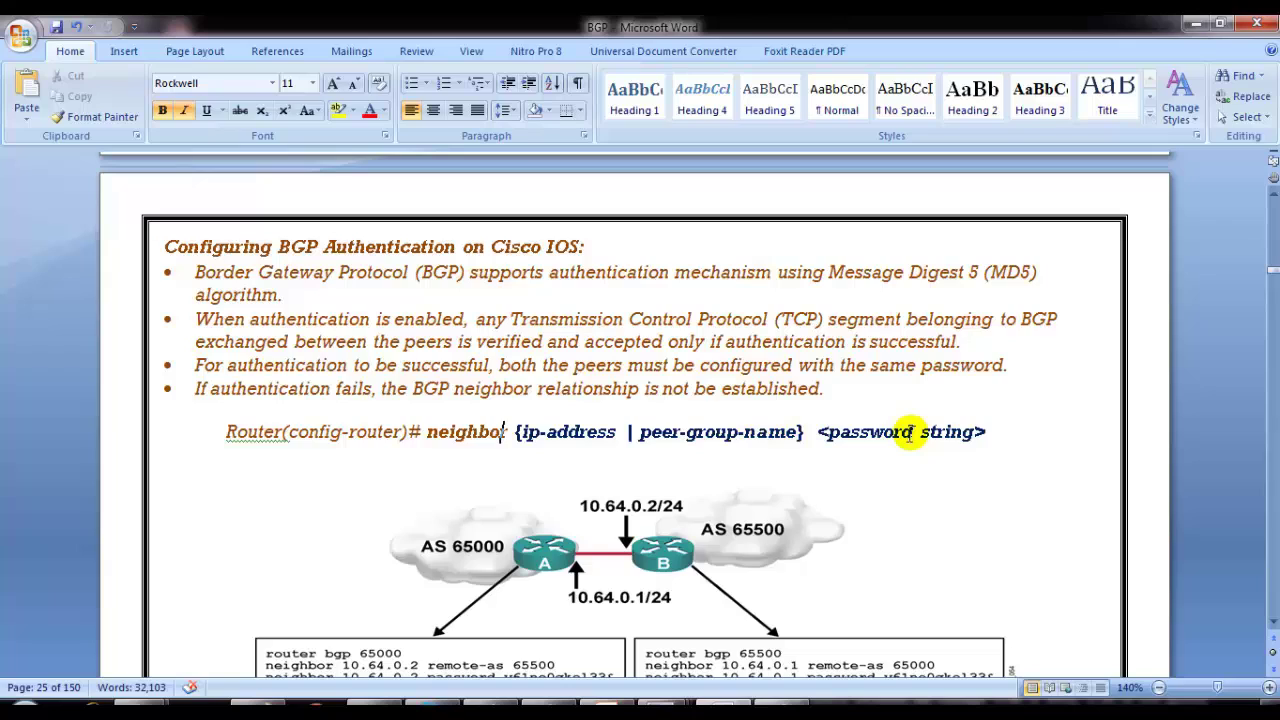
Step: Highlight the key phrases of the MD5 authentication explanation bullets in the notes
{"action": "left_click", "coordinate": [329, 292]}
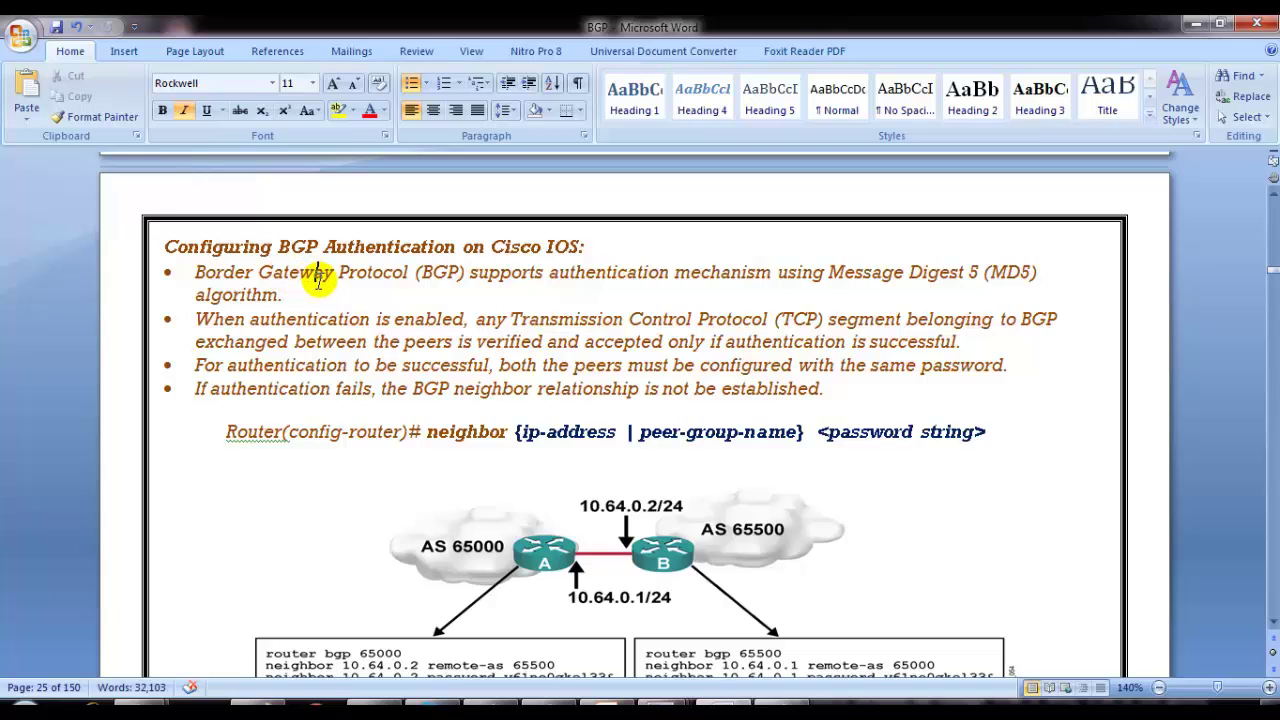
{"action": "left_click", "coordinate": [317, 276]}
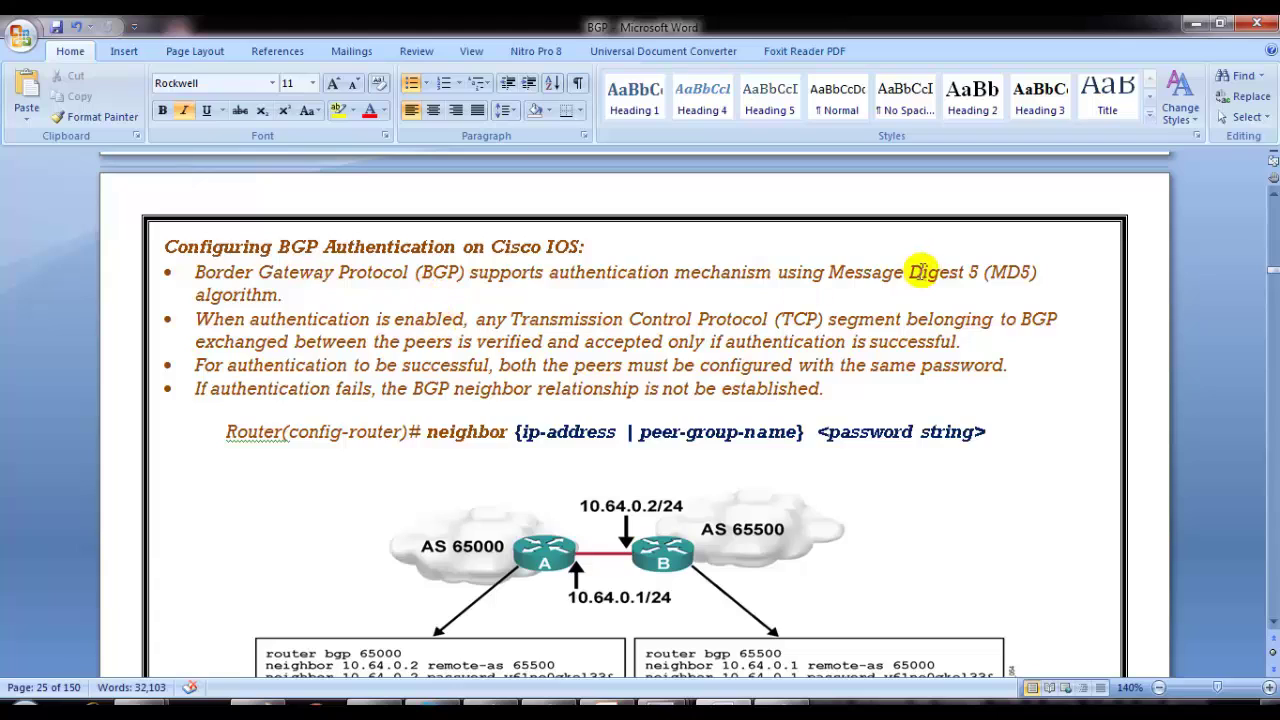
{"action": "left_click_drag", "start_coordinate": [909, 272], "coordinate": [1040, 272]}
{"action": "left_click_drag", "start_coordinate": [330, 320], "coordinate": [480, 322]}
{"action": "left_click_drag", "start_coordinate": [698, 319], "coordinate": [817, 319]}
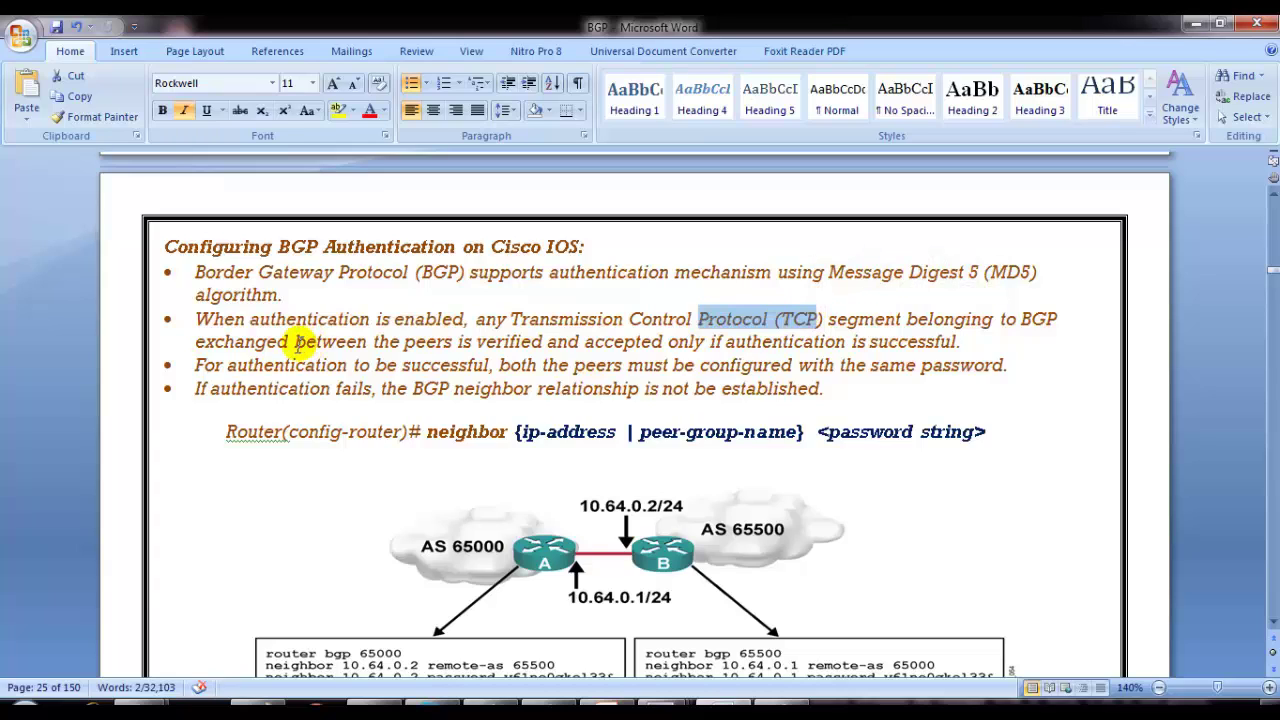
{"action": "left_click_drag", "start_coordinate": [477, 341], "coordinate": [660, 357]}
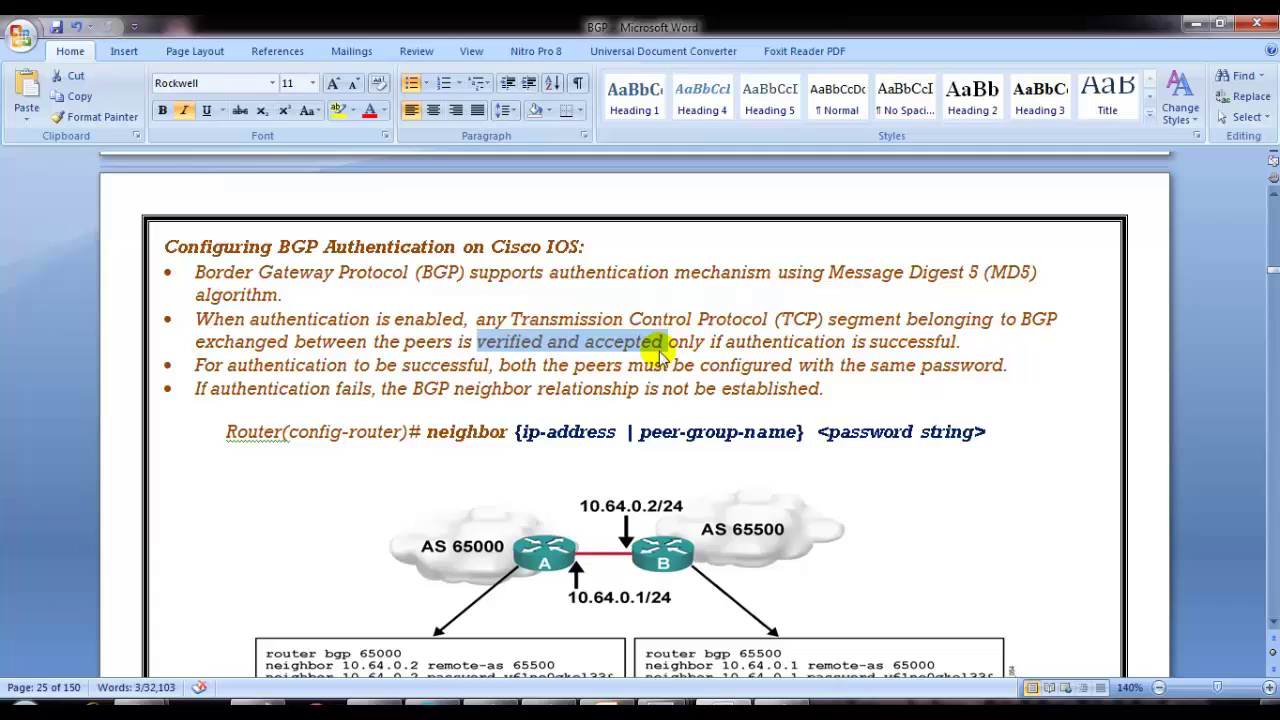
{"action": "left_click_drag", "start_coordinate": [780, 343], "coordinate": [930, 355]}
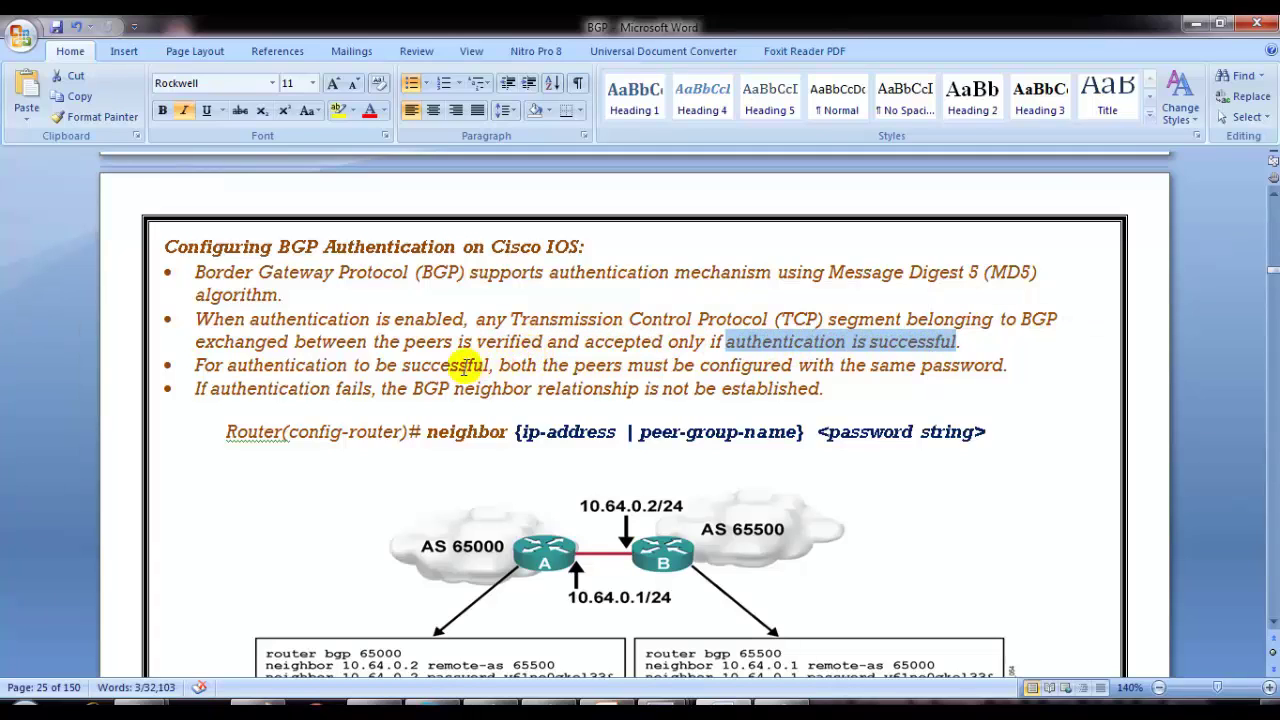
{"action": "left_click", "coordinate": [386, 366]}
{"action": "left_click_drag", "start_coordinate": [227, 366], "coordinate": [451, 366]}
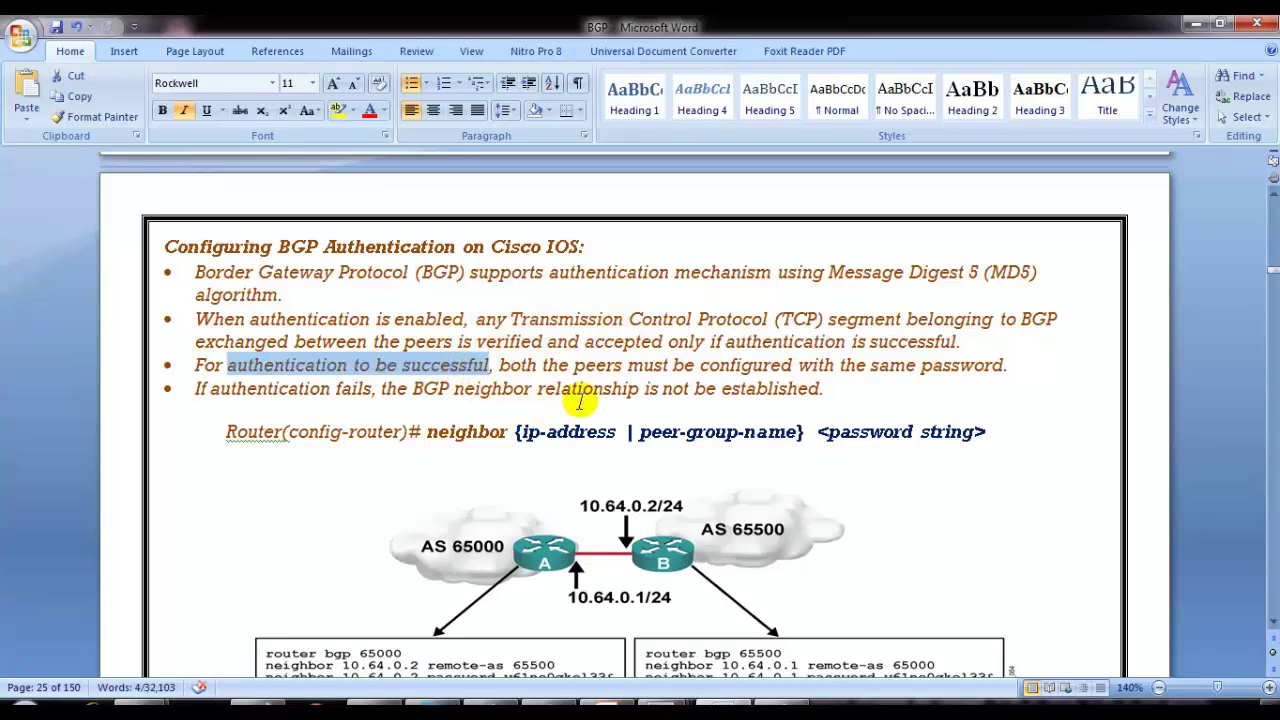
{"action": "left_click_drag", "start_coordinate": [768, 366], "coordinate": [975, 366]}
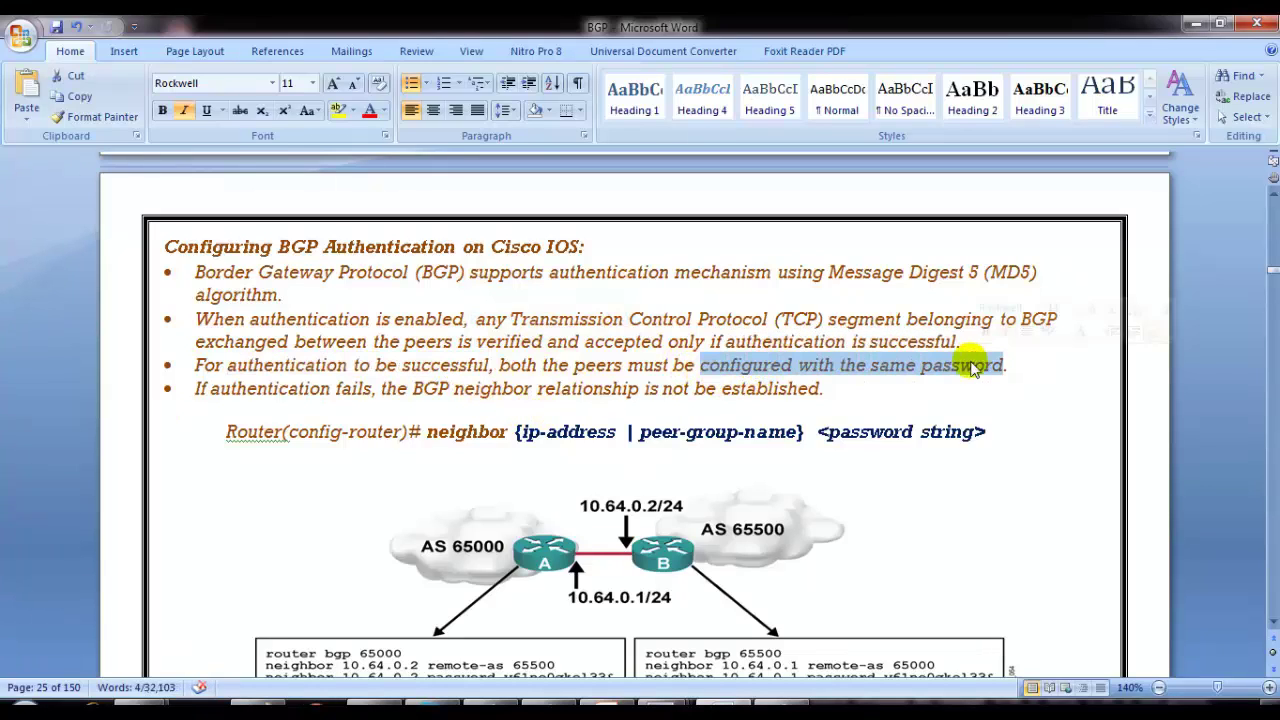
{"action": "left_click", "coordinate": [492, 350]}
{"action": "left_click_drag", "start_coordinate": [288, 388], "coordinate": [676, 402]}
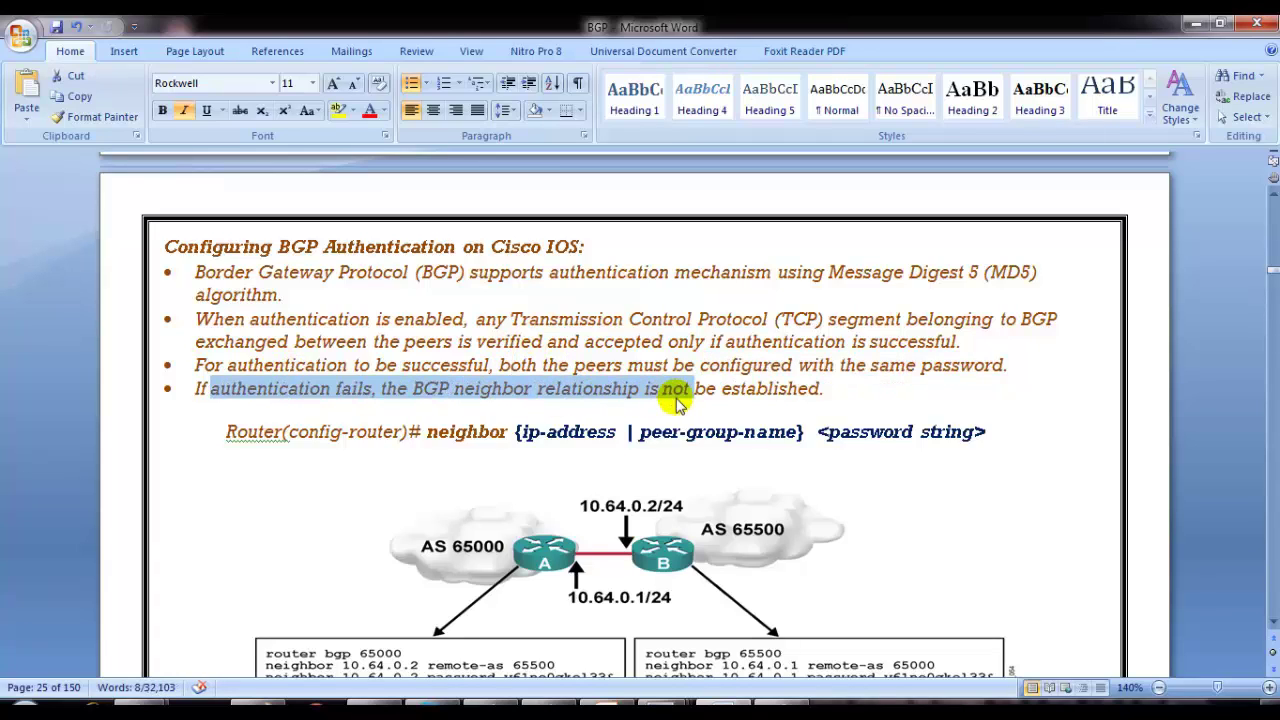
Step: Scroll down to the TASK section and highlight the authentication requirement and its password
{"action": "scroll", "coordinate": [676, 402], "scroll_direction": "down", "scroll_amount": 3}
{"action": "scroll", "coordinate": [672, 402], "scroll_direction": "down", "scroll_amount": 2}
{"action": "scroll", "coordinate": [630, 418], "scroll_direction": "down", "scroll_amount": 1}
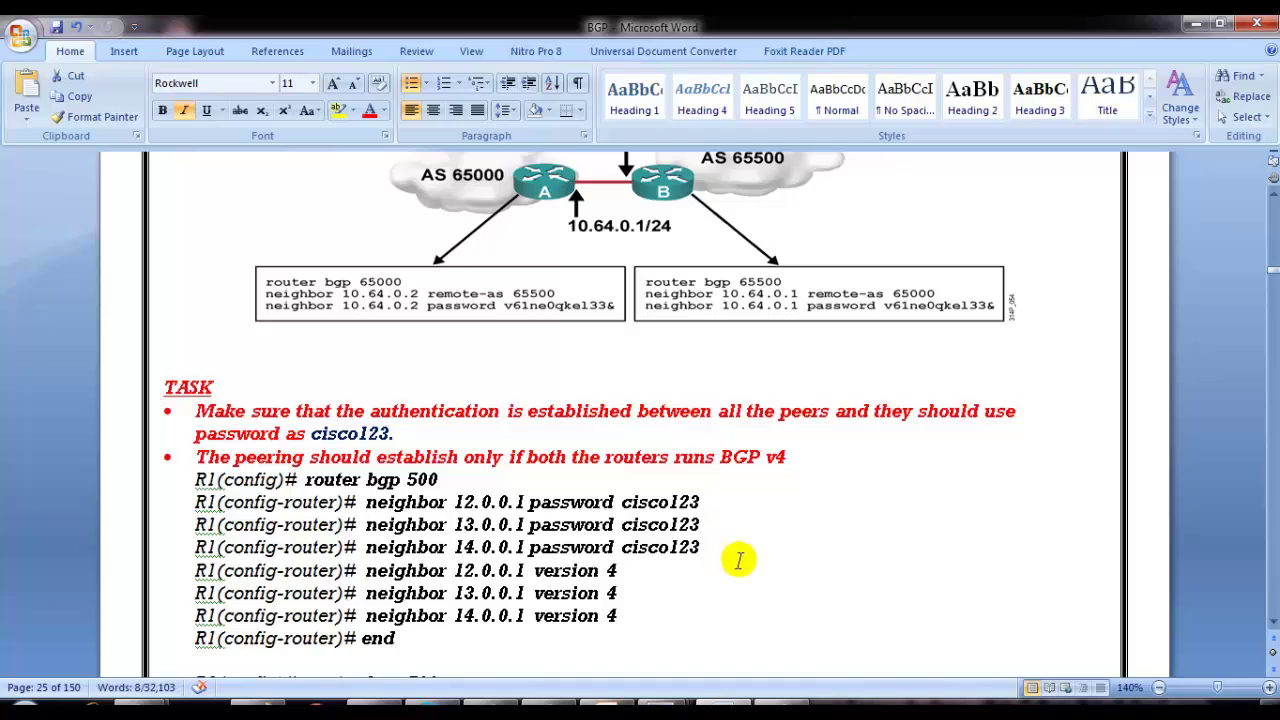
{"action": "scroll", "coordinate": [700, 550], "scroll_direction": "down", "scroll_amount": 1}
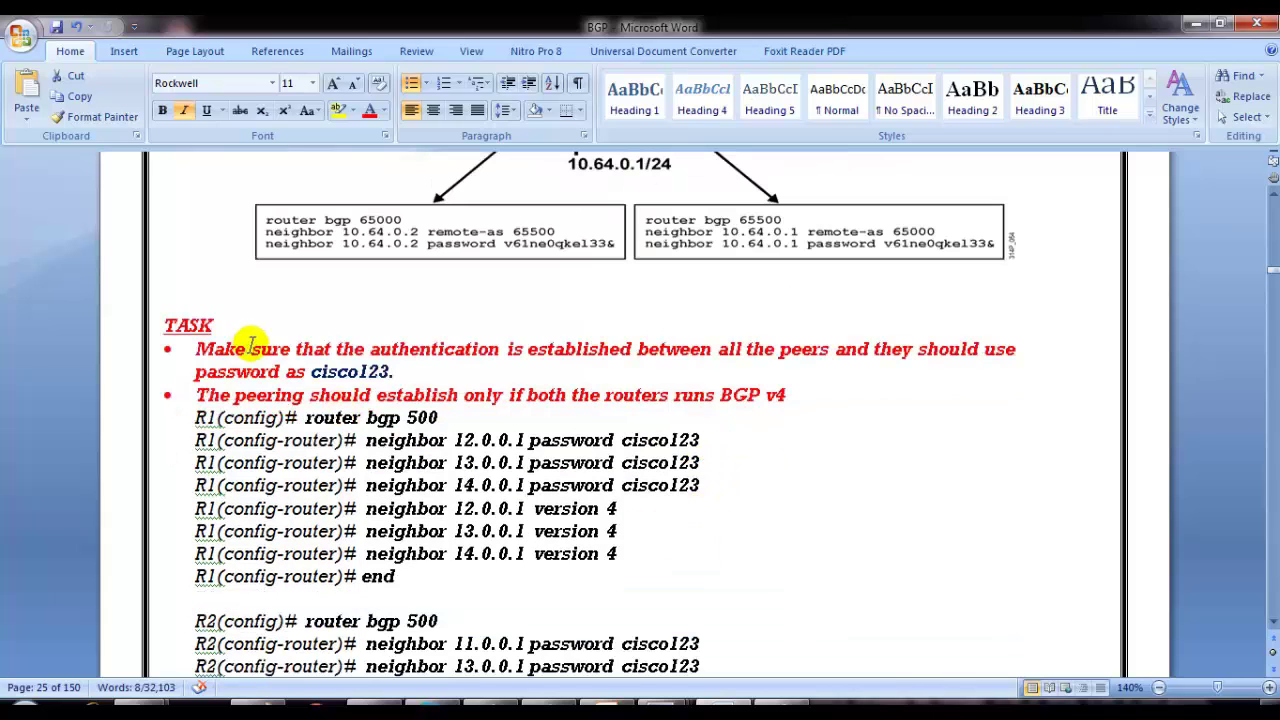
{"action": "left_click_drag", "start_coordinate": [252, 349], "coordinate": [415, 350]}
{"action": "left_click", "coordinate": [443, 388]}
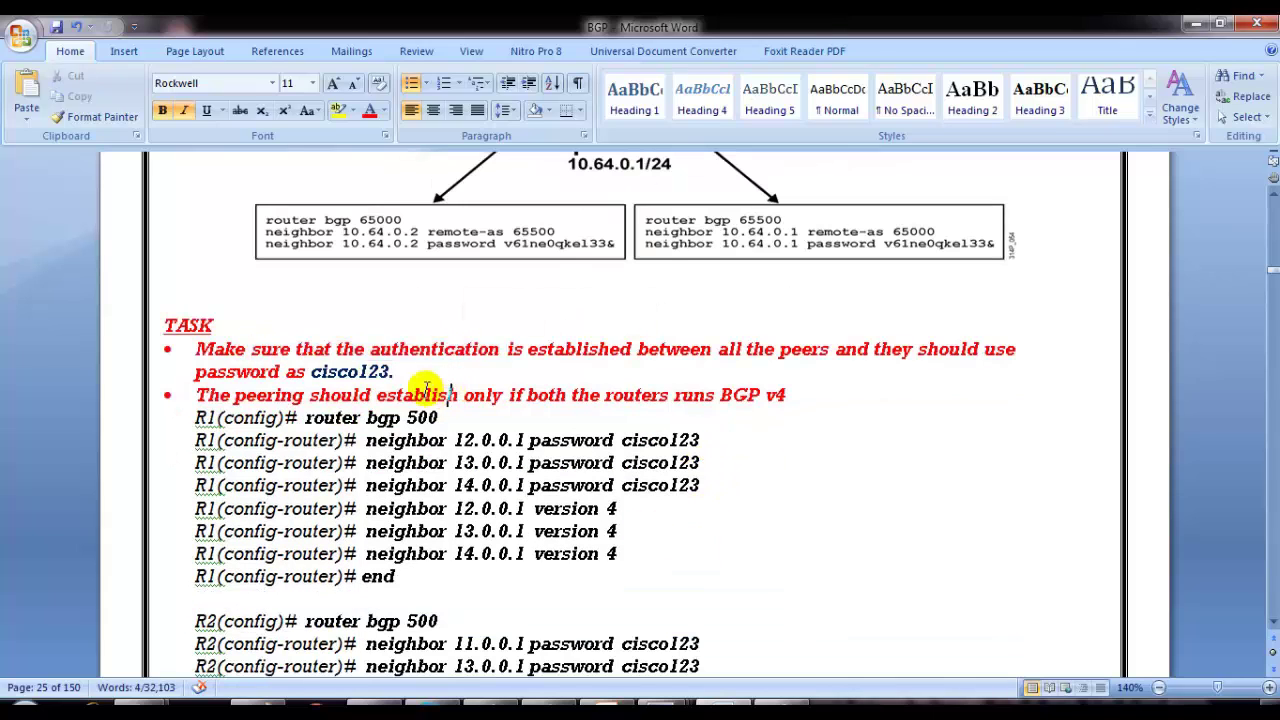
{"action": "left_click_drag", "start_coordinate": [336, 350], "coordinate": [508, 352]}
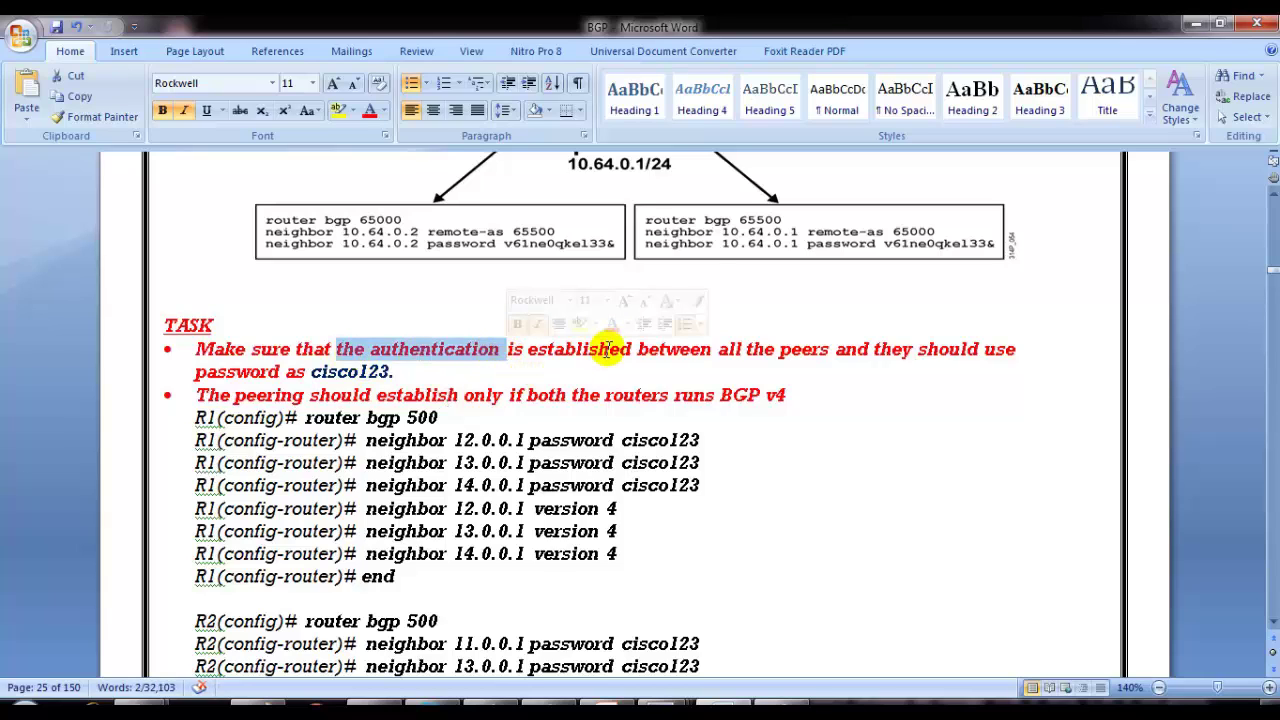
{"action": "left_click_drag", "start_coordinate": [196, 372], "coordinate": [387, 372]}
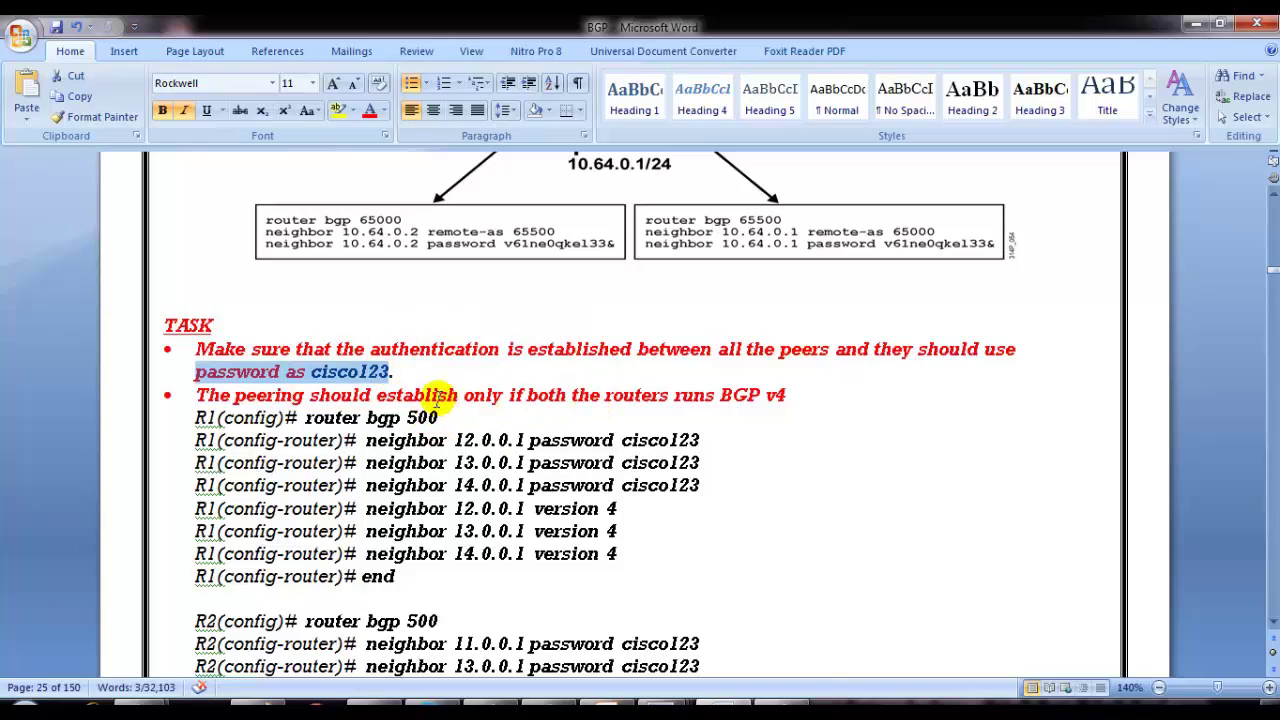
Step: Insert a blank line above R1's commands and highlight the BGP v4 neighbor version commands
{"action": "left_click", "coordinate": [196, 415]}
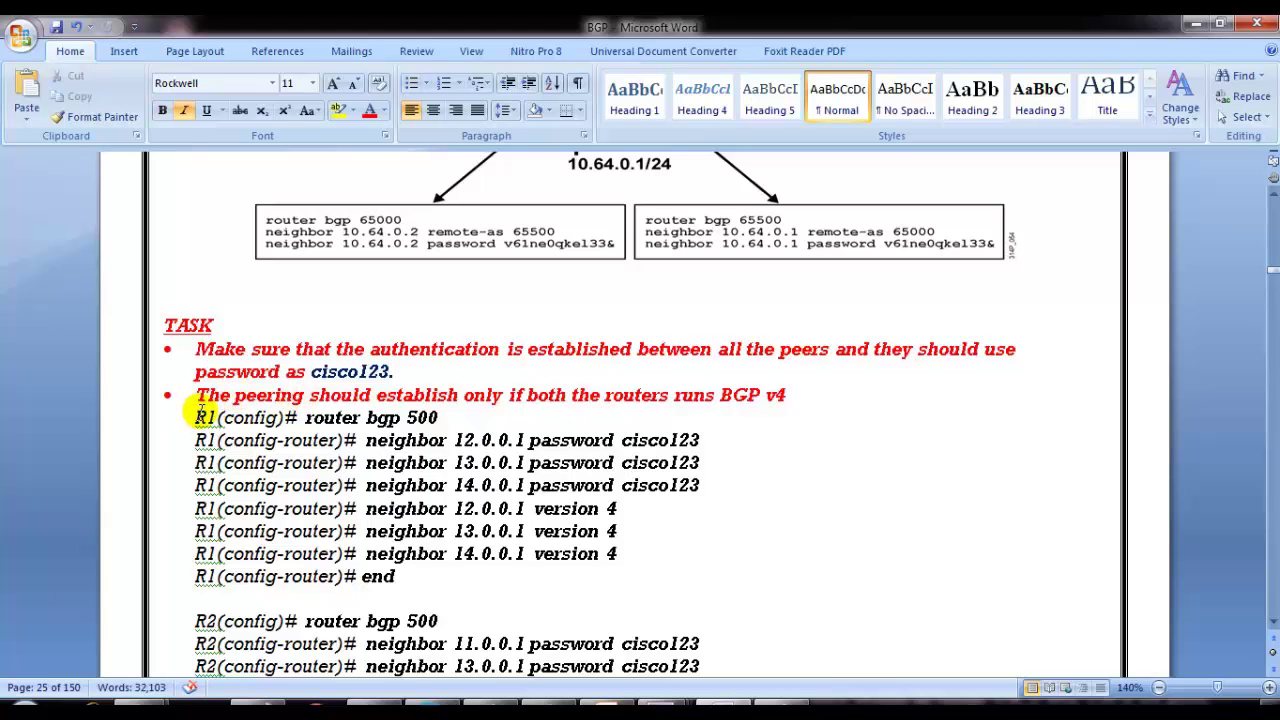
{"action": "key", "text": "Return"}
{"action": "left_click", "coordinate": [303, 440]}
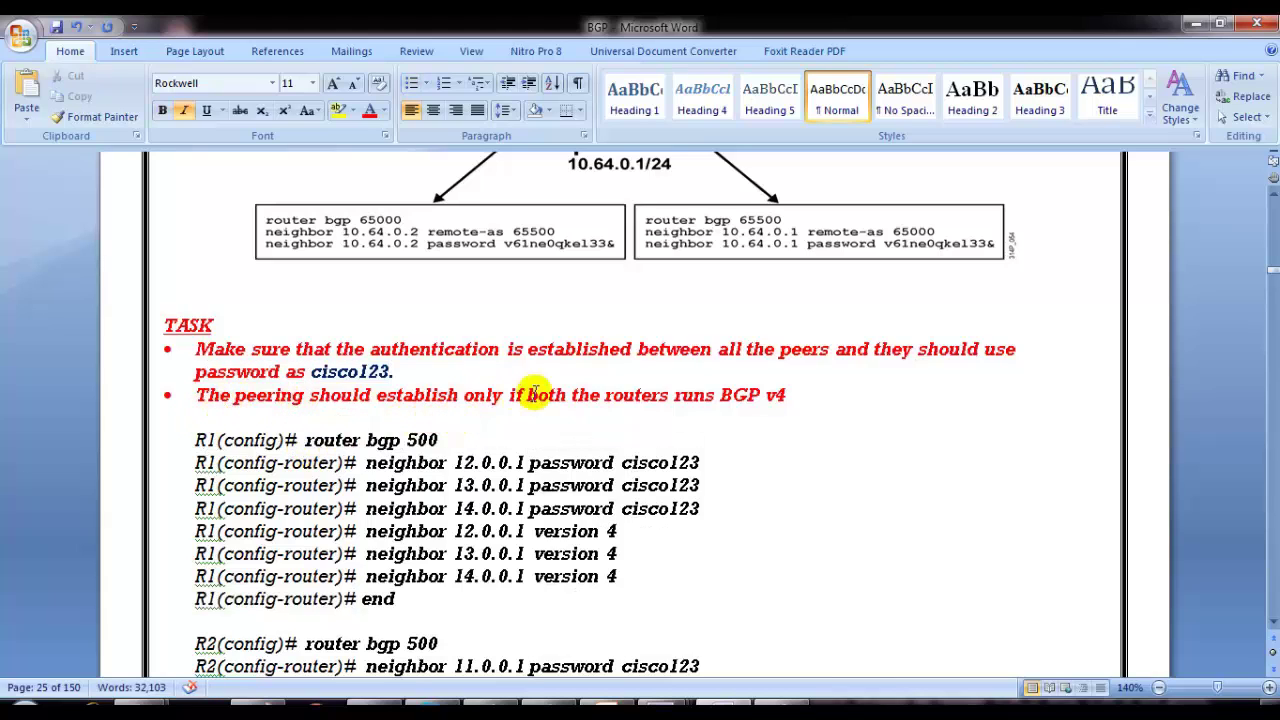
{"action": "left_click_drag", "start_coordinate": [694, 399], "coordinate": [815, 398]}
{"action": "left_click", "coordinate": [750, 437]}
{"action": "left_click_drag", "start_coordinate": [440, 531], "coordinate": [612, 533]}
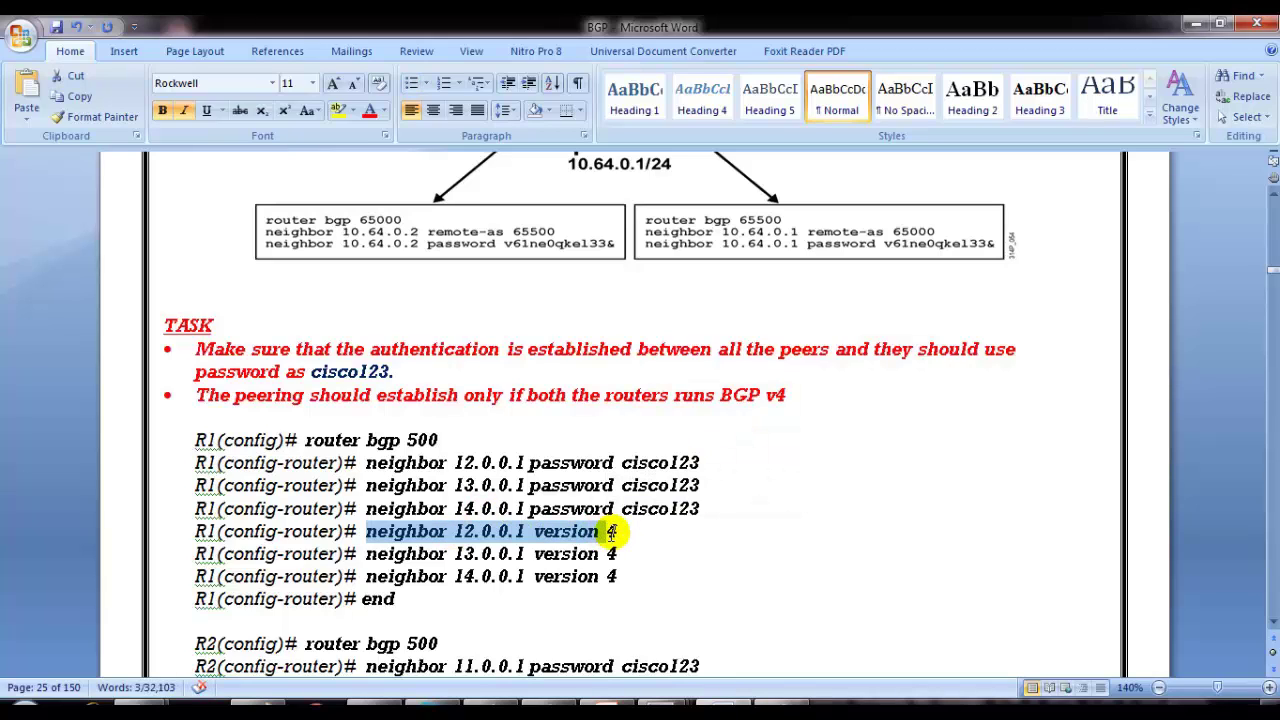
{"action": "left_click", "coordinate": [600, 537]}
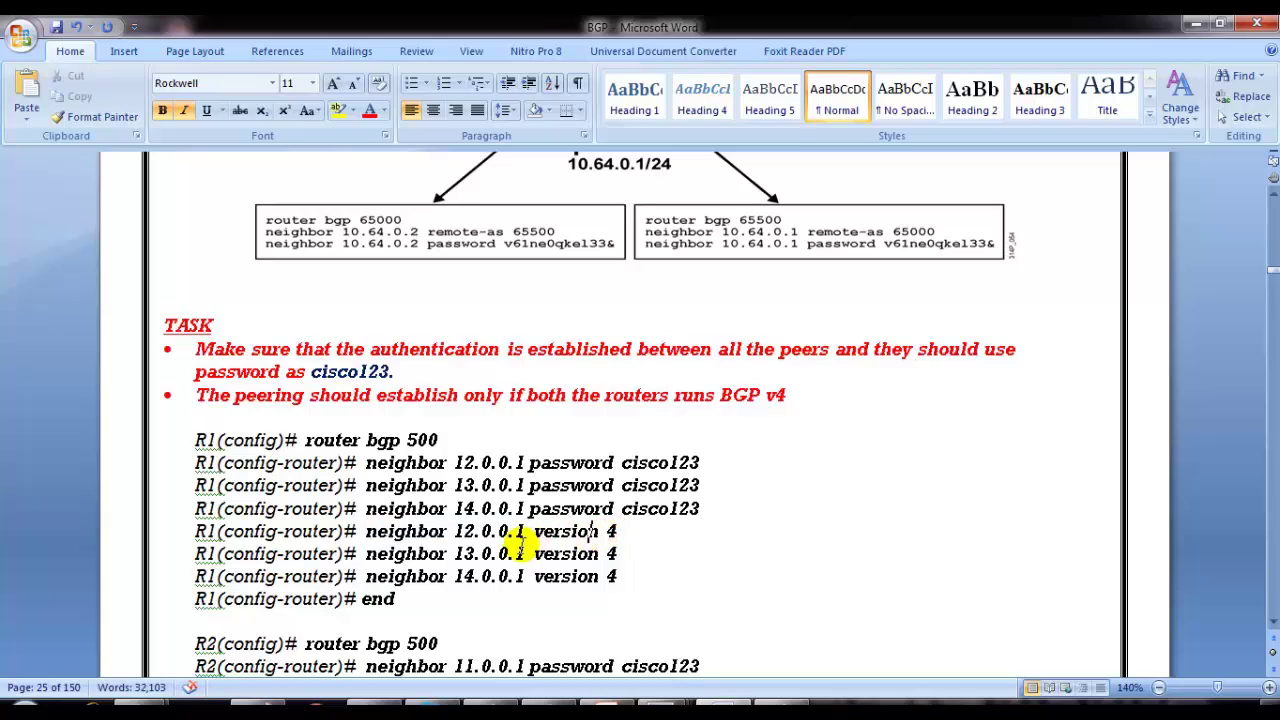
{"action": "mouse_move", "coordinate": [514, 531]}
{"action": "left_mouse_down"}
{"action": "mouse_move", "coordinate": [610, 540]}
{"action": "mouse_move", "coordinate": [497, 531]}
{"action": "left_mouse_up"}
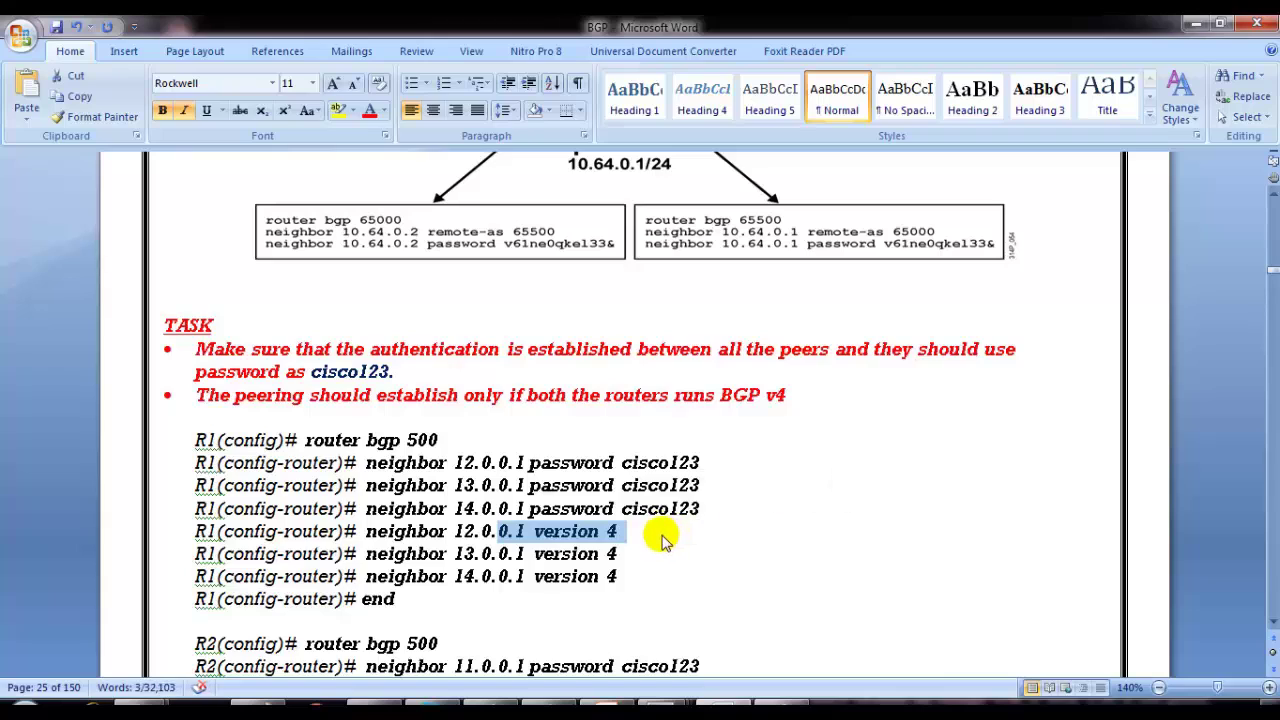
{"action": "left_click", "coordinate": [615, 461]}
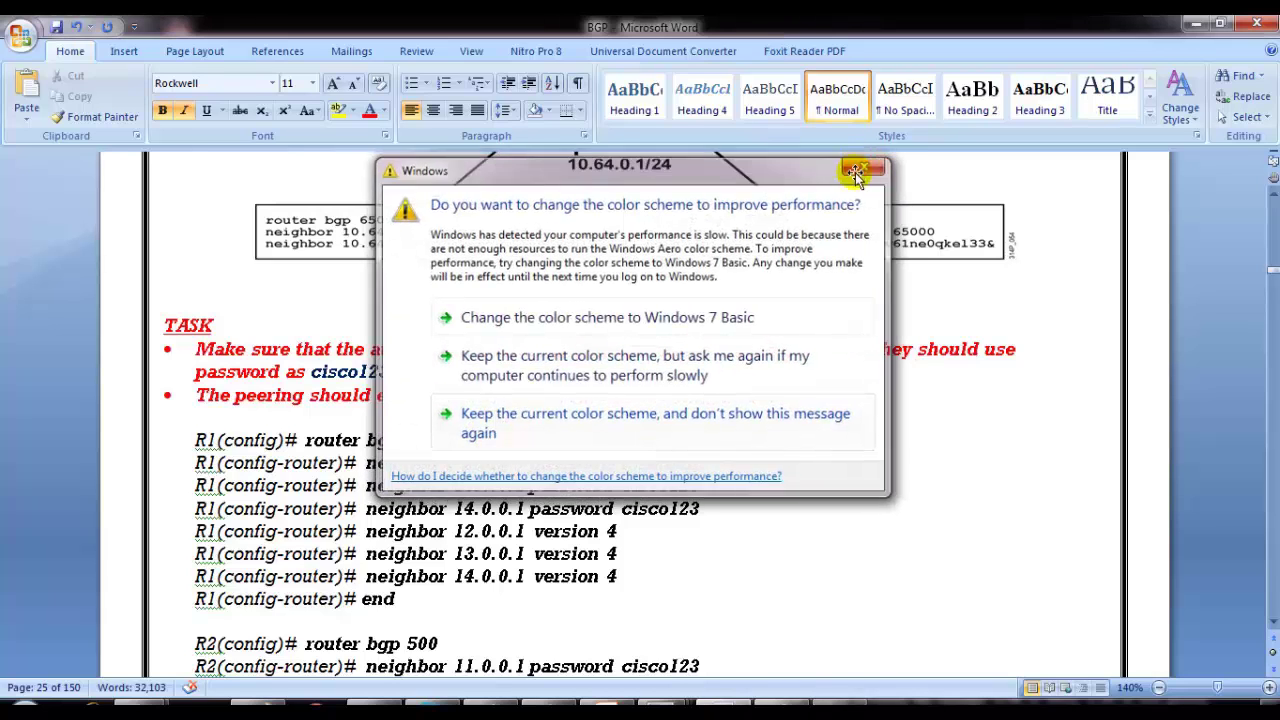
Step: Dismiss the colour scheme prompt and bring R1's SecureCRT window forward, repositioning it
{"action": "left_click", "coordinate": [859, 165]}
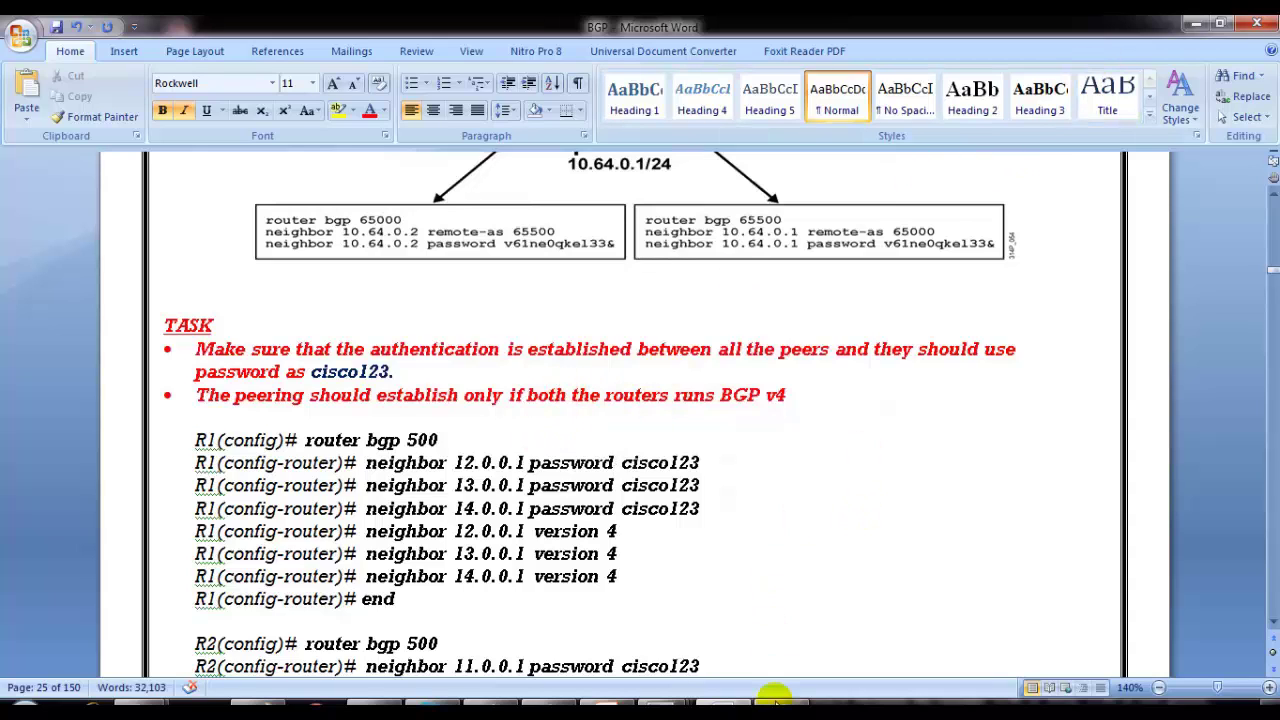
{"action": "mouse_move", "coordinate": [664, 702]}
{"action": "left_click", "coordinate": [436, 625]}
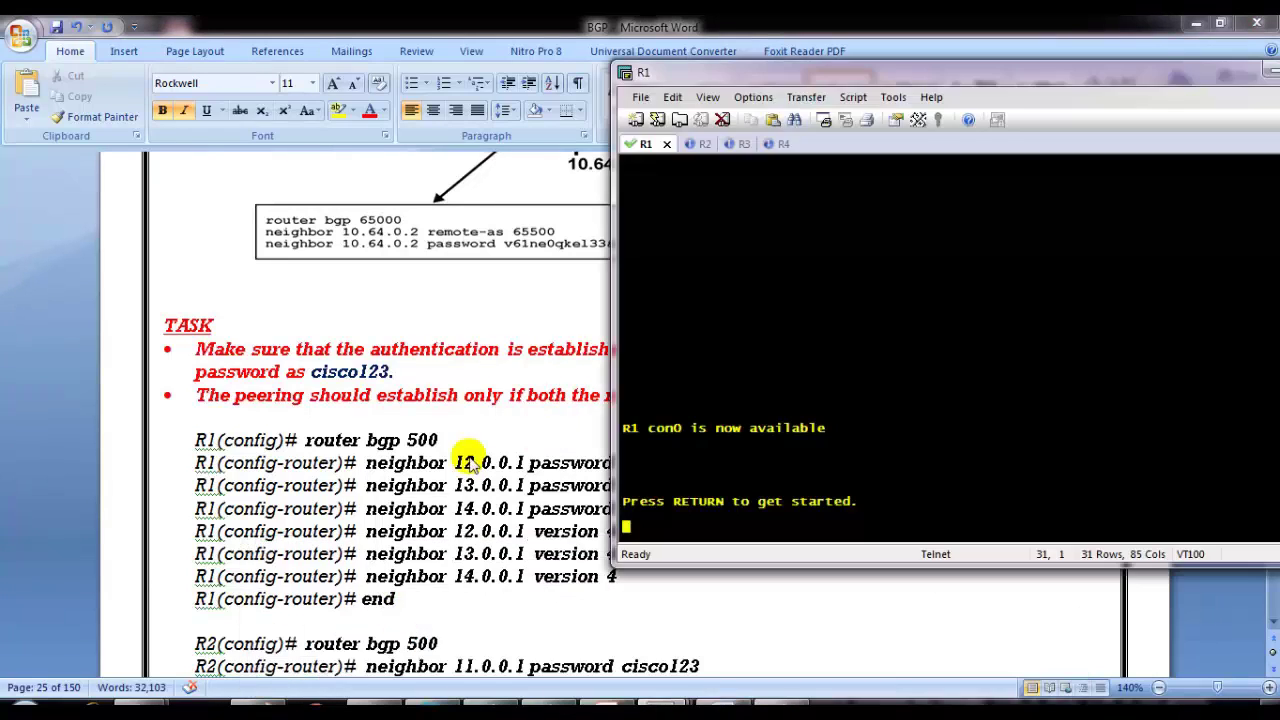
{"action": "left_click_drag", "start_coordinate": [1000, 70], "coordinate": [918, 62]}
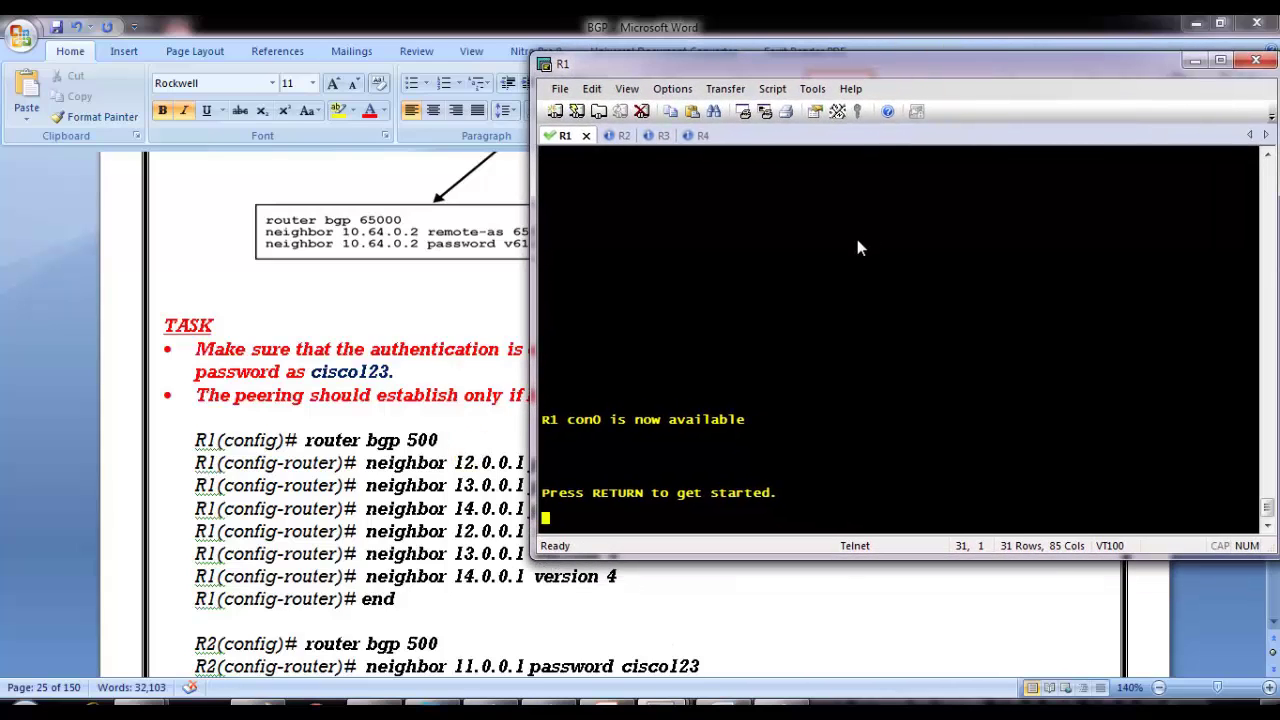
Step: Enter privileged mode on R1 with enable
{"action": "key", "text": "Return"}
{"action": "type", "text": "en"}
{"action": "key", "text": "Tab"}
{"action": "key", "text": "Return"}
{"action": "key", "text": "Return"}
{"action": "type", "text": "sh pi bg"}
{"action": "key", "text": "Return"}
Step: Run show ip bgp summary on R1, noting neighbor 12.0.0.1, then return to Word
{"action": "type", "text": "sh ip b"}
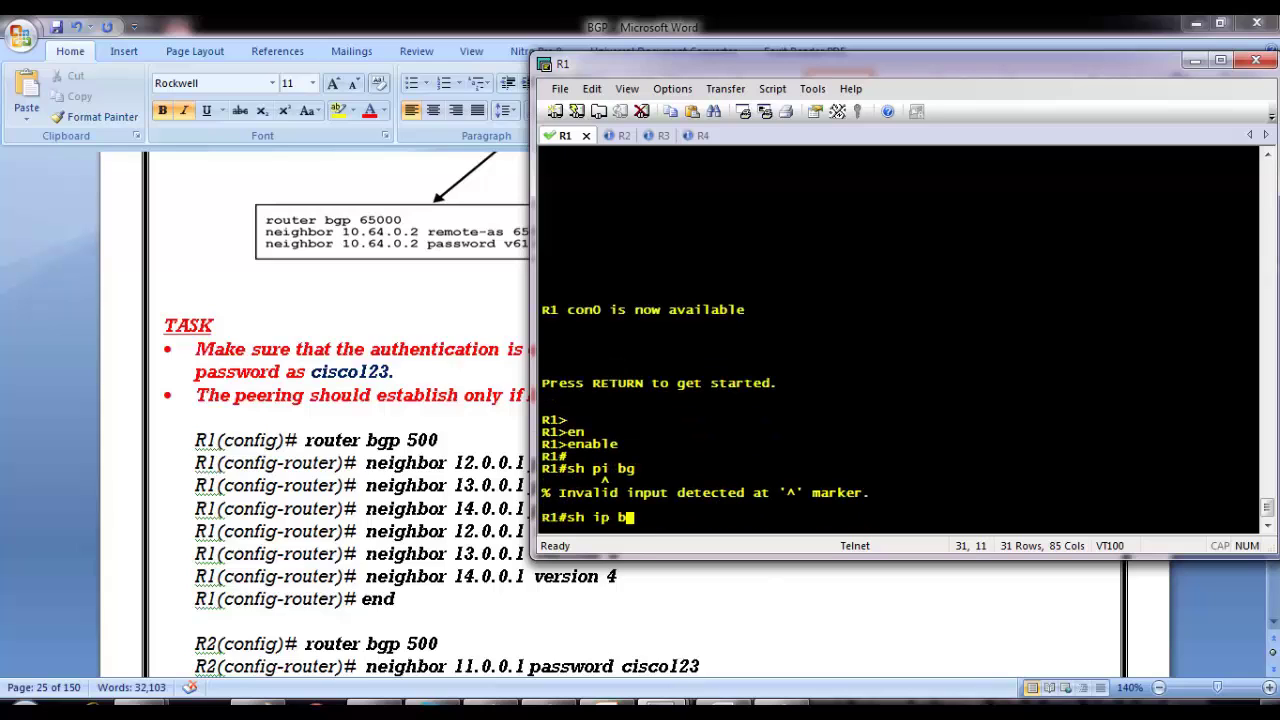
{"action": "type", "text": "g"}
{"action": "key", "text": "Tab"}
{"action": "type", "text": "s"}
{"action": "key", "text": "Tab"}
{"action": "key", "text": "Return"}
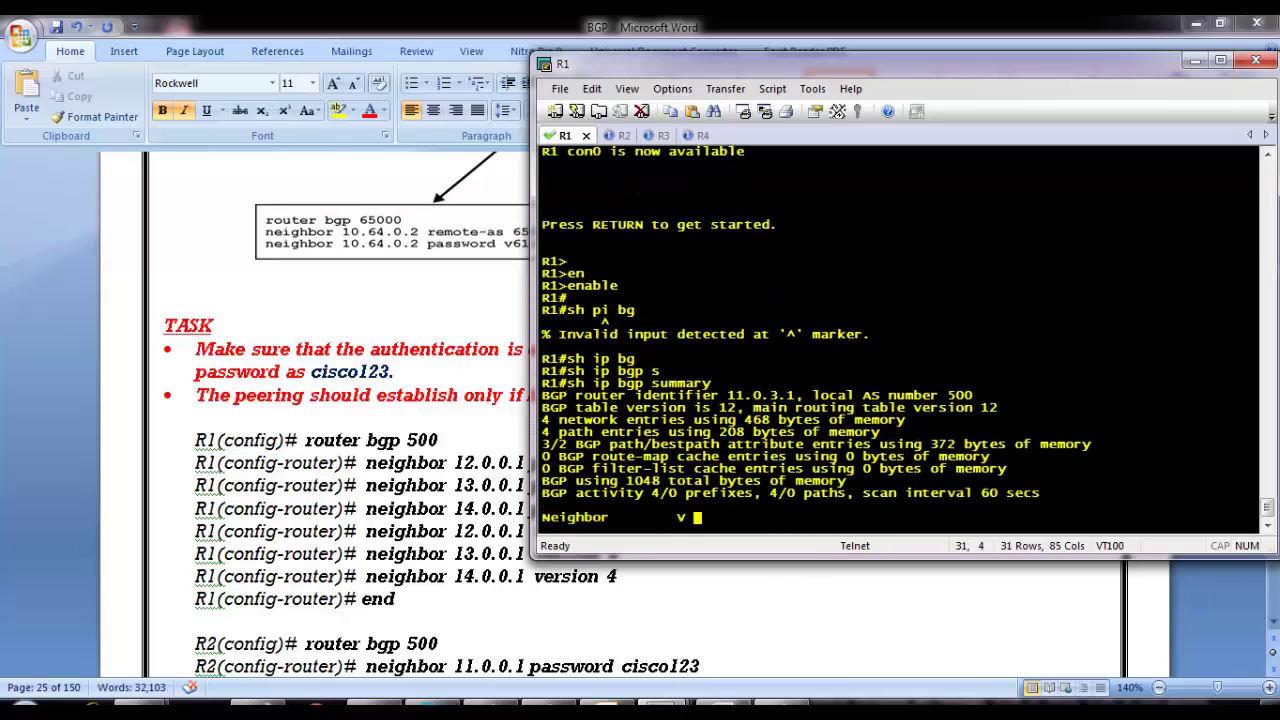
{"action": "left_click_drag", "start_coordinate": [542, 481], "coordinate": [607, 484]}
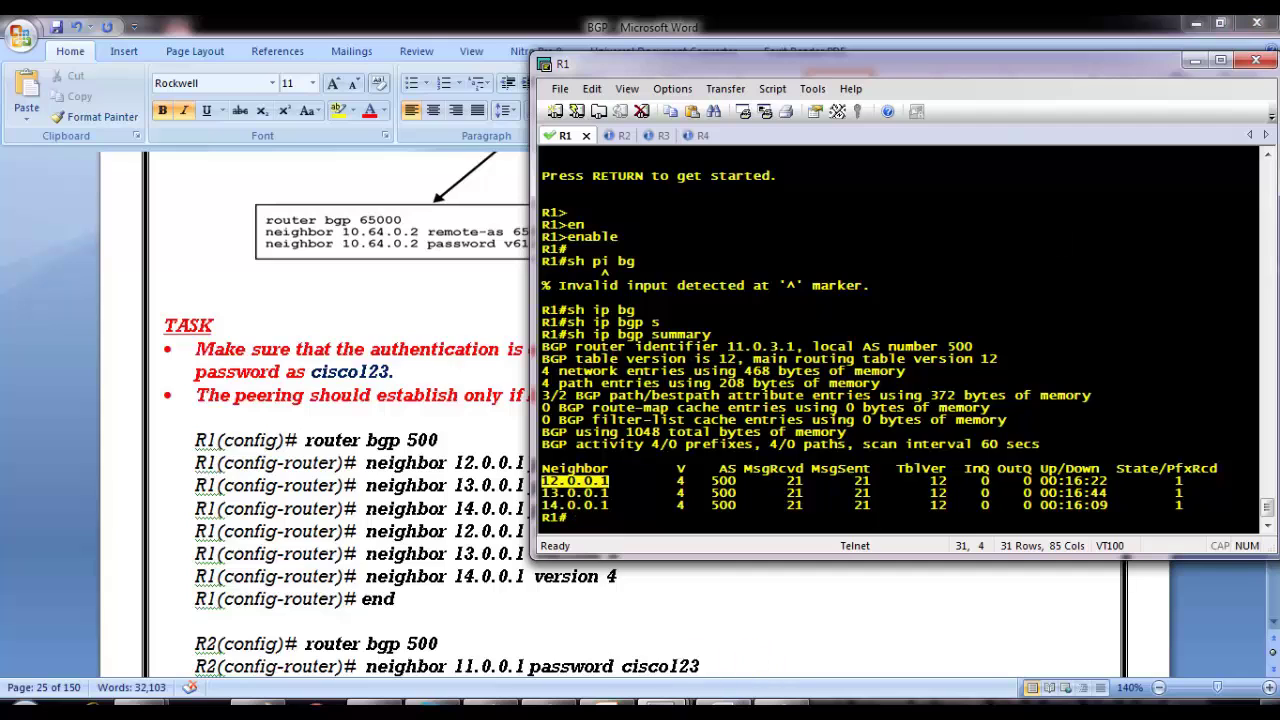
{"action": "left_click", "coordinate": [258, 700]}
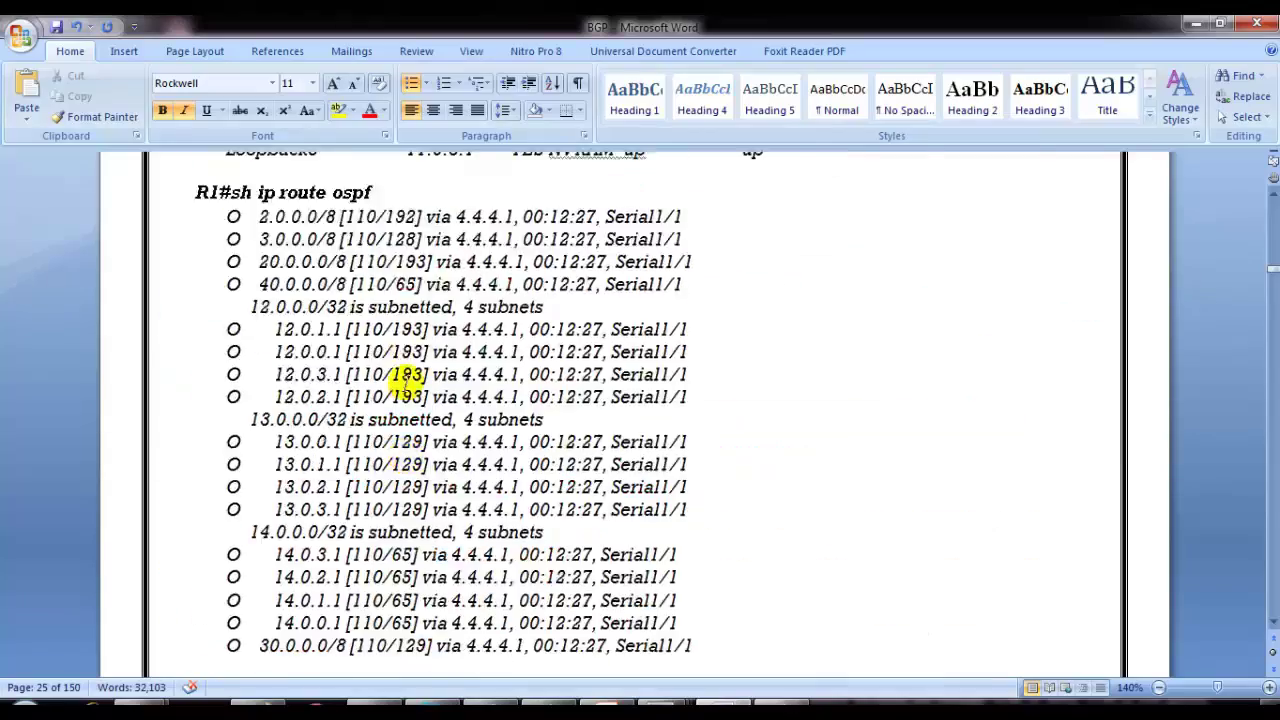
Step: Copy the AS 500 topology diagram from Word and paste it into Paint
{"action": "scroll", "coordinate": [406, 375], "scroll_direction": "up", "scroll_amount": 20}
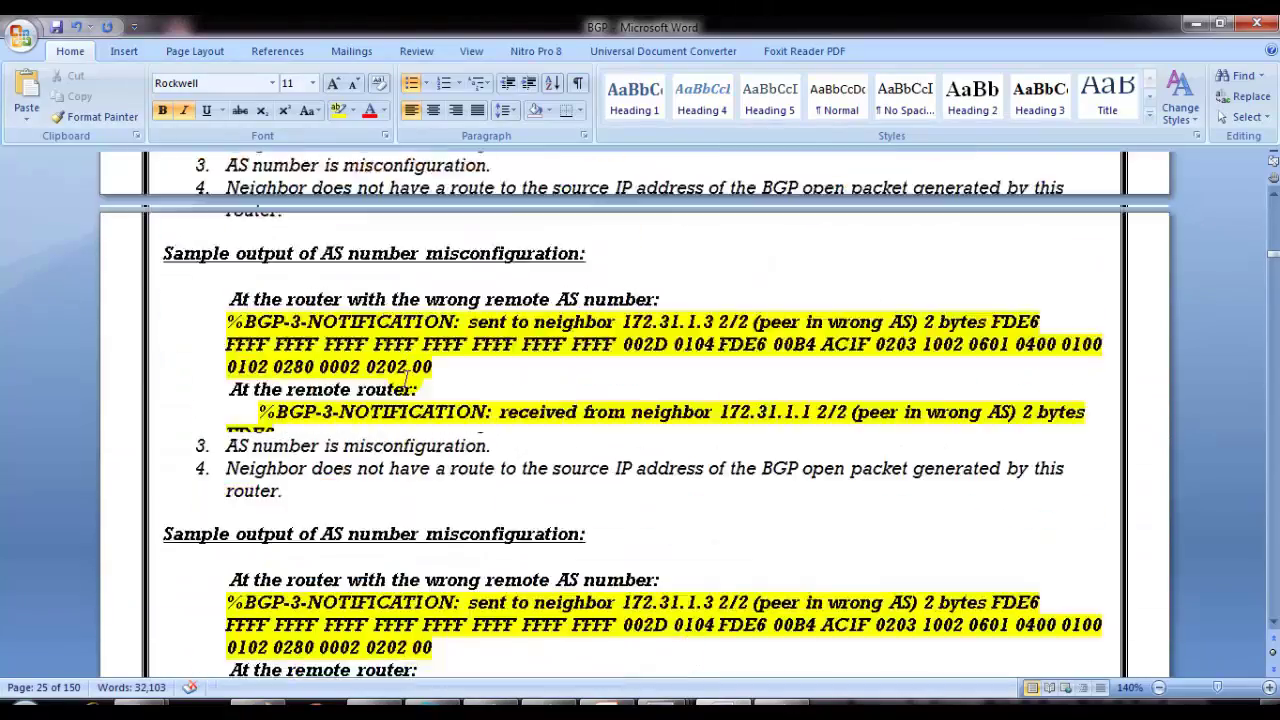
{"action": "scroll", "coordinate": [408, 372], "scroll_direction": "up", "scroll_amount": 10}
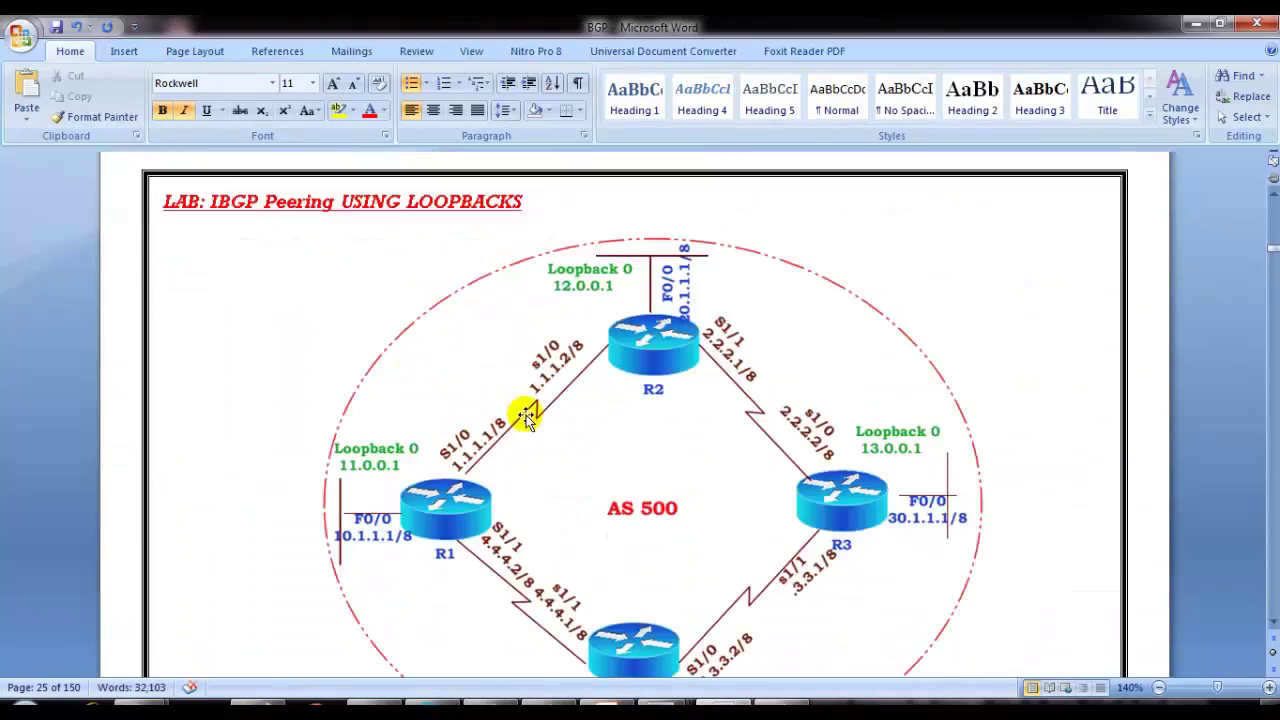
{"action": "right_click", "coordinate": [532, 412]}
{"action": "left_click", "coordinate": [571, 443]}
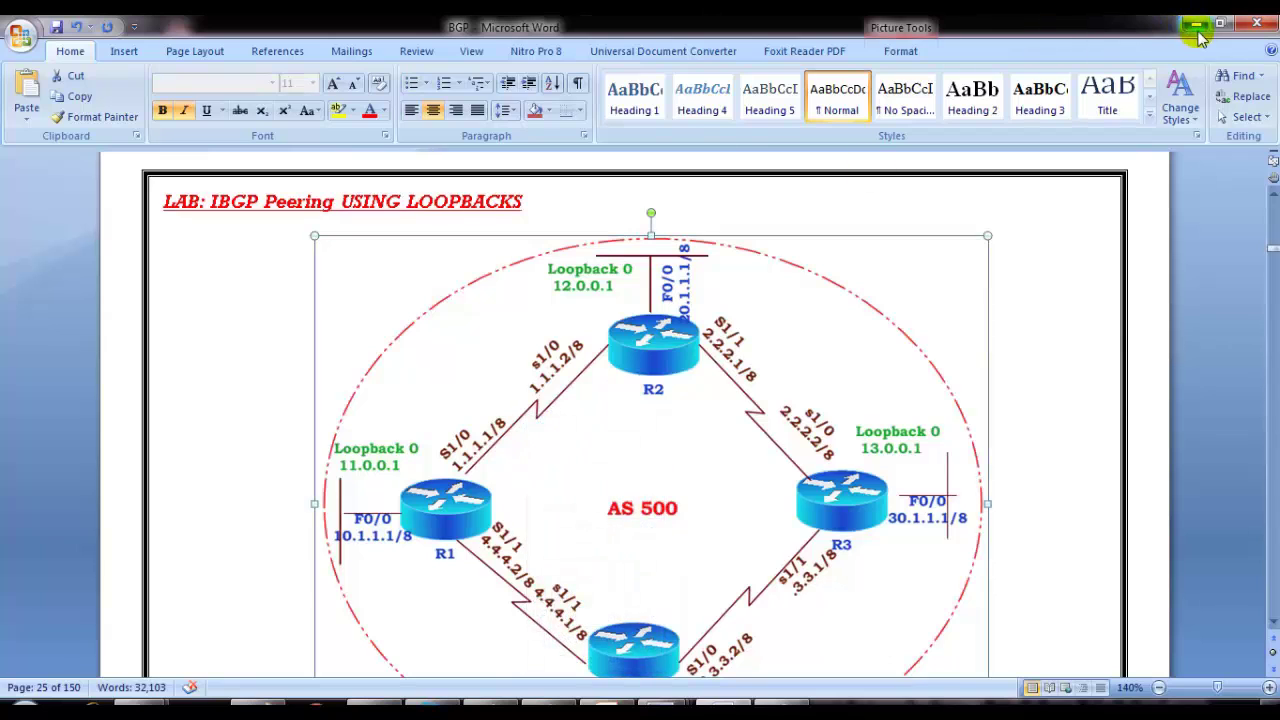
{"action": "left_click", "coordinate": [1196, 22]}
{"action": "key", "text": "ctrl+v"}
{"action": "mouse_move", "coordinate": [286, 314]}
{"action": "left_mouse_down"}
{"action": "mouse_move", "coordinate": [280, 409]}
{"action": "mouse_move", "coordinate": [340, 392]}
{"action": "left_mouse_up"}
Step: Hide Word to show the pasted diagram and bring R1's terminal forward
{"action": "key", "text": "alt+Tab"}
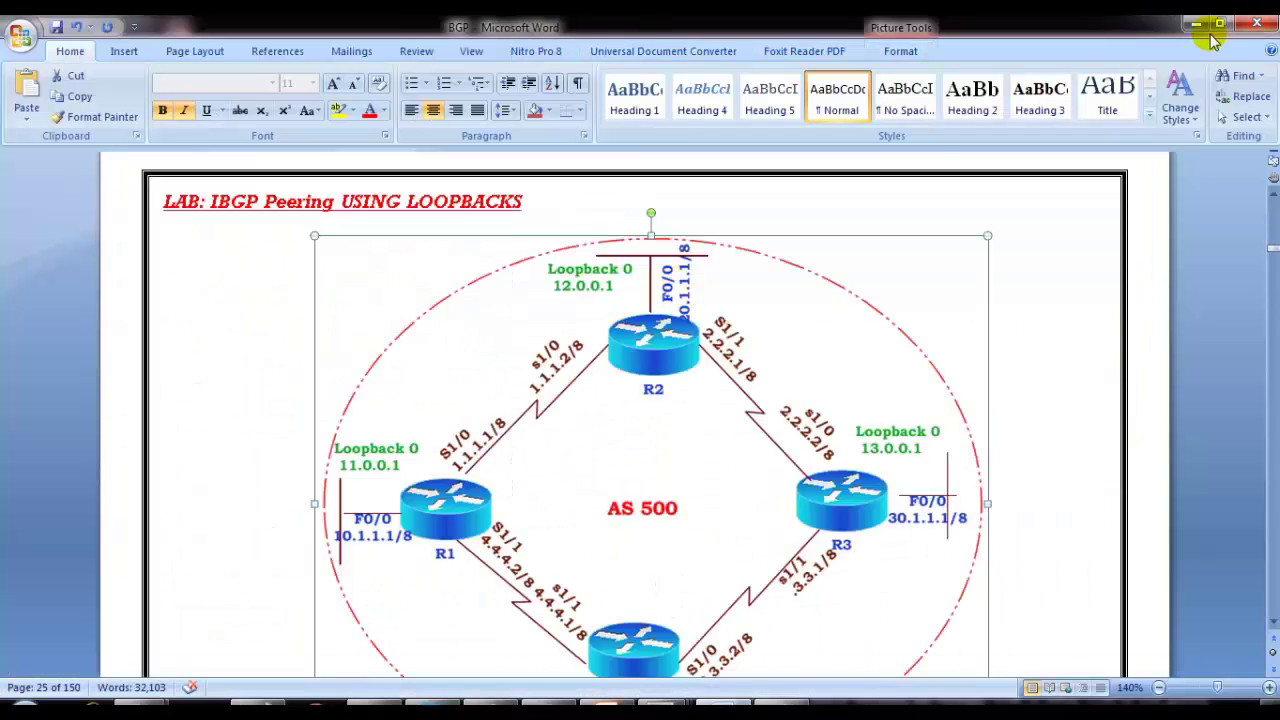
{"action": "left_click", "coordinate": [1191, 30]}
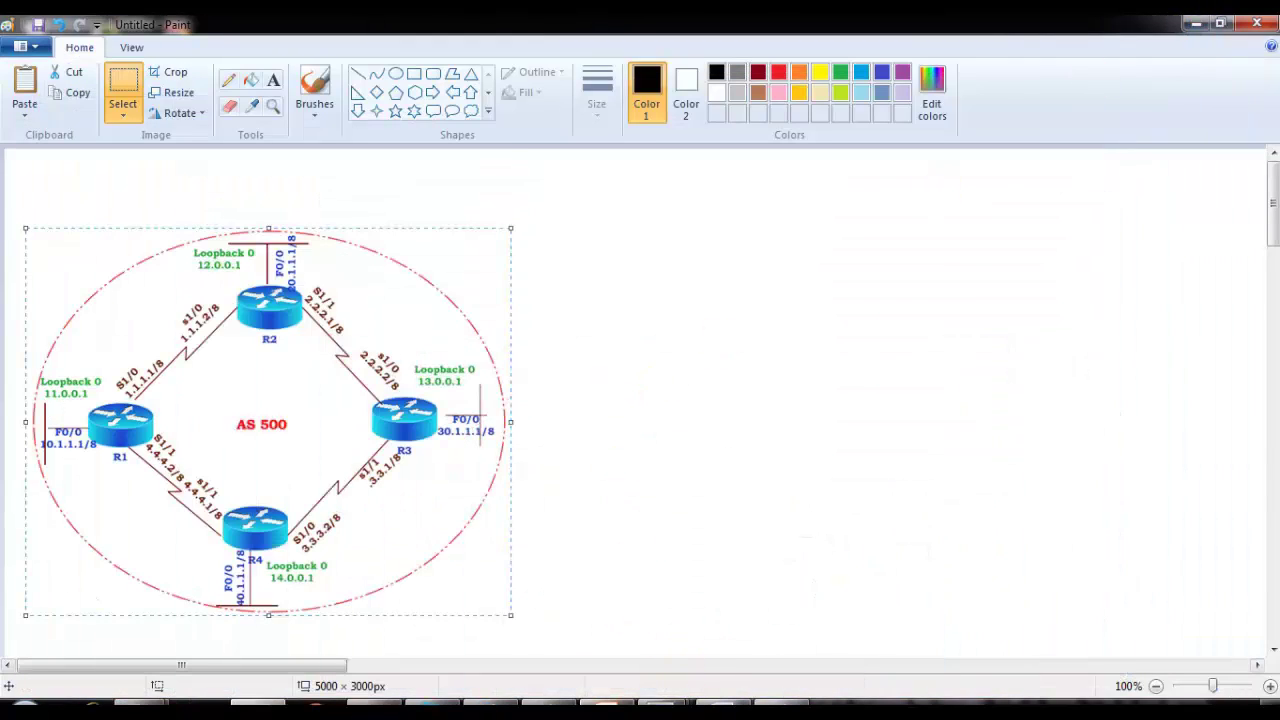
{"action": "left_click", "coordinate": [670, 703]}
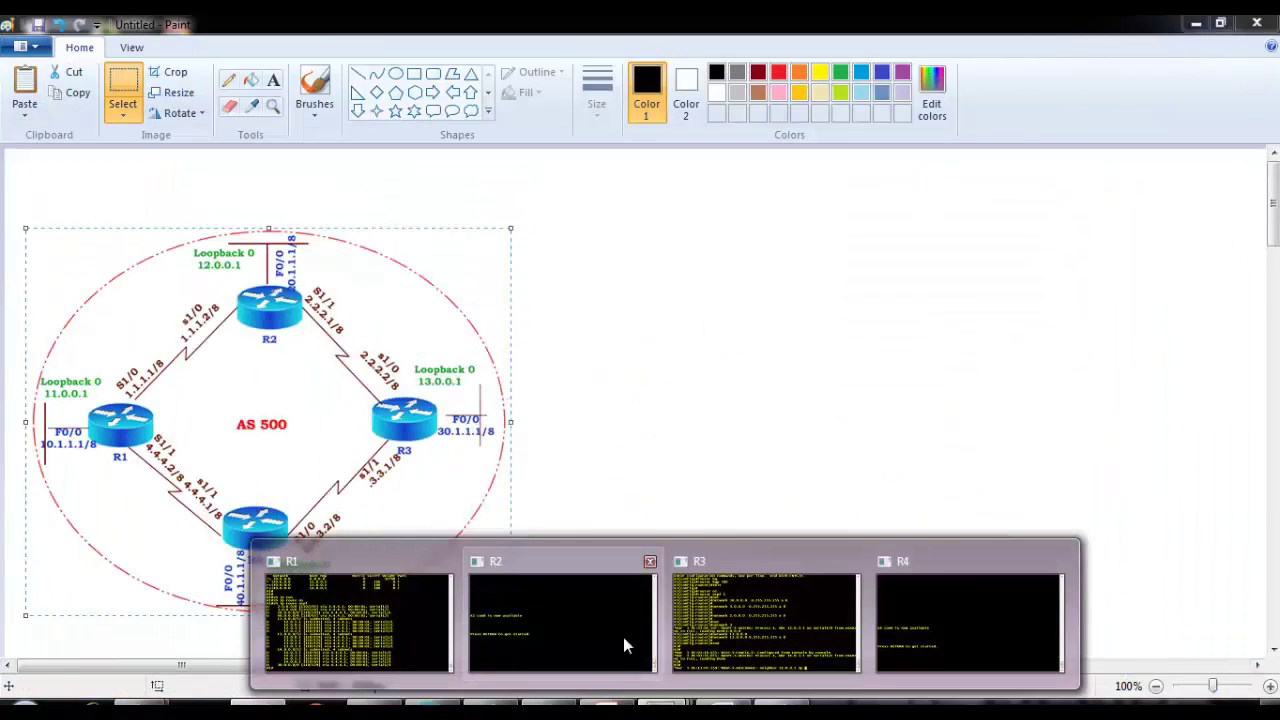
{"action": "left_click", "coordinate": [444, 636]}
Step: Show R1's BGP running config with sh run | s bgp, marking the neighbor remote-as and update-source lines
{"action": "key", "text": "Return"}
{"action": "key", "text": "Return"}
{"action": "type", "text": "sh run | s bg"}
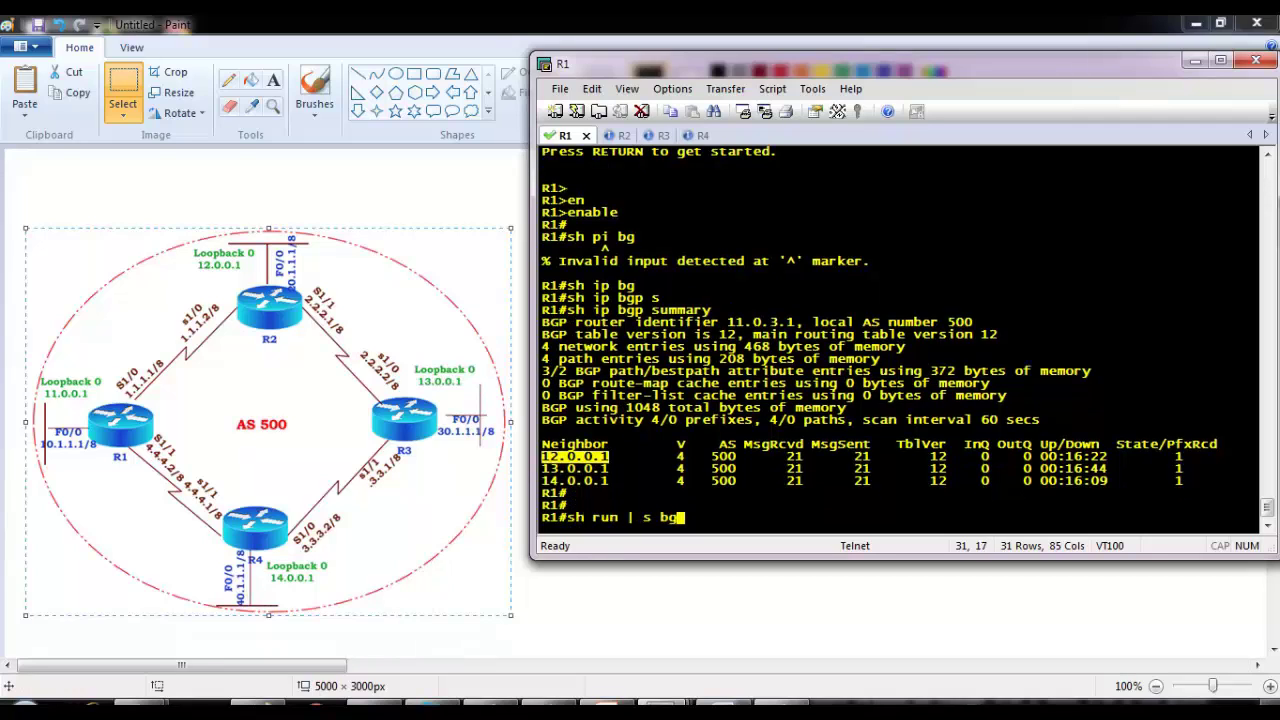
{"action": "type", "text": "p"}
{"action": "key", "text": "Return"}
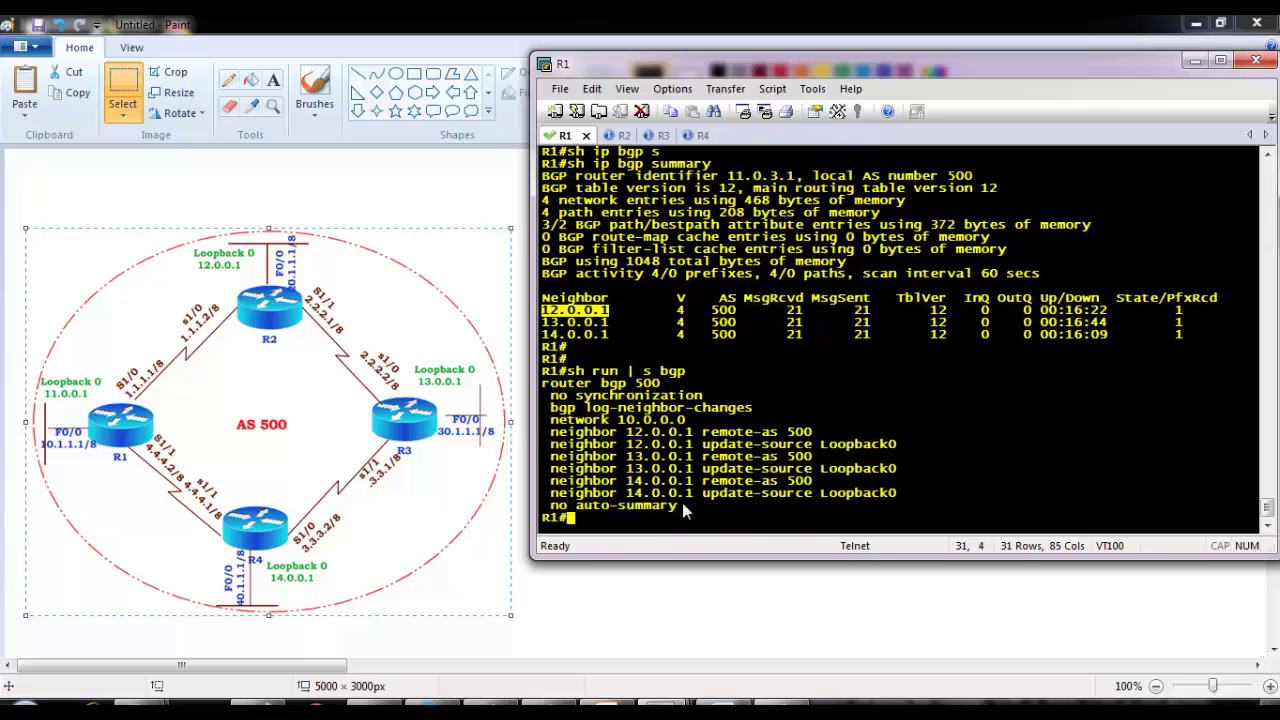
{"action": "left_click_drag", "start_coordinate": [618, 437], "coordinate": [800, 450]}
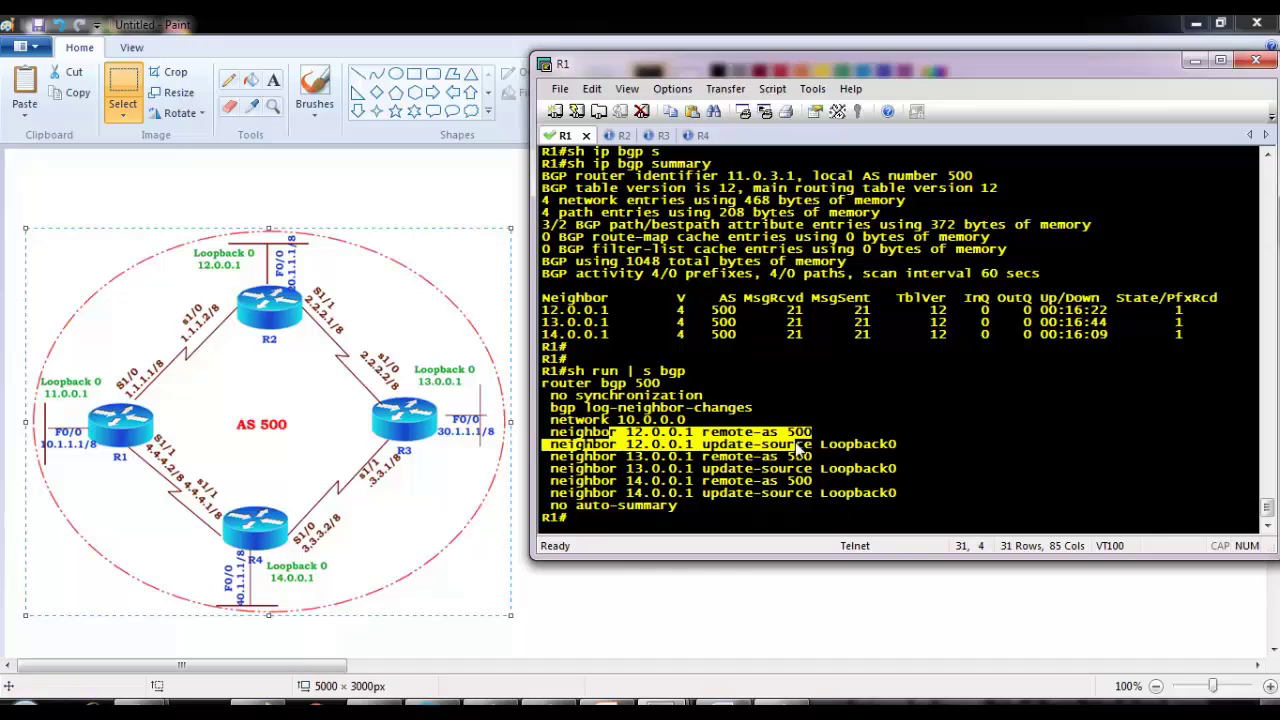
{"action": "left_click_drag", "start_coordinate": [718, 433], "coordinate": [907, 447]}
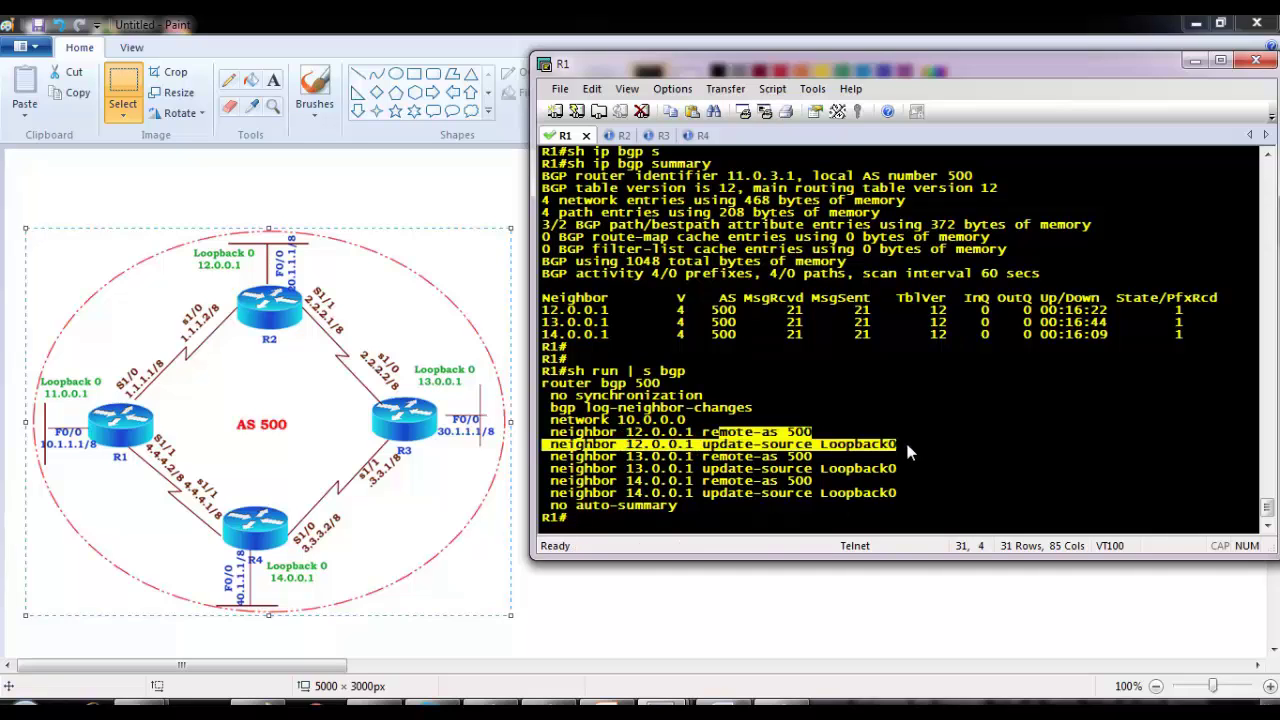
Step: Run show ip bgp and show ip bgp summary, marking established neighbors 13.0.0.1 and 14.0.0.1
{"action": "key", "text": "Return"}
{"action": "type", "text": "sh ip bg"}
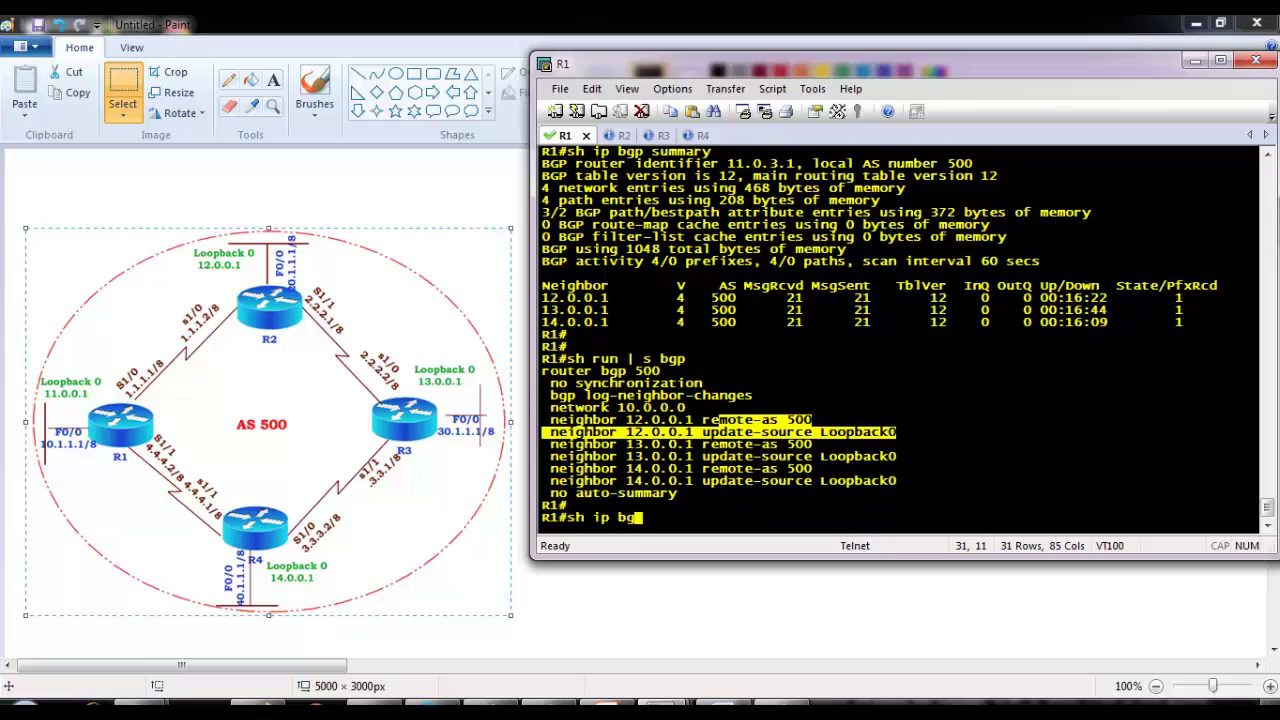
{"action": "key", "text": "Tab"}
{"action": "key", "text": "Return"}
{"action": "key", "text": "Return"}
{"action": "key", "text": "Return"}
{"action": "type", "text": "sh ip bg"}
{"action": "key", "text": "Tab"}
{"action": "type", "text": "s"}
{"action": "key", "text": "Tab"}
{"action": "key", "text": "Return"}
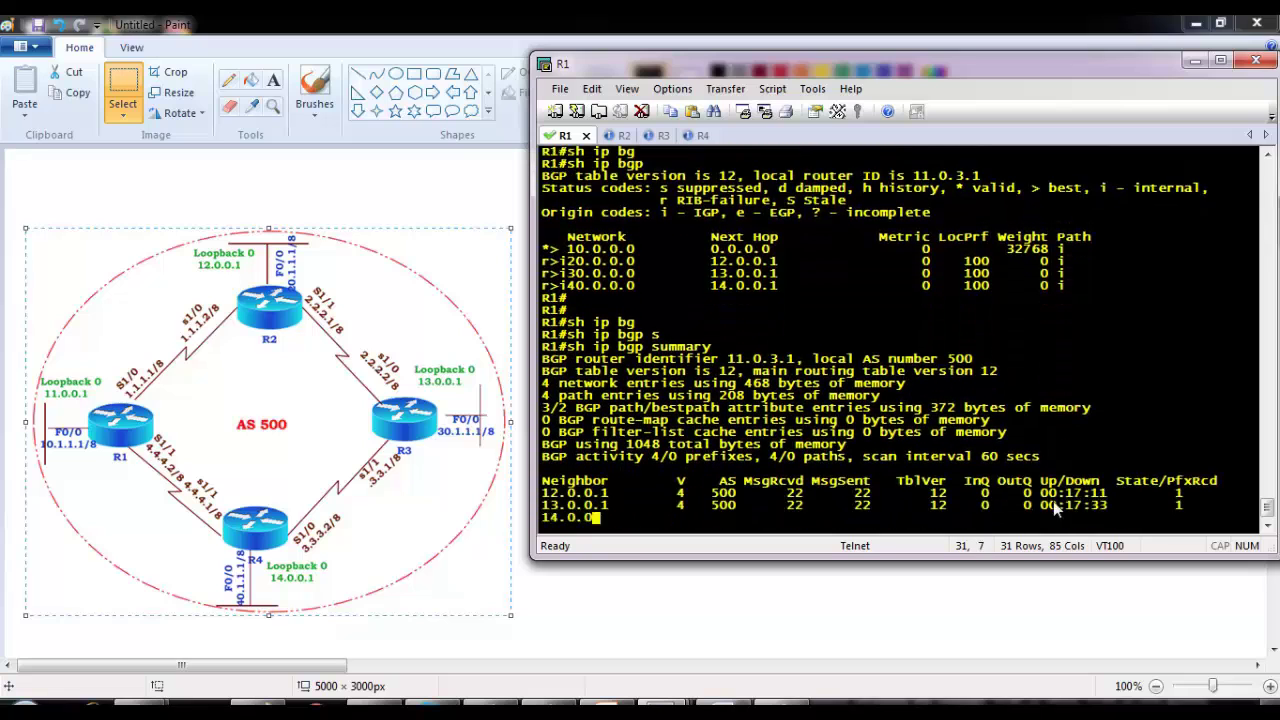
{"action": "left_click_drag", "start_coordinate": [1178, 486], "coordinate": [1118, 540]}
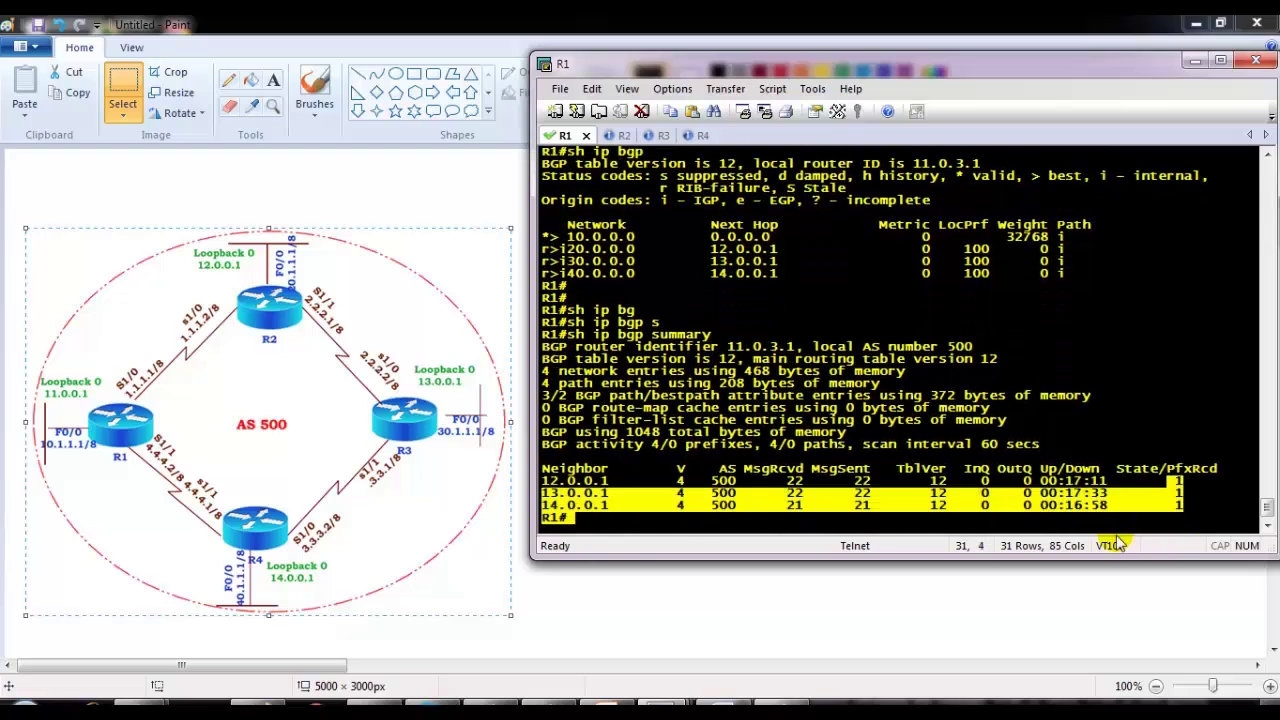
Step: Sketch brush lines from R1 to R2, R3 and R4 on the Paint diagram, then undo them
{"action": "left_click", "coordinate": [390, 203]}
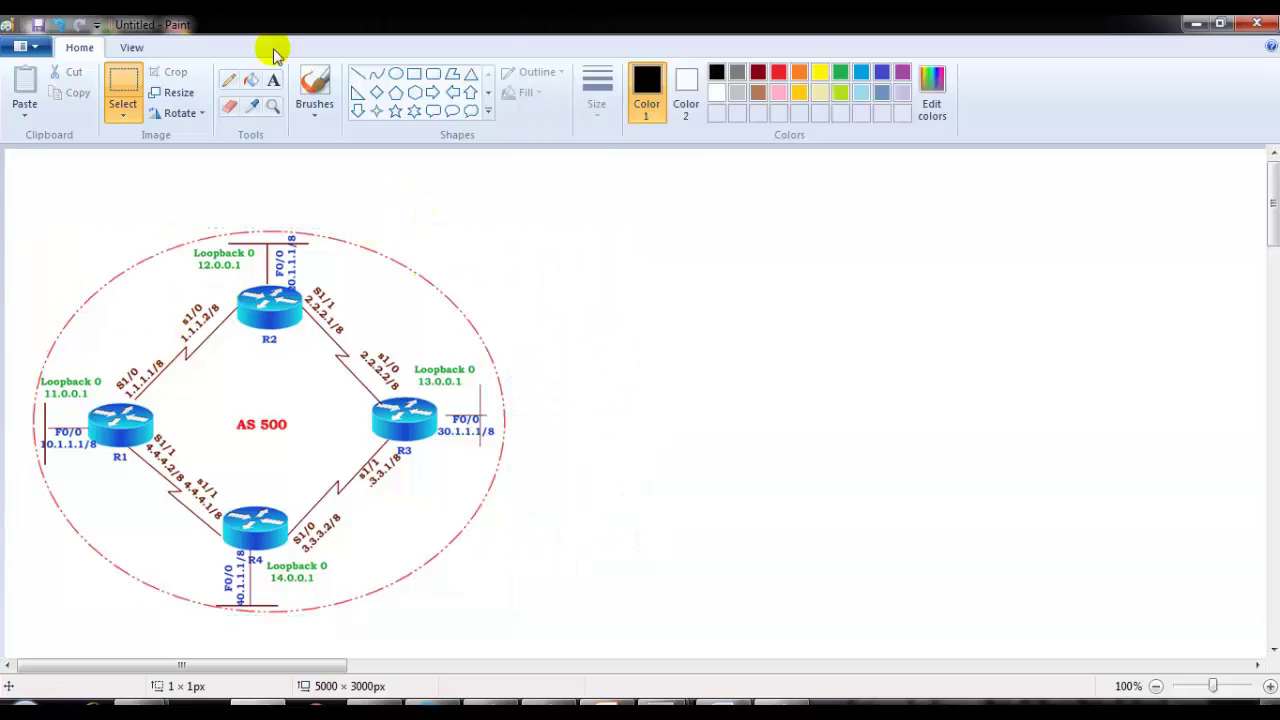
{"action": "left_click", "coordinate": [314, 90]}
{"action": "left_click_drag", "start_coordinate": [88, 395], "coordinate": [224, 283]}
{"action": "mouse_move", "coordinate": [128, 419]}
{"action": "left_mouse_down"}
{"action": "mouse_move", "coordinate": [406, 434]}
{"action": "mouse_move", "coordinate": [236, 517]}
{"action": "left_mouse_up"}
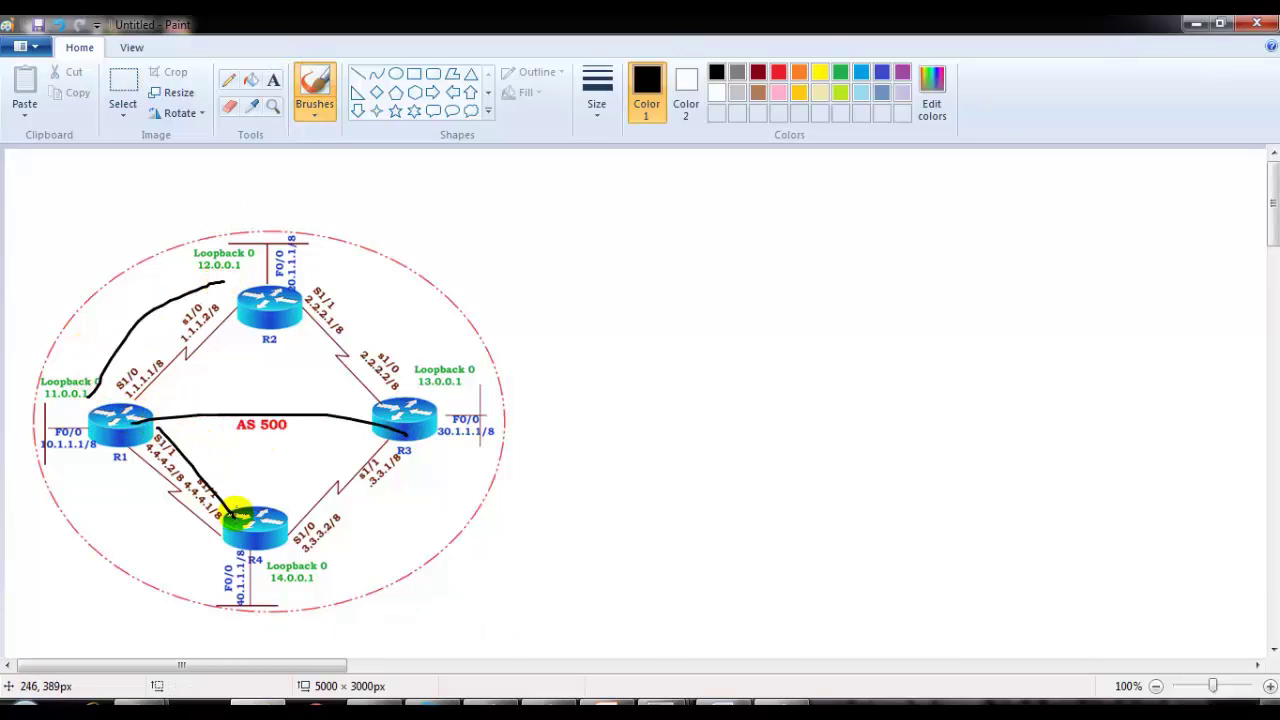
{"action": "key", "text": "alt+Tab"}
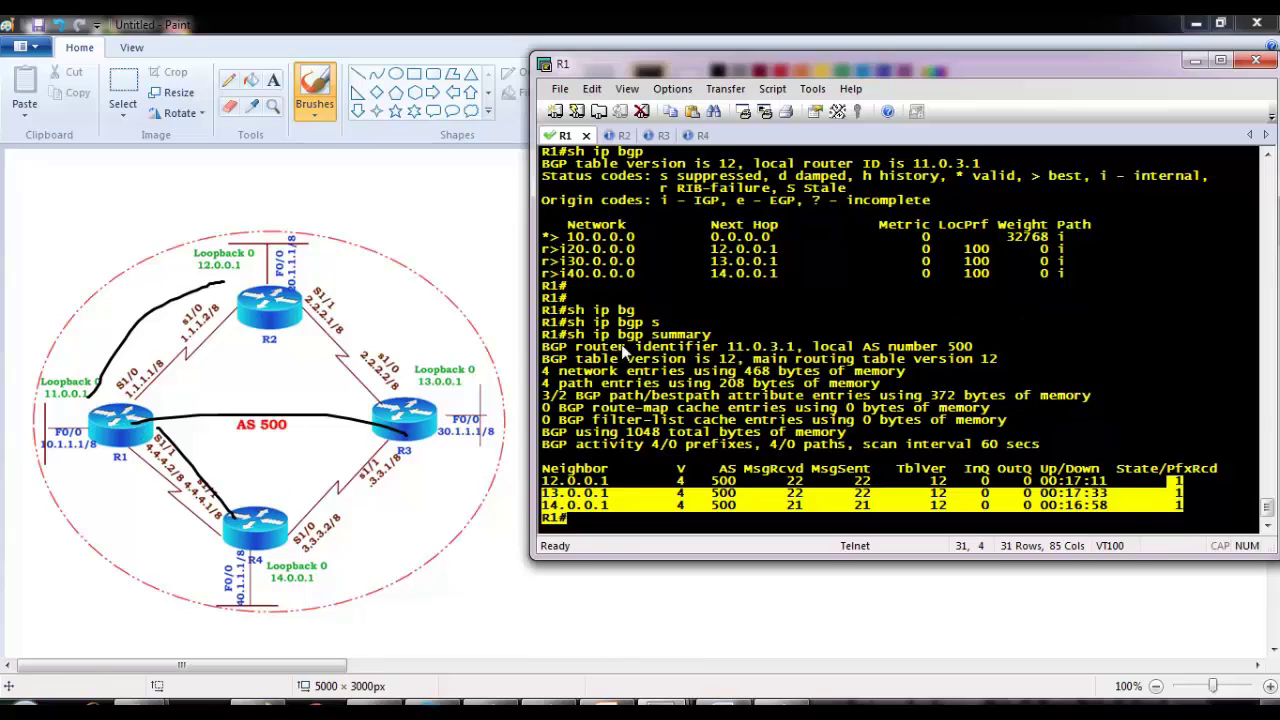
{"action": "key", "text": "alt+Tab"}
{"action": "key", "text": "ctrl+z"}
{"action": "key", "text": "ctrl+z"}
{"action": "key", "text": "ctrl+z"}
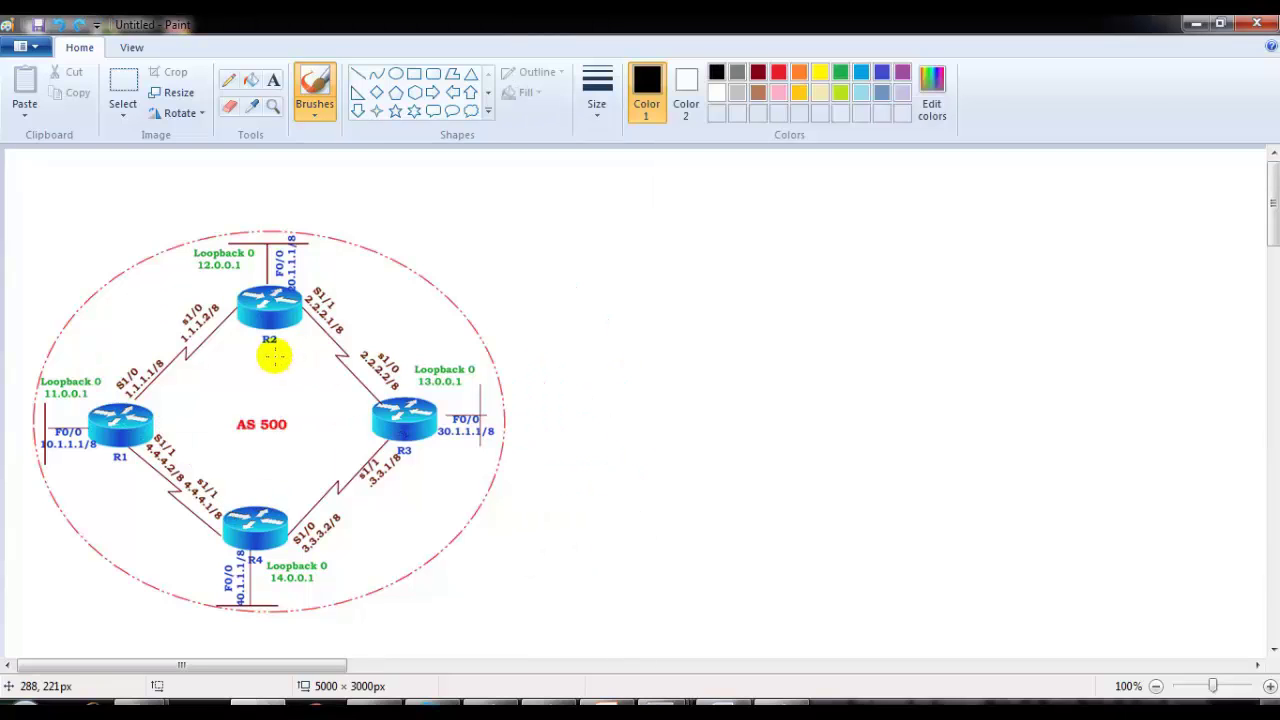
{"action": "key", "text": "alt+Tab"}
Step: Put R1 into global configuration mode with conf t
{"action": "left_click", "coordinate": [630, 381]}
{"action": "key", "text": "Return"}
{"action": "key", "text": "Return"}
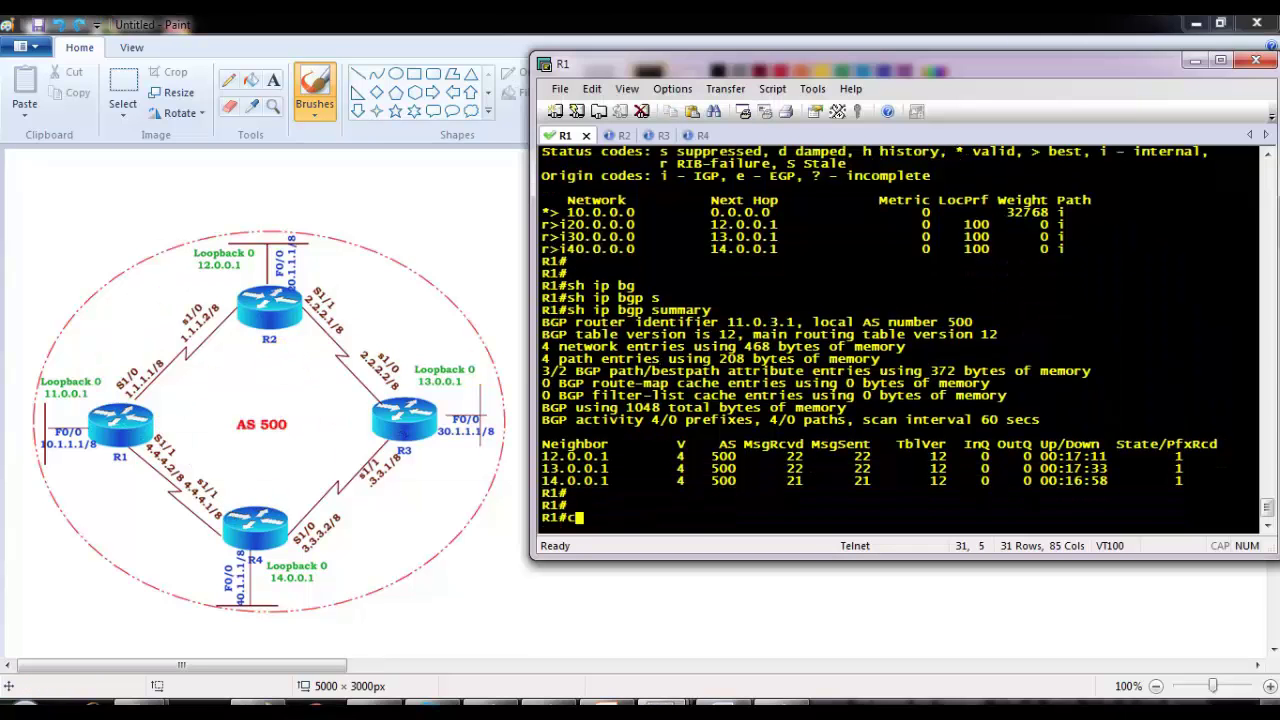
{"action": "type", "text": "conf t"}
{"action": "key", "text": "Return"}
{"action": "key", "text": "Return"}
Step: Under router bgp 500, set the shared MD5 password for neighbor 12.0.0.1
{"action": "type", "text": "router bgp 5"}
{"action": "key", "text": "Tab"}
{"action": "type", "text": "500"}
{"action": "key", "text": "Return"}
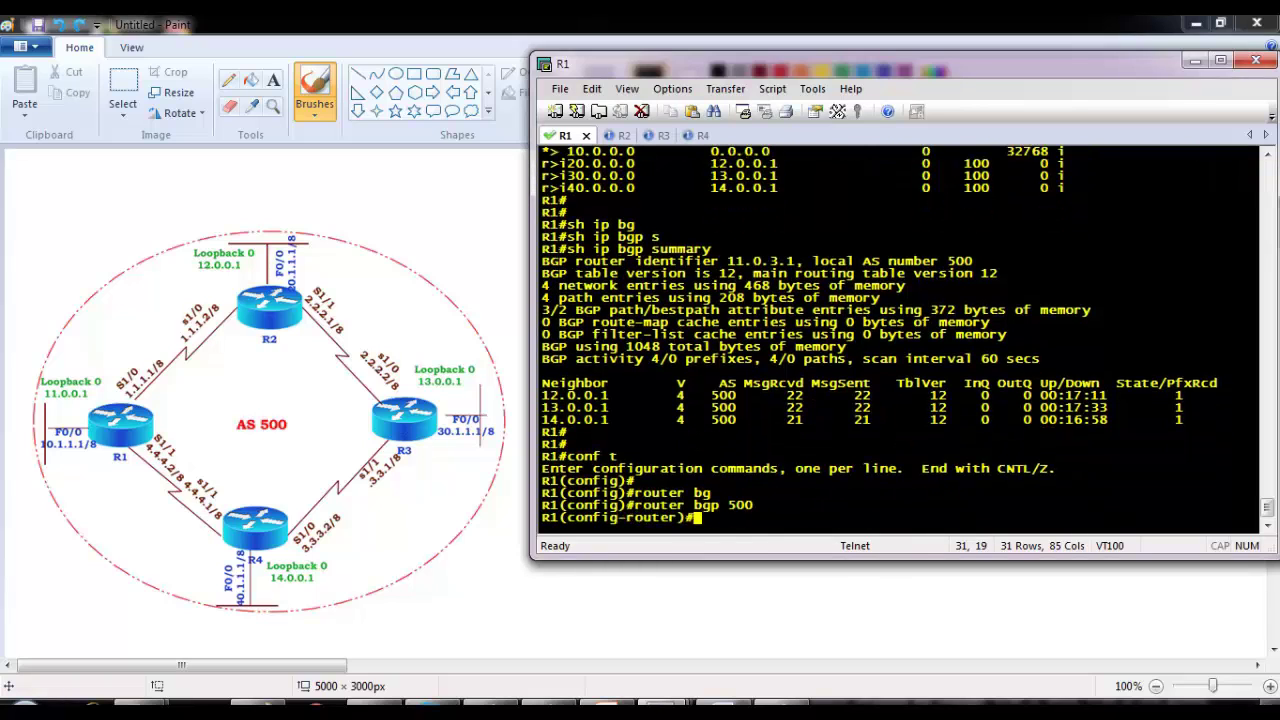
{"action": "type", "text": "nei"}
{"action": "key", "text": "Tab"}
{"action": "type", "text": "12.0"}
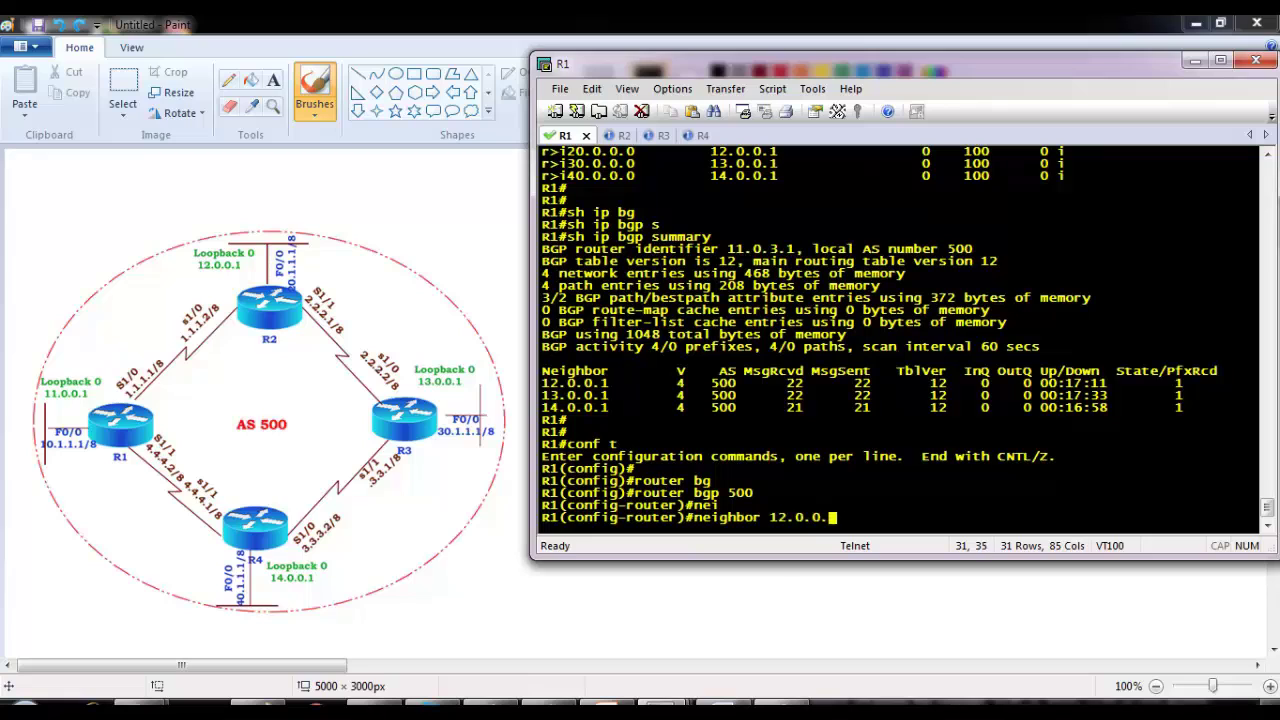
{"action": "type", "text": ".0.1 pa"}
{"action": "key", "text": "Tab"}
{"action": "type", "text": "cisco123"}
{"action": "key", "text": "Return"}
{"action": "key", "text": "Return"}
Step: Apply the same neighbor password to 13.0.0.1 and 14.0.0.1
{"action": "type", "text": "n"}
{"action": "key", "text": "Up"}
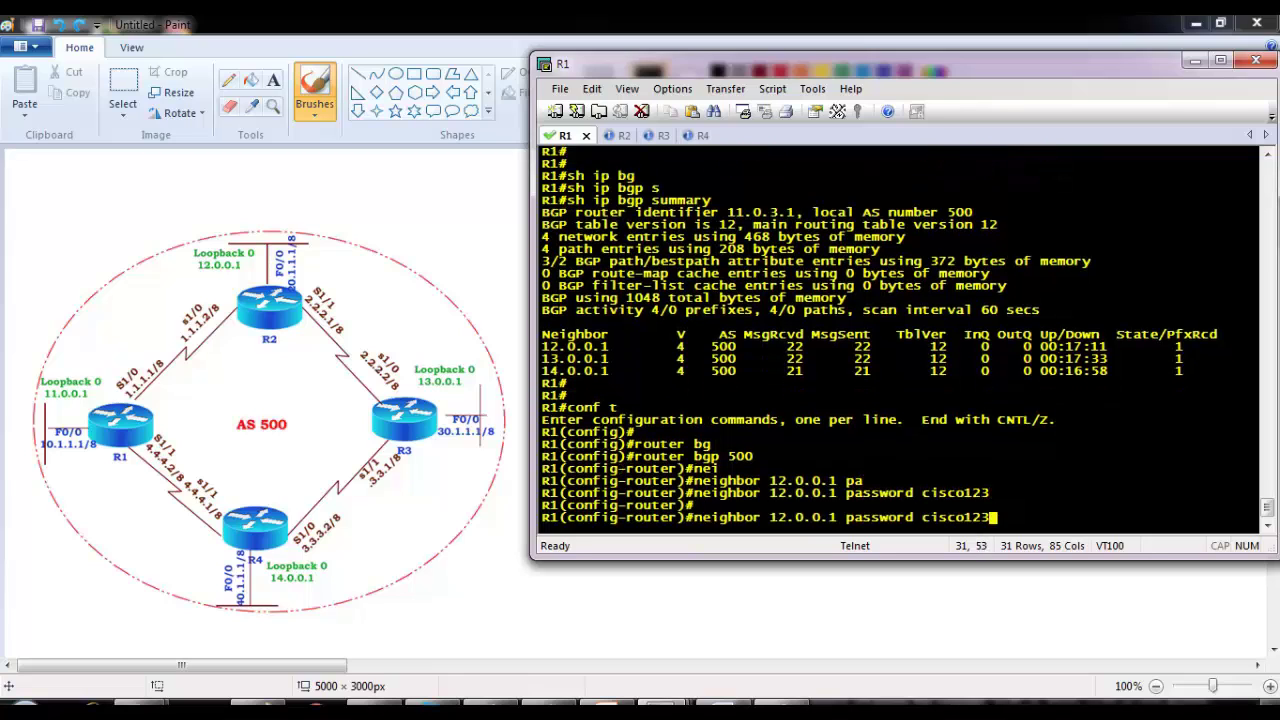
{"action": "key", "text": "Delete"}
{"action": "type", "text": "3"}
{"action": "key", "text": "Return"}
{"action": "key", "text": "Return"}
{"action": "key", "text": "Up"}
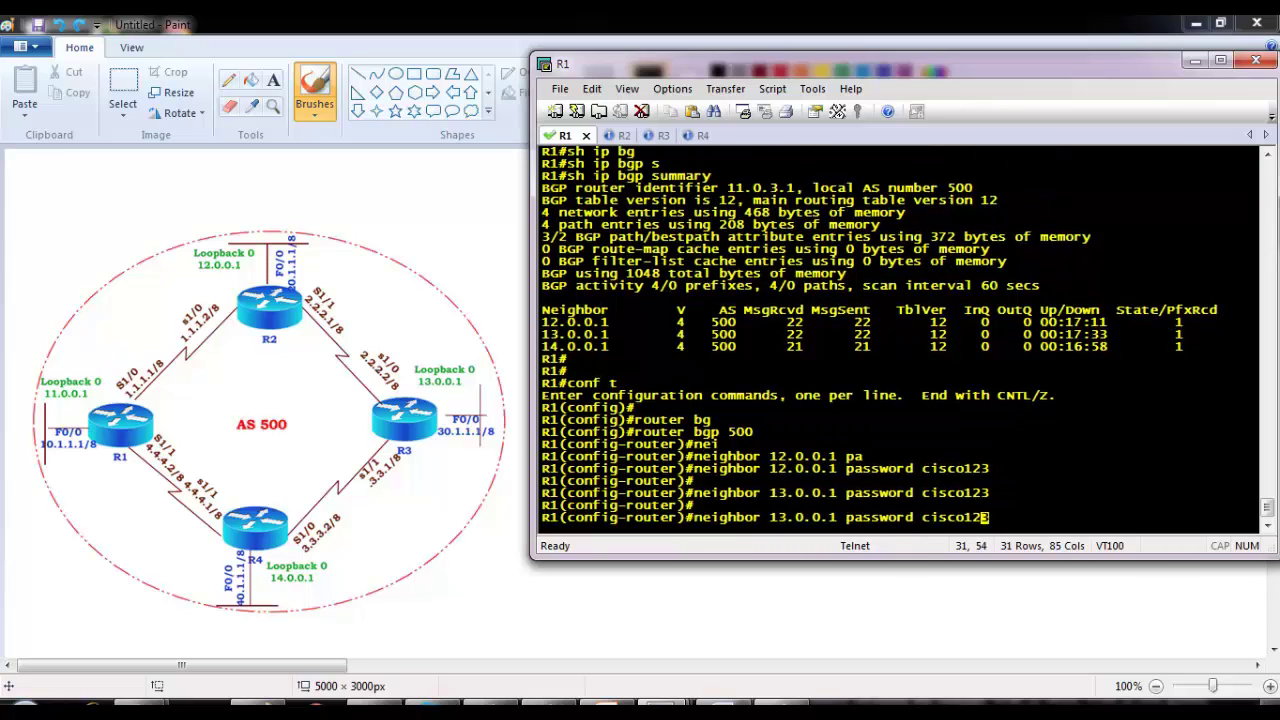
{"action": "key", "text": "BackSpace"}
{"action": "type", "text": "4"}
{"action": "key", "text": "Return"}
{"action": "key", "text": "Return"}
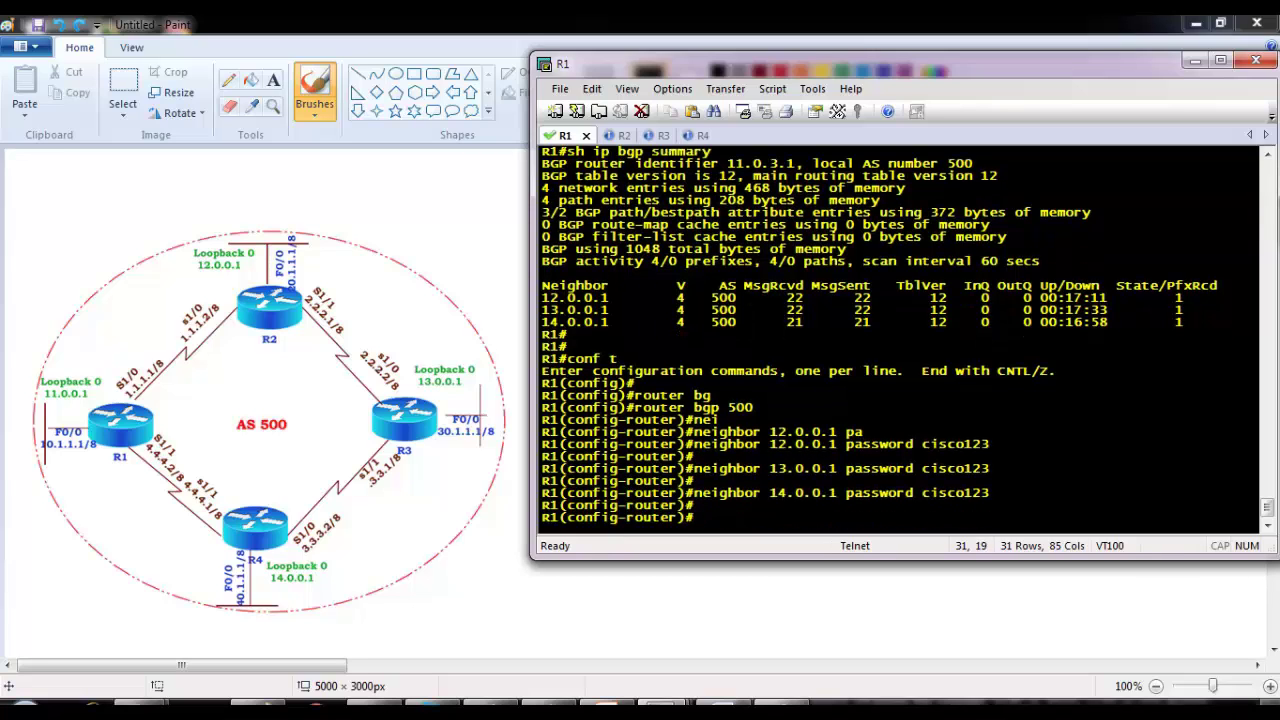
Step: Exit configuration with end and re-enter global configuration mode
{"action": "type", "text": "end"}
{"action": "key", "text": "Return"}
{"action": "key", "text": "Return"}
{"action": "type", "text": "conf t"}
{"action": "key", "text": "Return"}
Step: Under router bgp 500, set BGP version 4 for neighbor 12.0.0.1
{"action": "type", "text": "router bg"}
{"action": "key", "text": "Tab"}
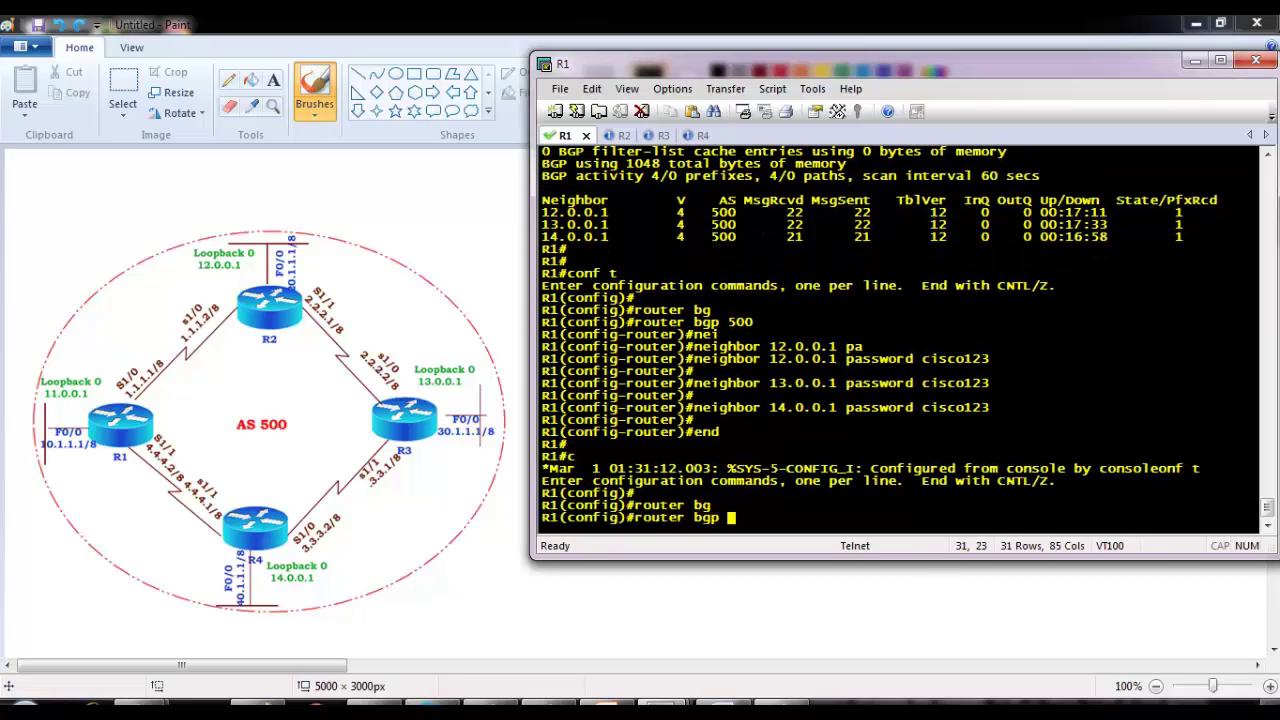
{"action": "type", "text": "500"}
{"action": "key", "text": "Return"}
{"action": "type", "text": "nei"}
{"action": "key", "text": "Tab"}
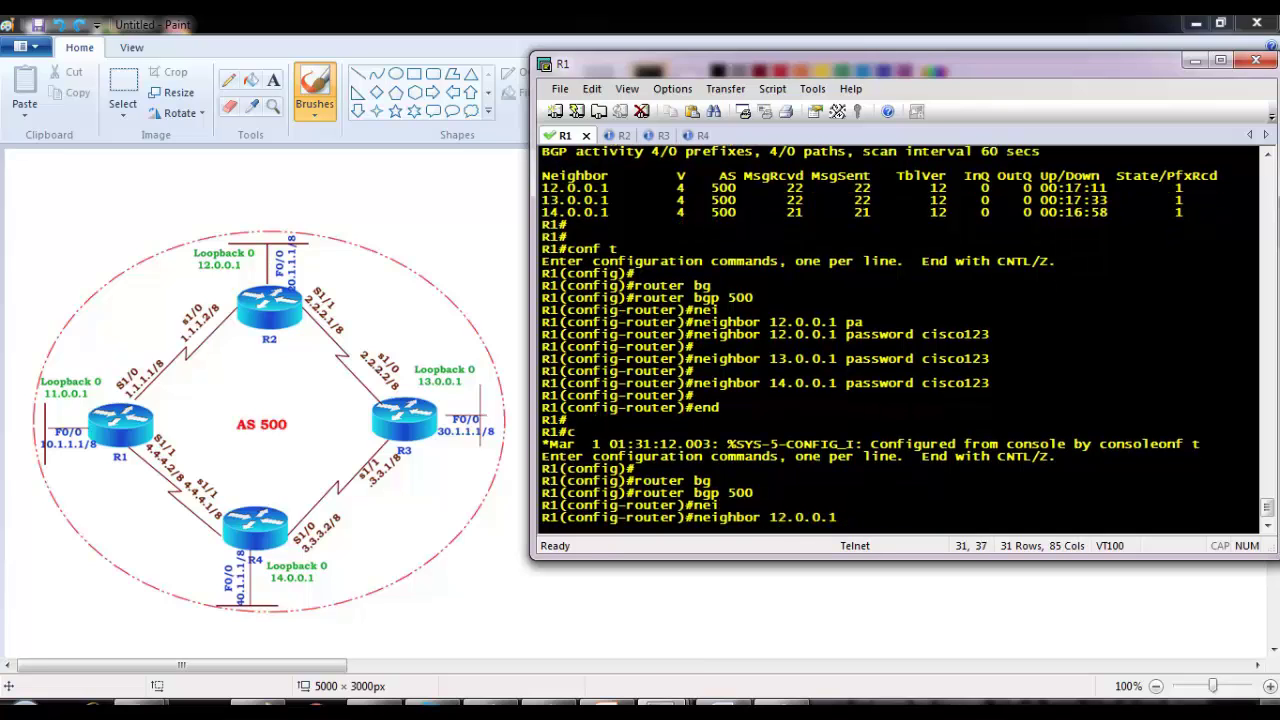
{"action": "key", "text": "Tab"}
{"action": "type", "text": "?"}
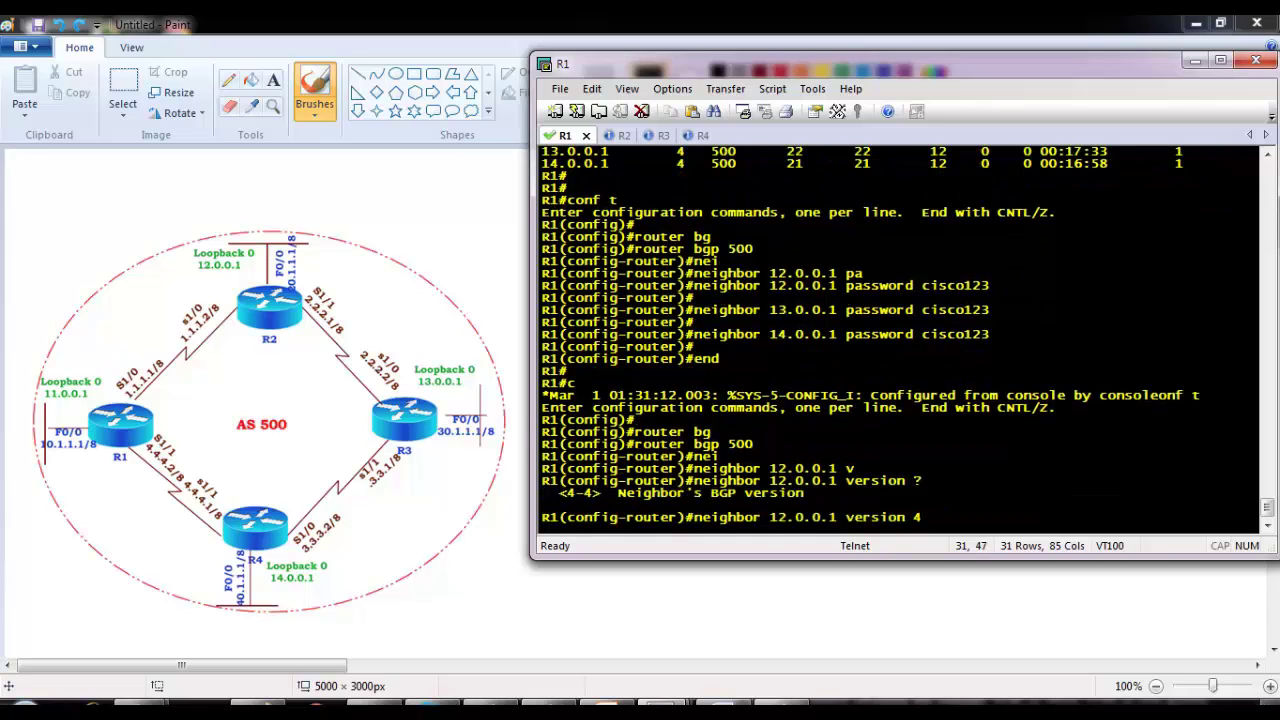
{"action": "key", "text": "Return"}
{"action": "key", "text": "Return"}
{"action": "key", "text": "Return"}
Step: Set BGP version 4 for neighbors 13.0.0.1 and 14.0.0.1 as well
{"action": "key", "text": "Up"}
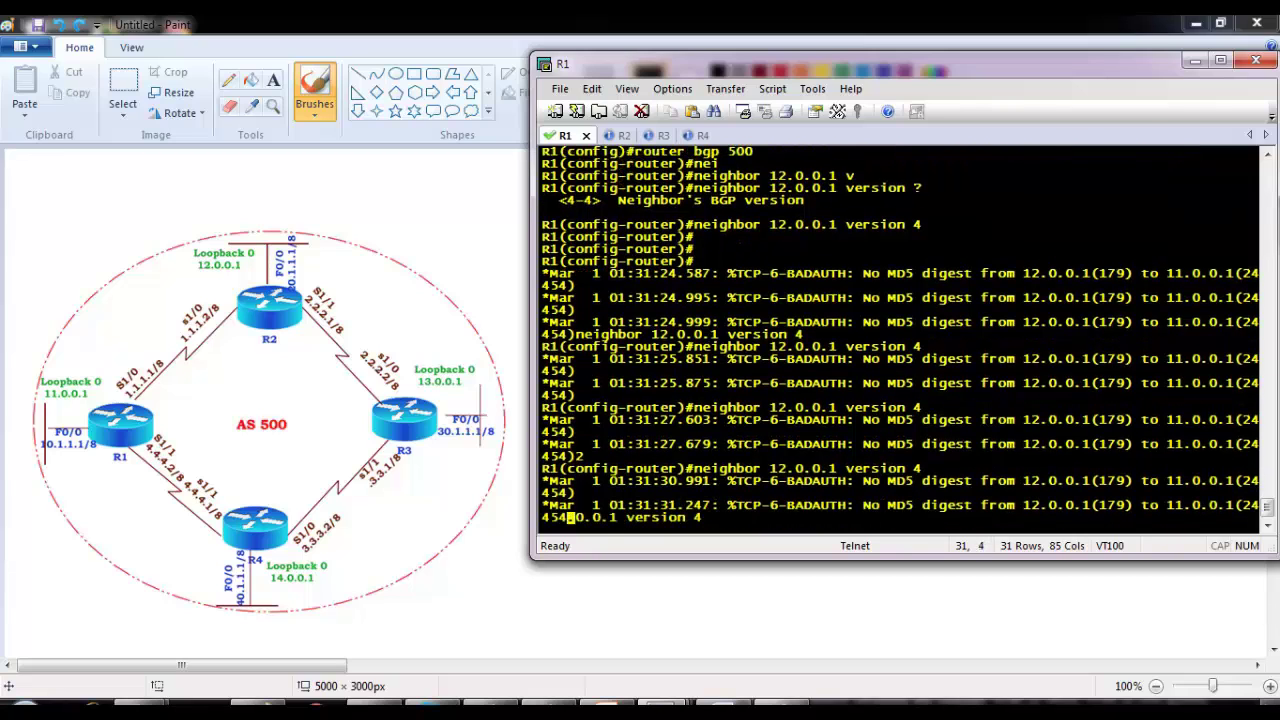
{"action": "type", "text": "3"}
{"action": "key", "text": "Return"}
{"action": "key", "text": "Return"}
{"action": "key", "text": "Up"}
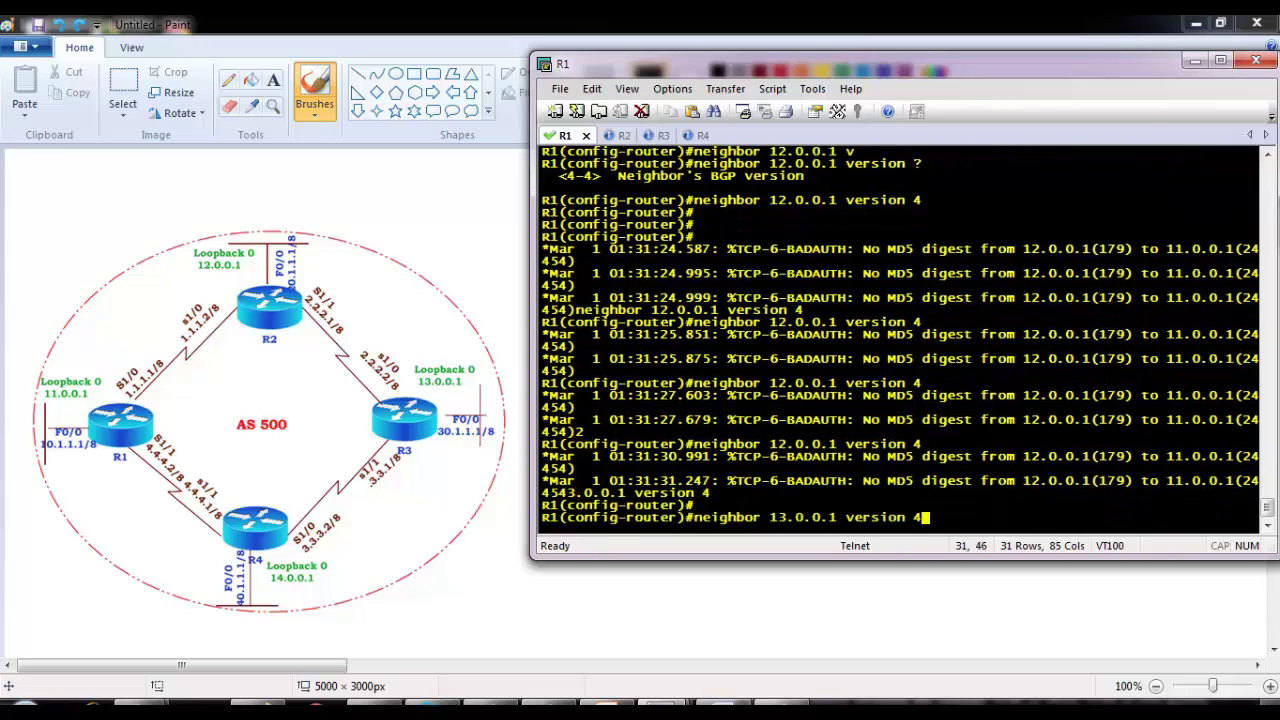
{"action": "key", "text": "BackSpace"}
{"action": "type", "text": "4"}
Step: Exit configuration mode with end and start the show ip bgp summary check
{"action": "key", "text": "Return"}
{"action": "key", "text": "Return"}
{"action": "type", "text": "end"}
{"action": "key", "text": "Return"}
{"action": "type", "text": "sh ip bgp s"}
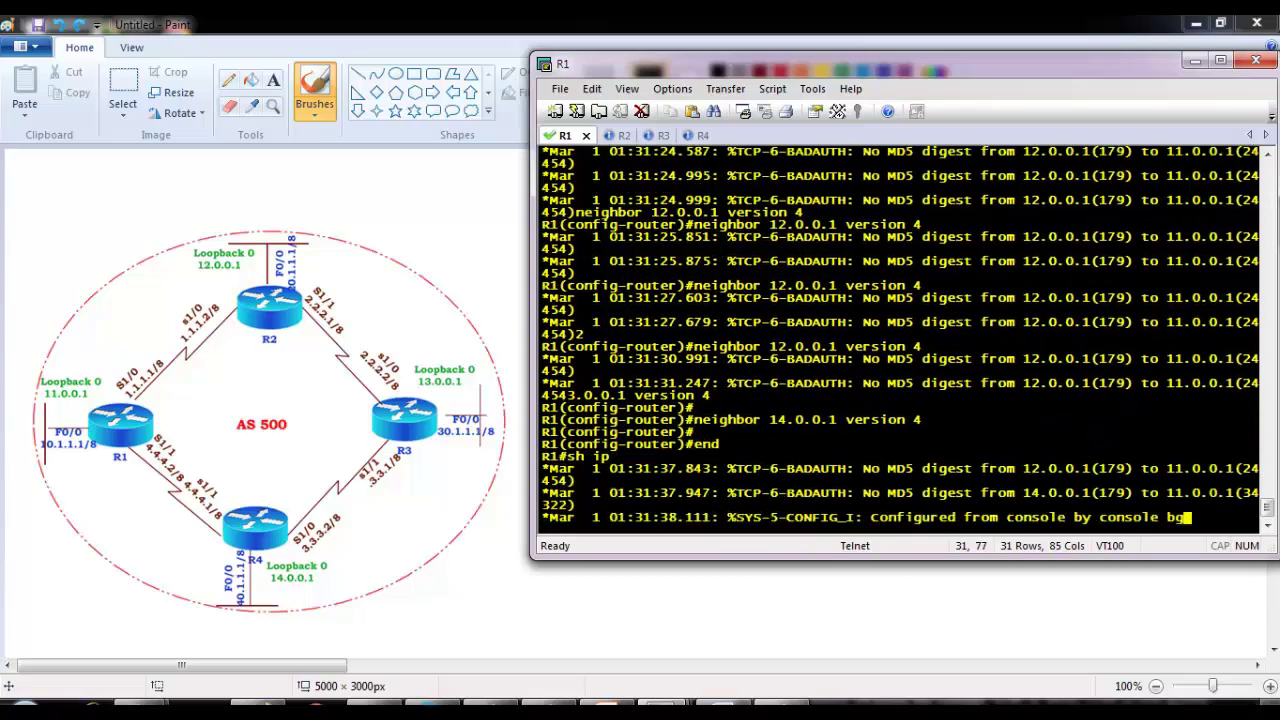
{"action": "key", "text": "Tab"}
{"action": "key", "text": "Return"}
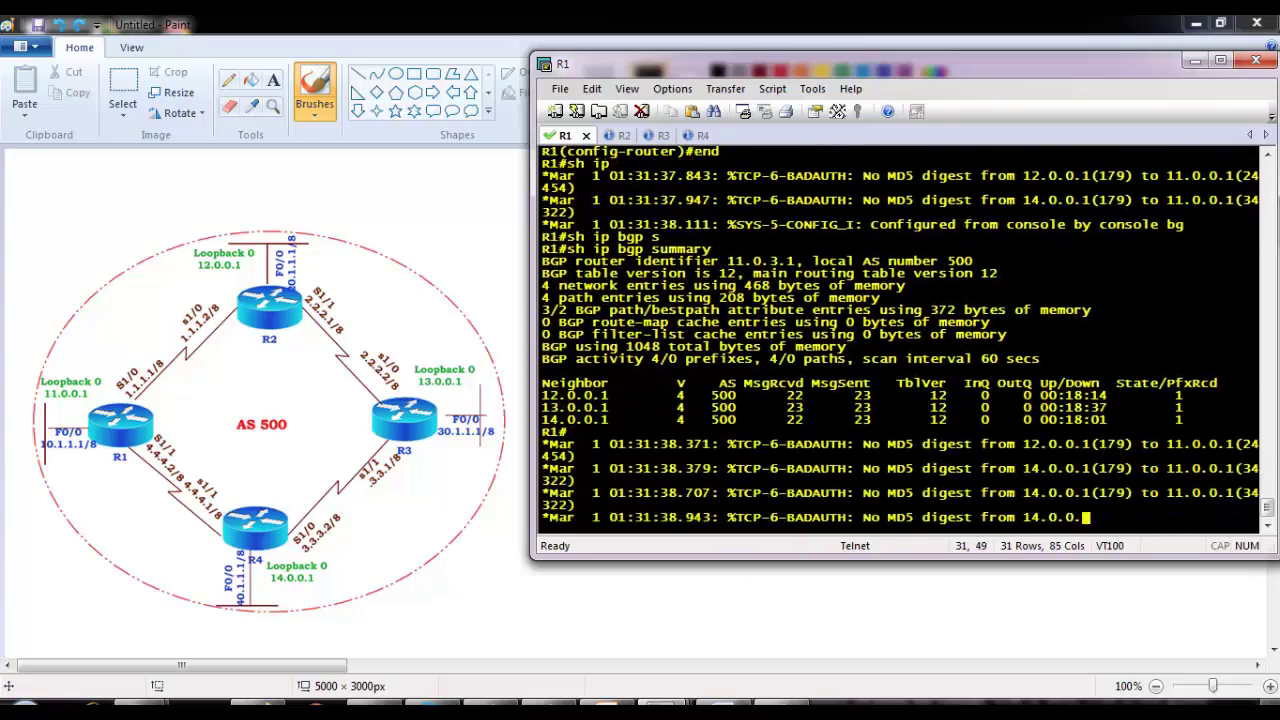
Step: Highlight the MD5 authentication error from neighbor 12.0.0.1 in R1's log output
{"action": "key", "text": "Return"}
{"action": "key", "text": "Return"}
{"action": "key", "text": "Return"}
{"action": "key", "text": "Return"}
{"action": "key", "text": "Return"}
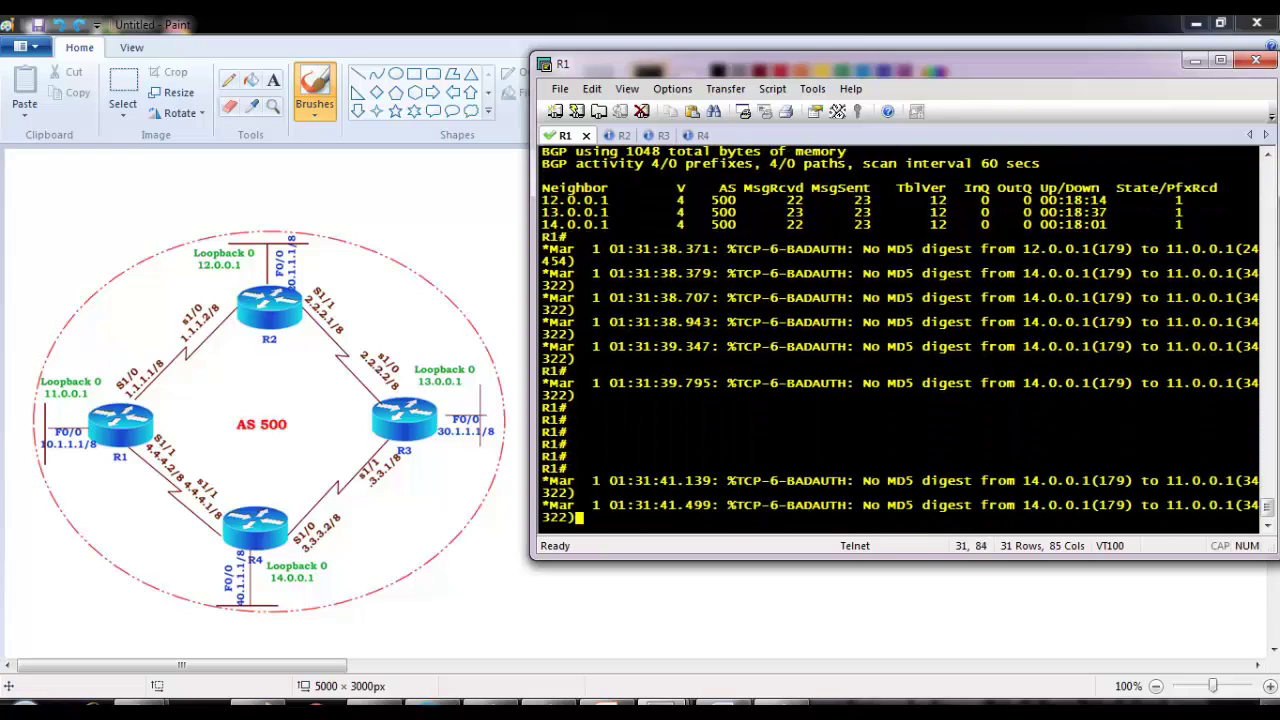
{"action": "left_click_drag", "start_coordinate": [862, 249], "coordinate": [1149, 276]}
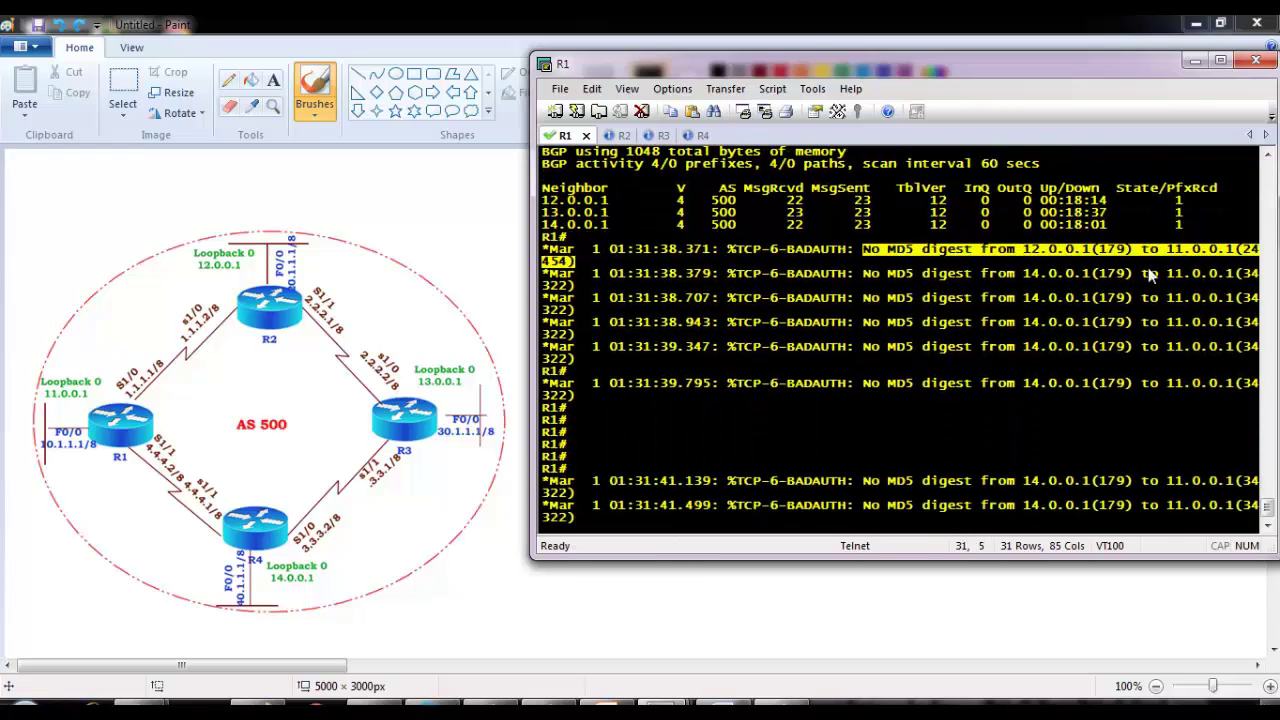
{"action": "left_click_drag", "start_coordinate": [965, 276], "coordinate": [1134, 274]}
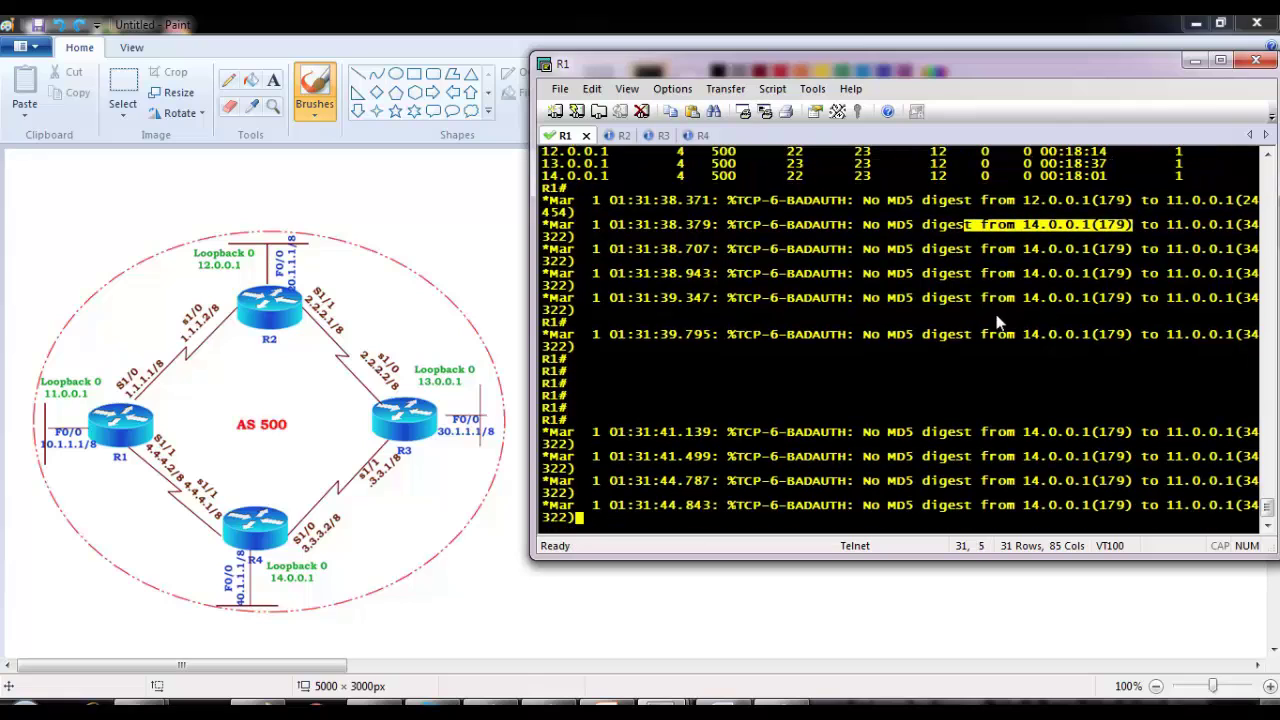
Step: Put R2 into privileged and global configuration mode with en and conf t
{"action": "left_click", "coordinate": [620, 134]}
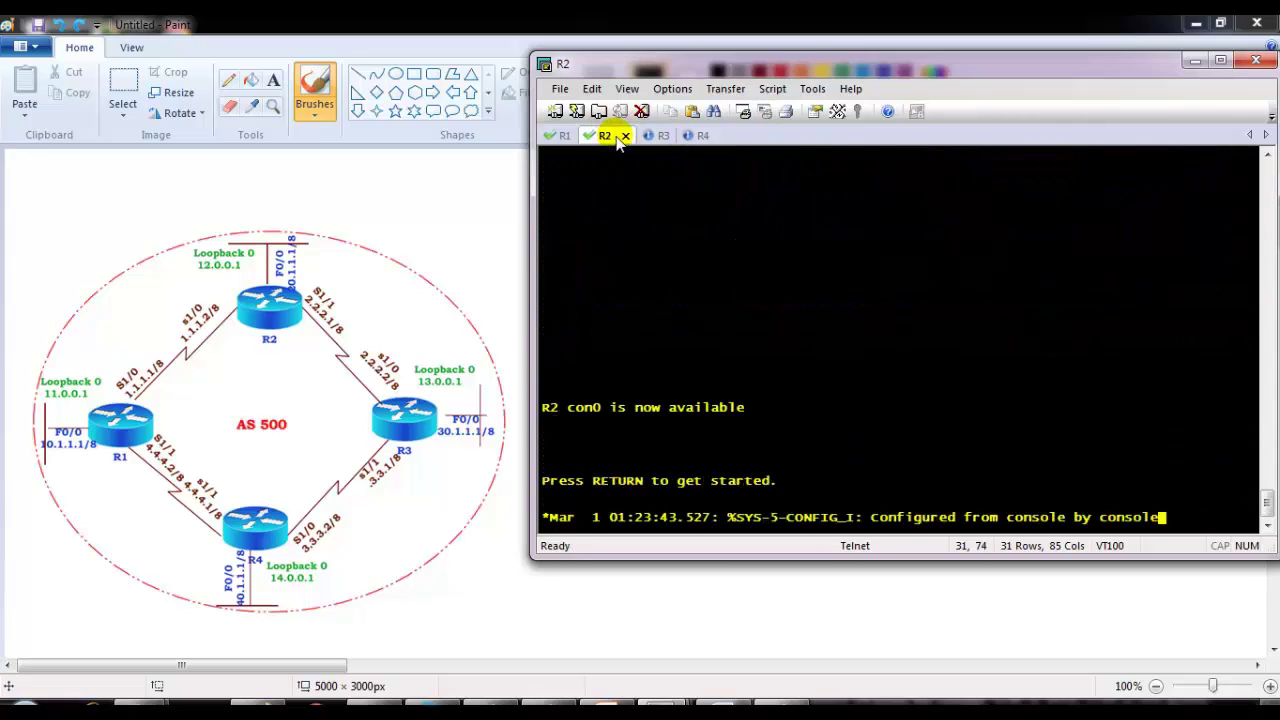
{"action": "key", "text": "Return"}
{"action": "type", "text": "en"}
{"action": "key", "text": "Tab"}
{"action": "key", "text": "Return"}
{"action": "type", "text": "conf t"}
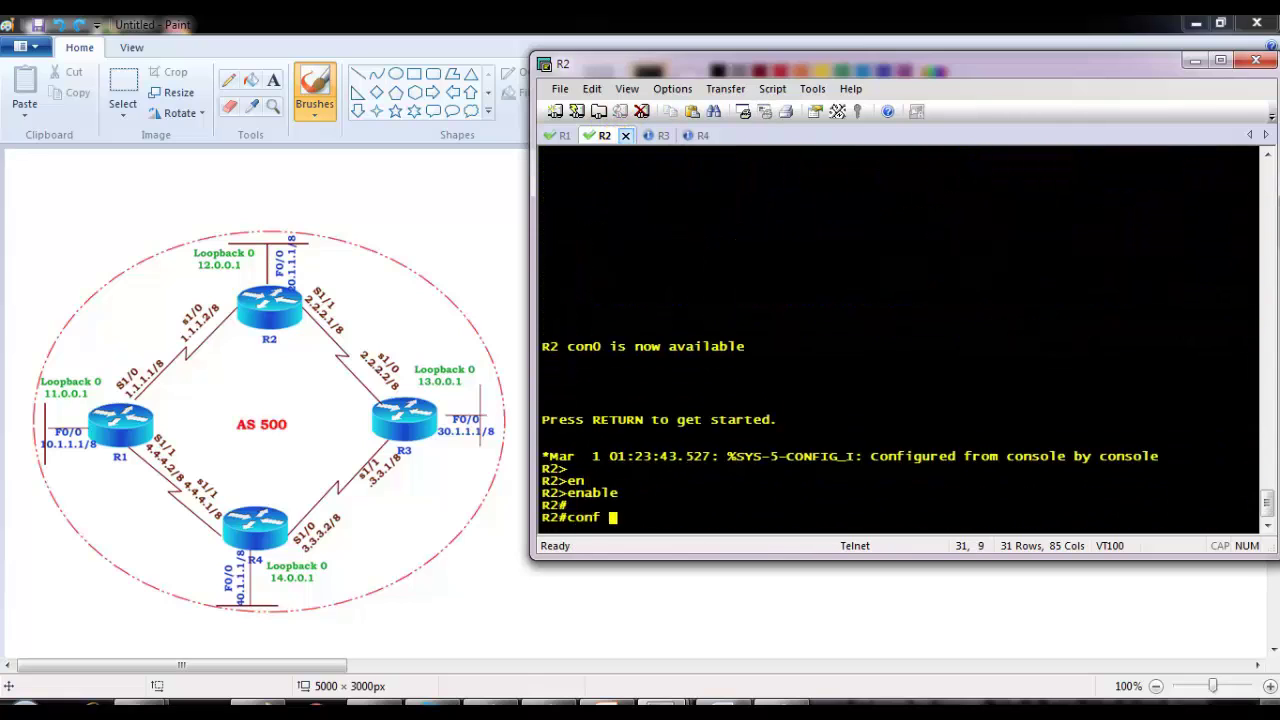
{"action": "key", "text": "Return"}
{"action": "key", "text": "Return"}
Step: List R1's command history with 'do sh his' and copy its BGP password and version lines
{"action": "left_click", "coordinate": [560, 135]}
{"action": "type", "text": "conf t"}
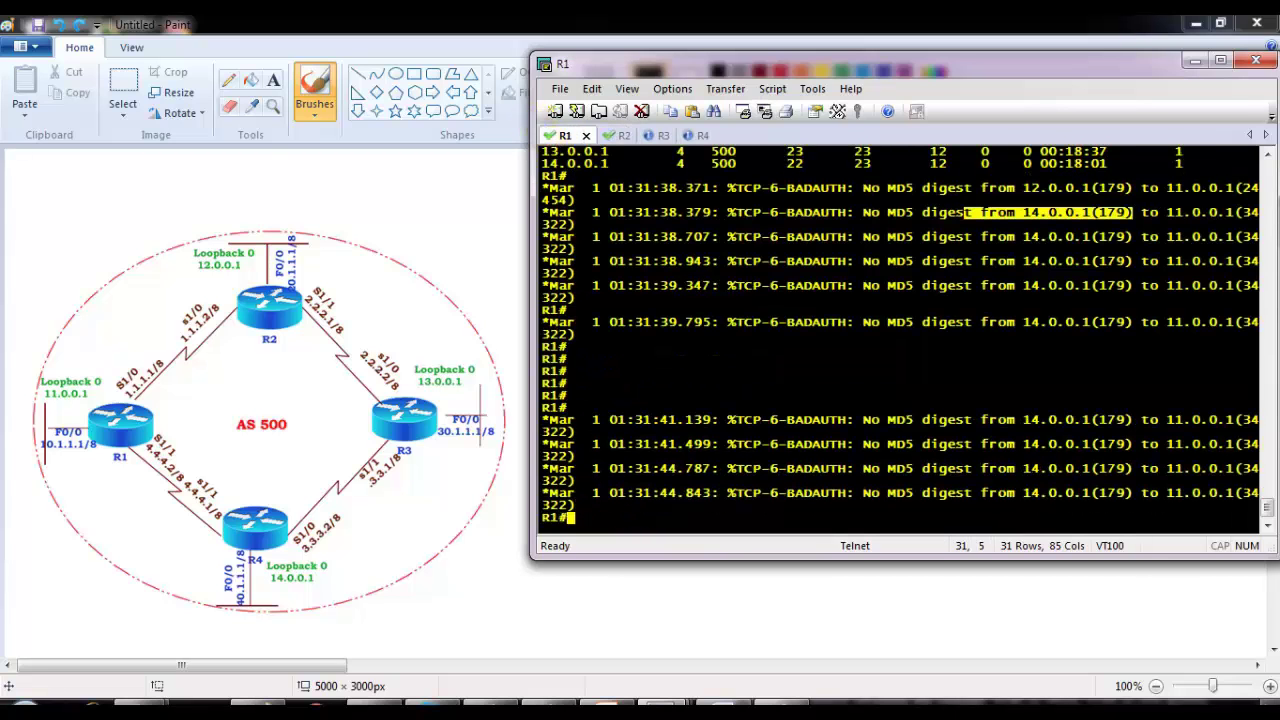
{"action": "key", "text": "Return"}
{"action": "type", "text": "do sh his"}
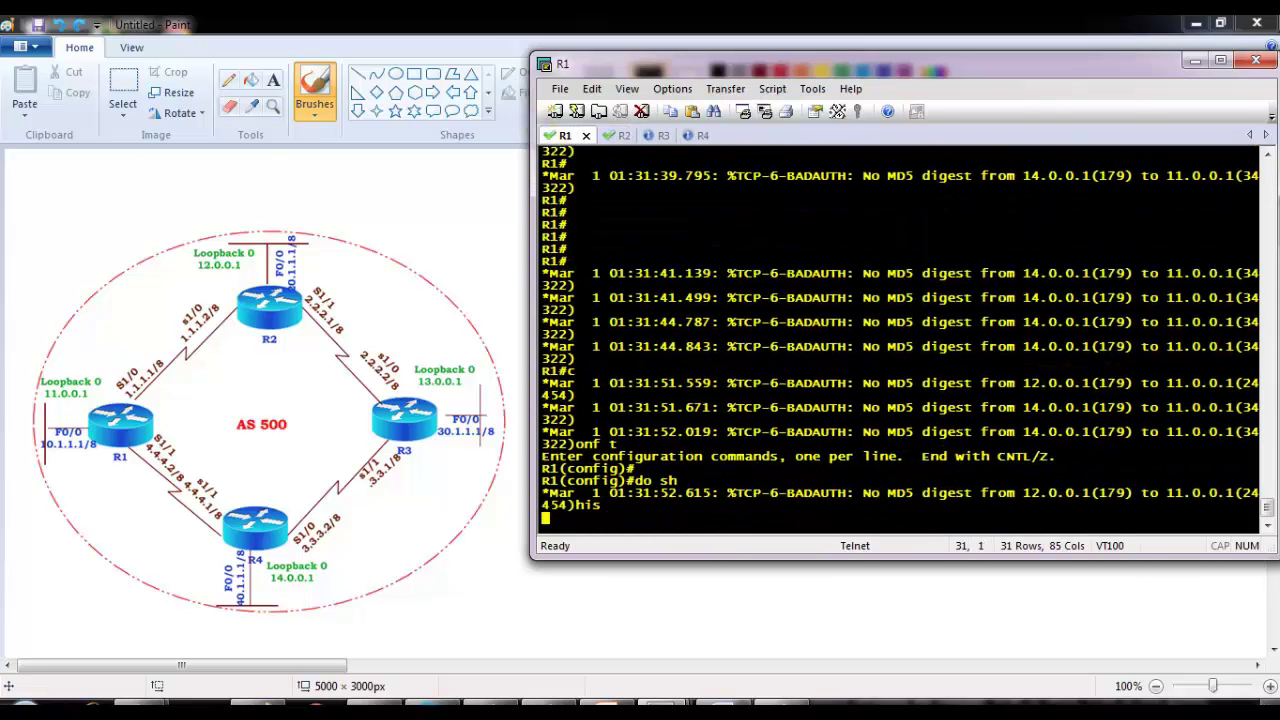
{"action": "key", "text": "Return"}
{"action": "left_click_drag", "start_coordinate": [558, 383], "coordinate": [812, 487]}
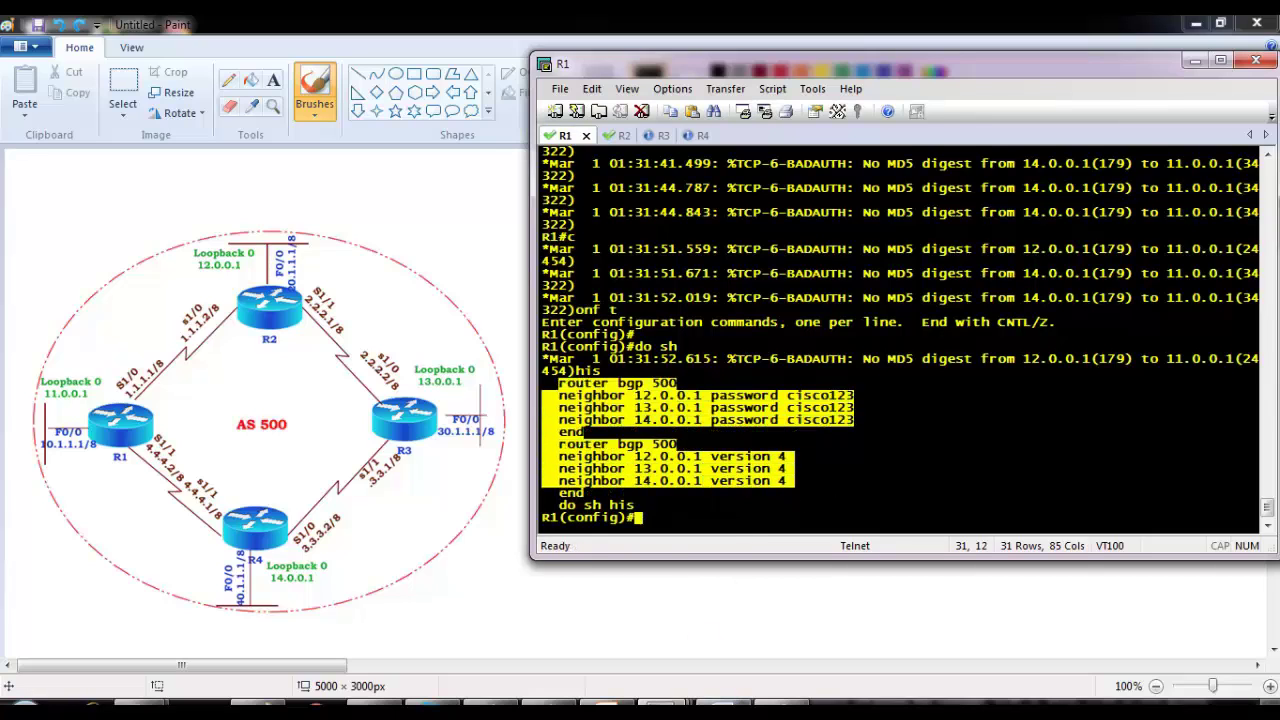
{"action": "key", "text": "super"}
Step: In a new Notepad, paste R1's BGP commands, then paste a second copy under an R2 heading
{"action": "type", "text": "notepad"}
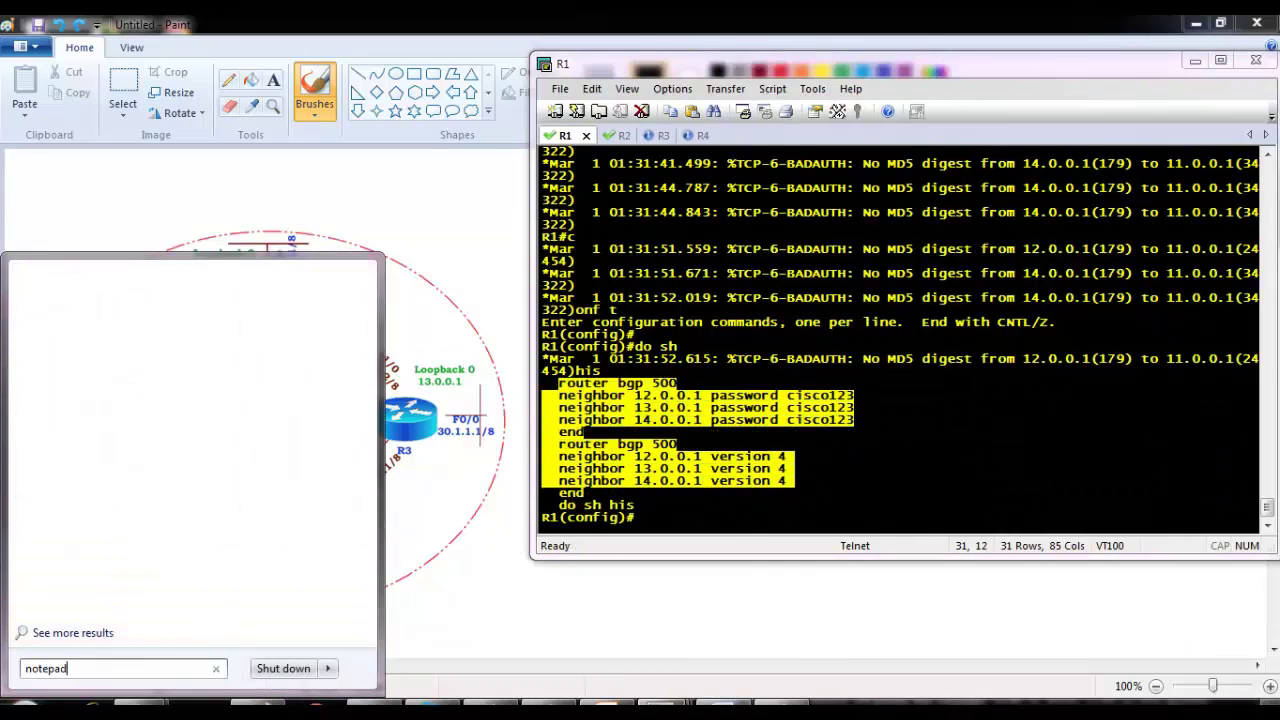
{"action": "key", "text": "Return"}
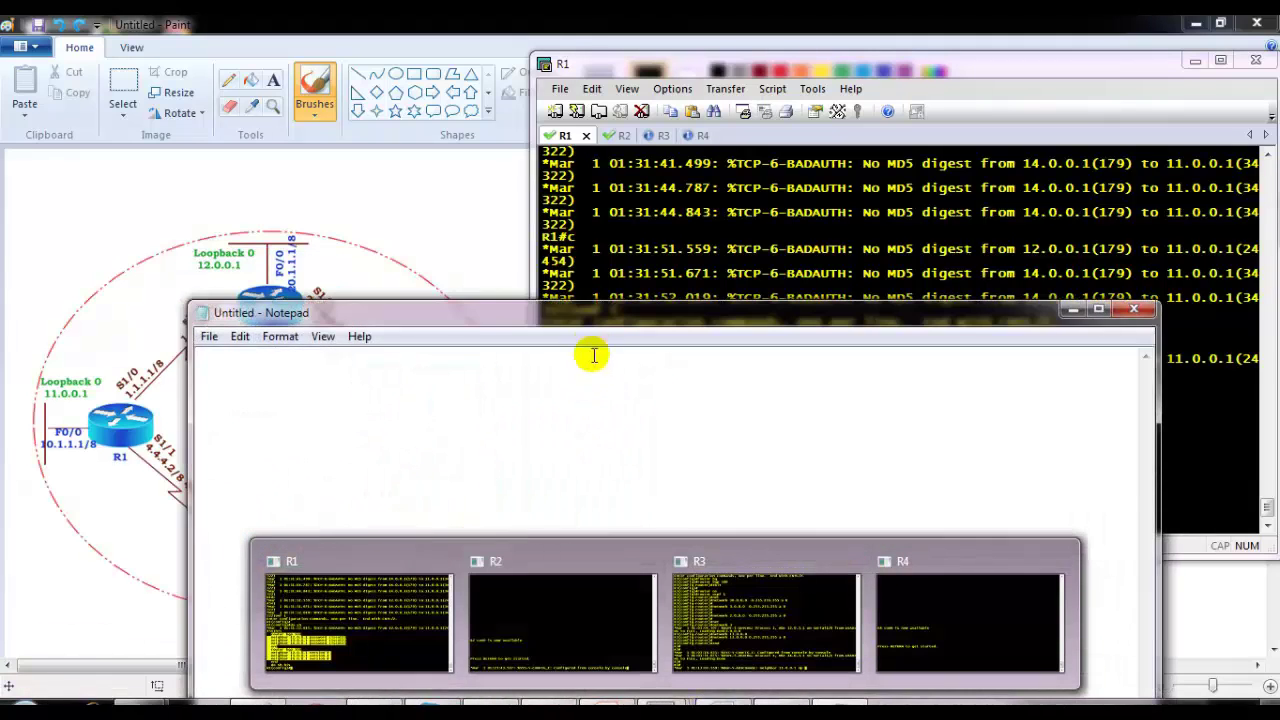
{"action": "key", "text": "ctrl+v"}
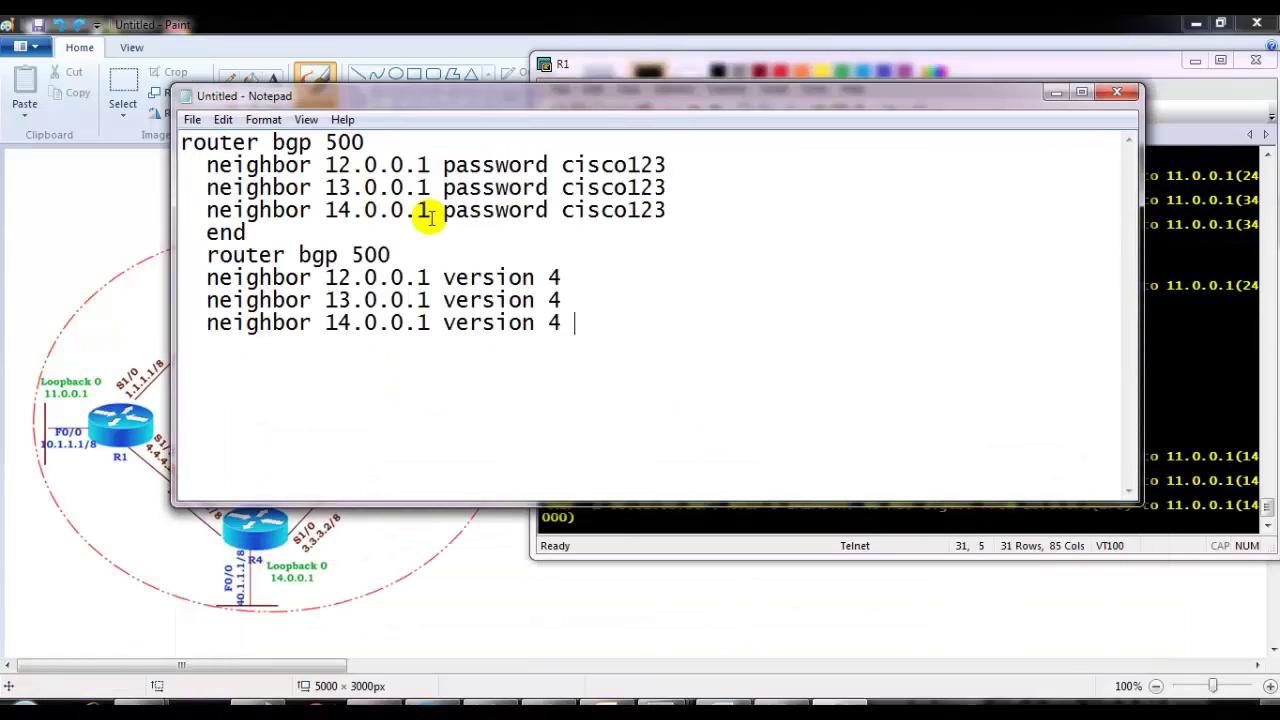
{"action": "type", "text": "R2"}
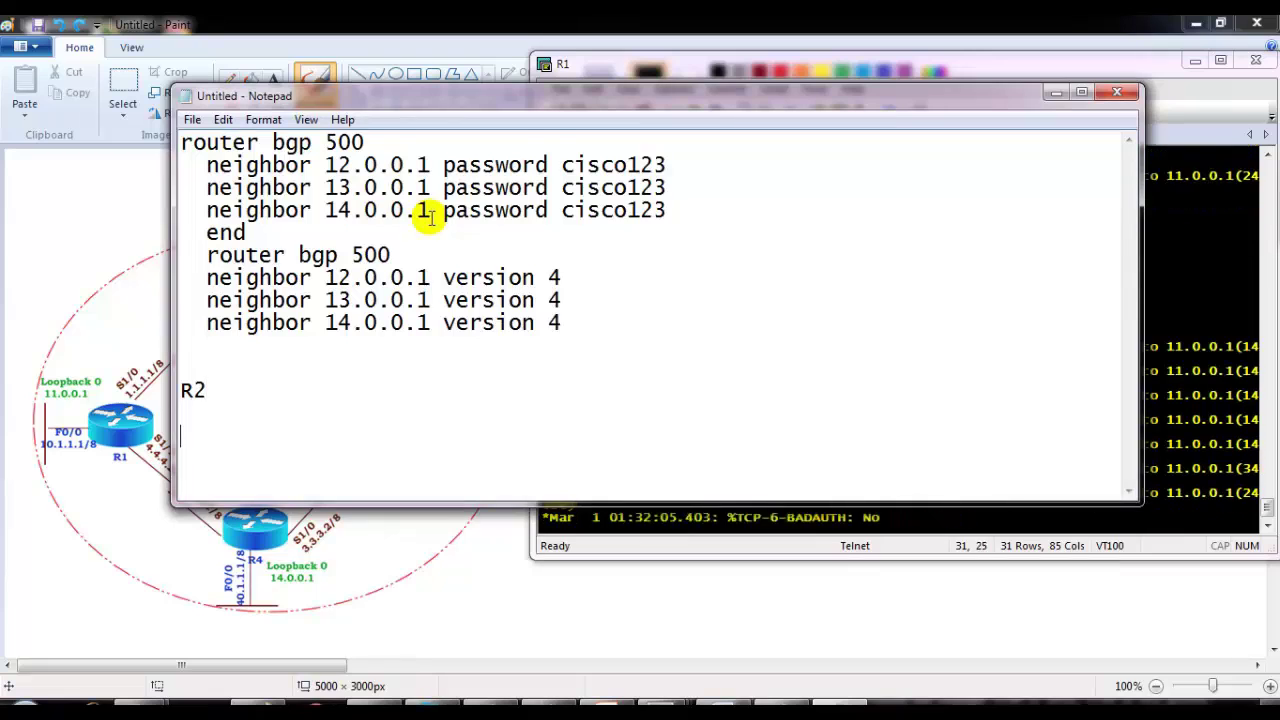
{"action": "key", "text": "Return"}
{"action": "key", "text": "Return"}
{"action": "key", "text": "ctrl+v"}
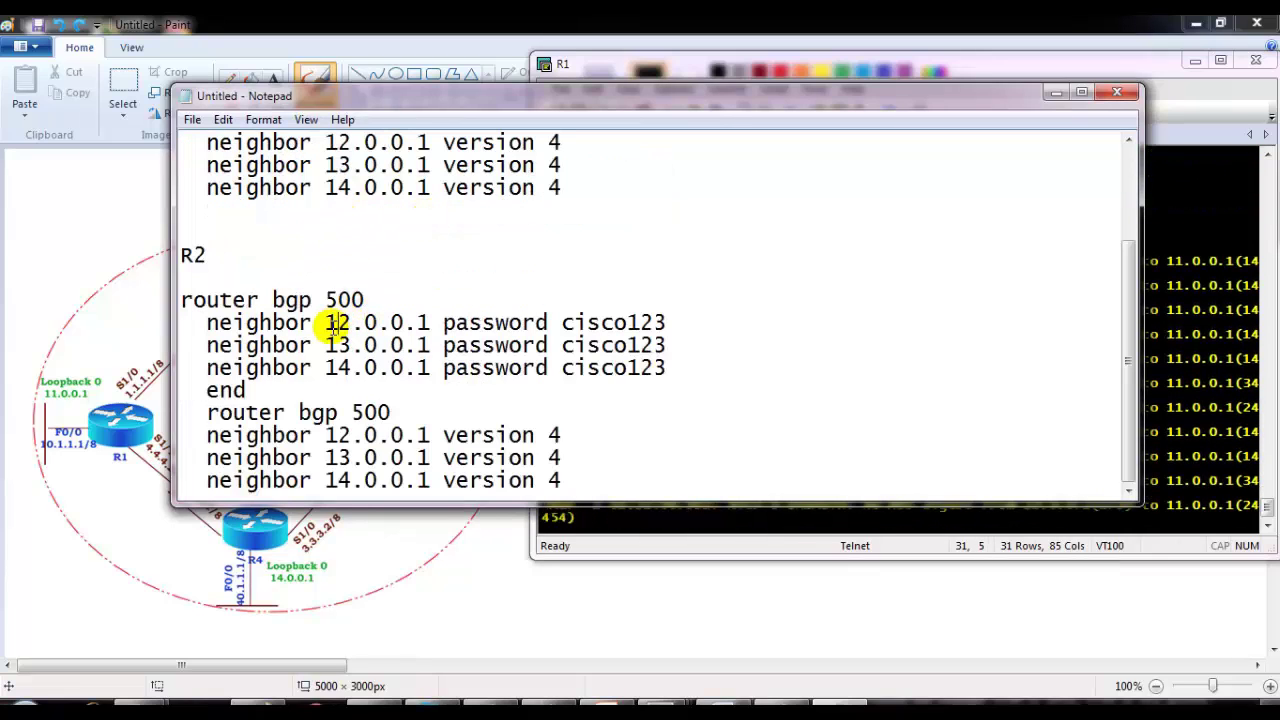
Step: Change R2's first neighbor to 11.0.0.1 and delete the extra end and router bgp 500 lines
{"action": "left_click", "coordinate": [340, 322]}
{"action": "key", "text": "Delete"}
{"action": "type", "text": "1"}
{"action": "key", "text": "Down"}
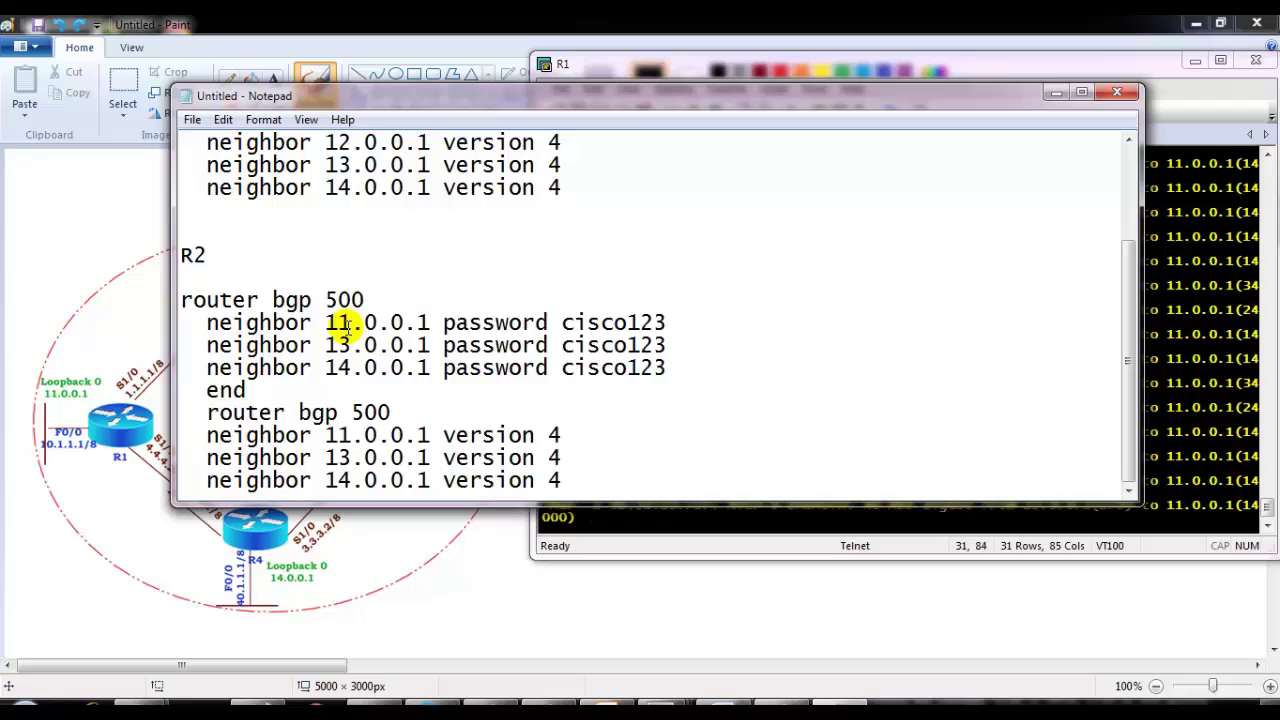
{"action": "key", "text": "shift+End"}
{"action": "key", "text": "Delete"}
{"action": "key", "text": "shift+End"}
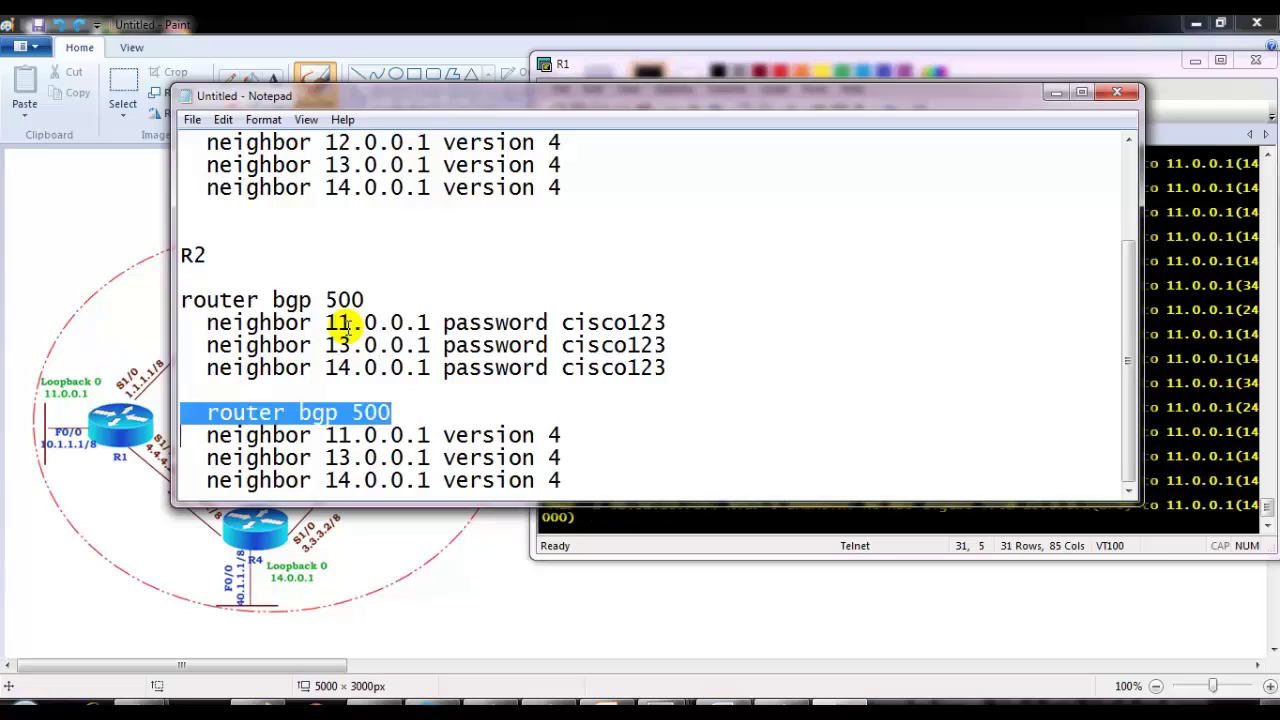
{"action": "key", "text": "Delete"}
{"action": "key", "text": "Delete"}
{"action": "key", "text": "Down"}
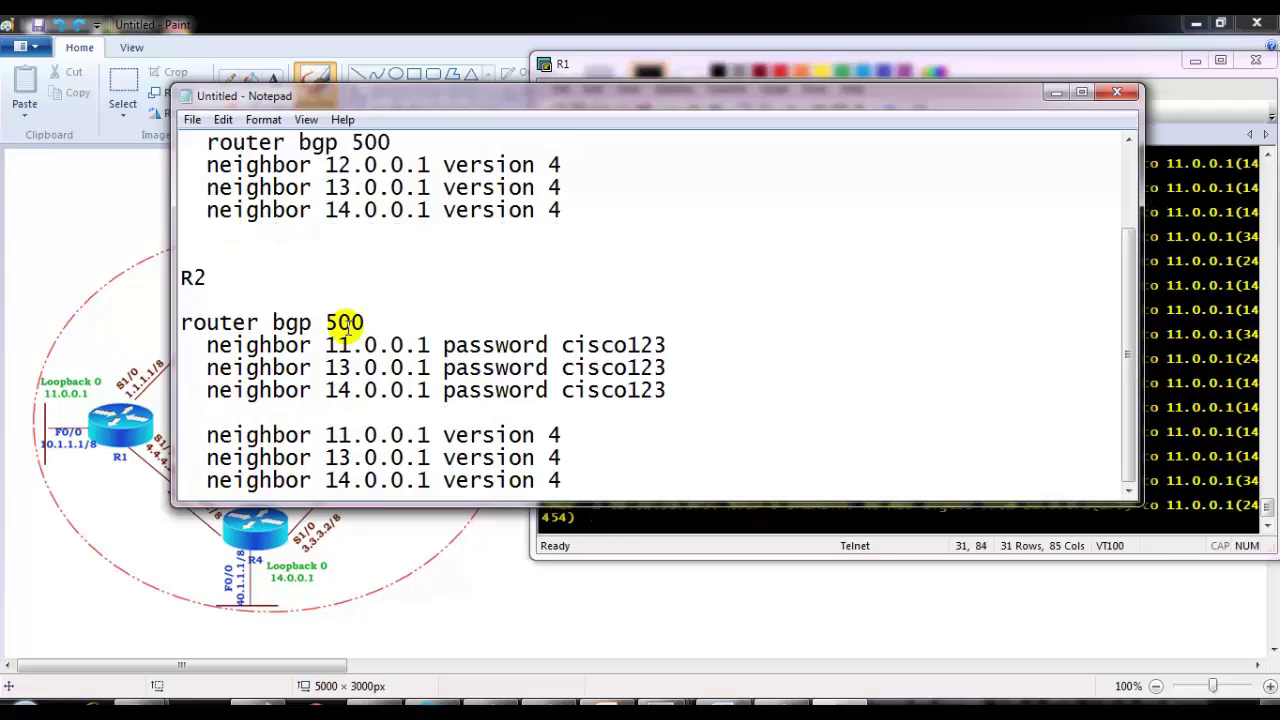
Step: Add an R3 heading after the R2 block and paste the BGP commands under it
{"action": "left_click", "coordinate": [657, 466]}
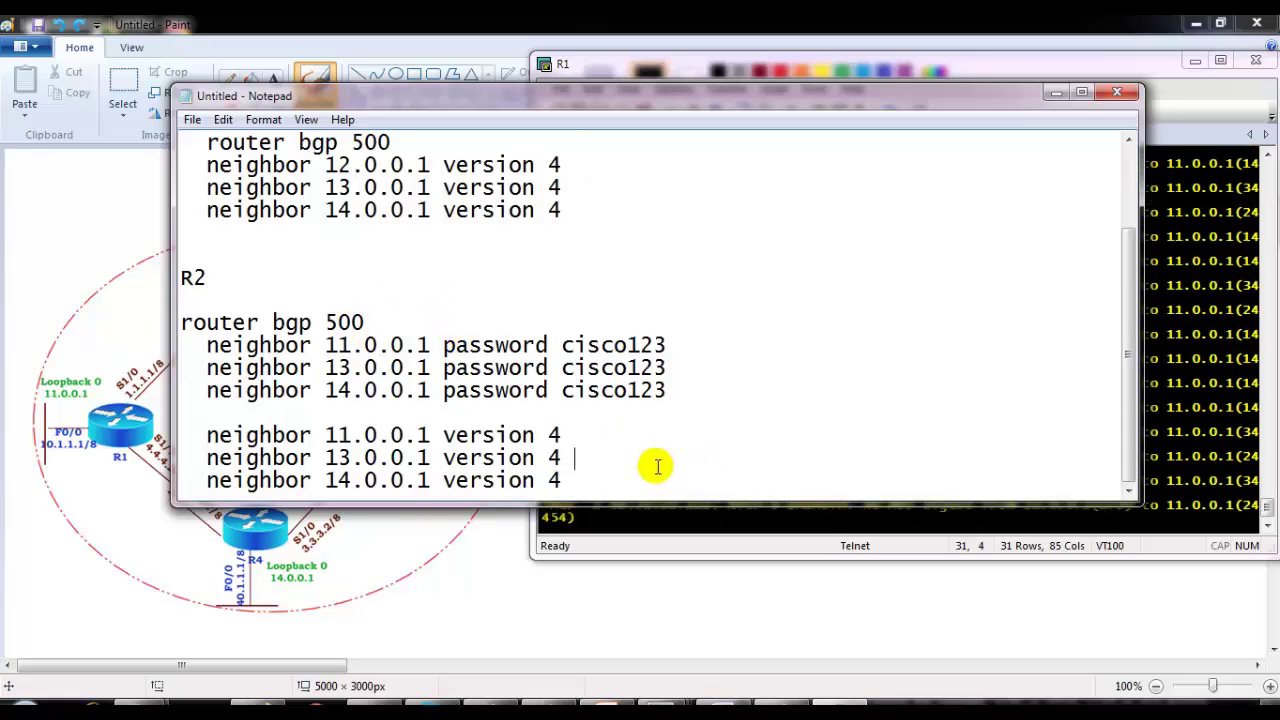
{"action": "key", "text": "Return"}
{"action": "key", "text": "Return"}
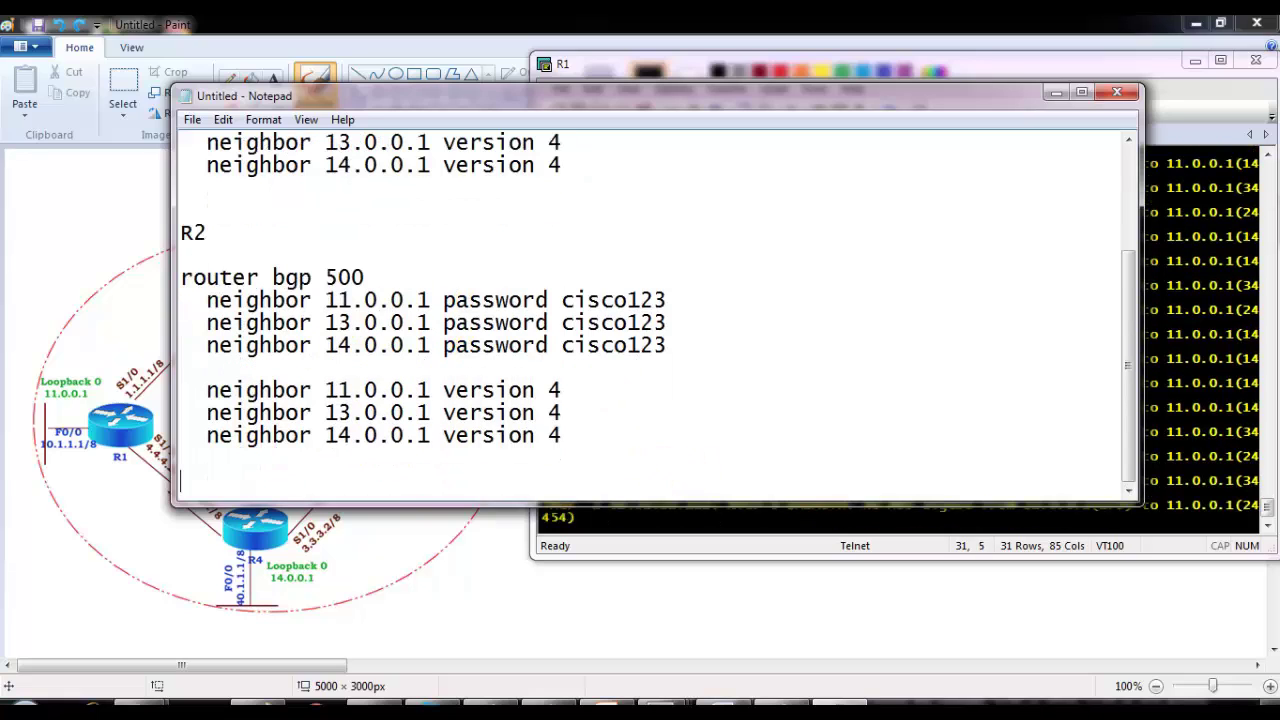
{"action": "type", "text": "R3"}
{"action": "key", "text": "ctrl+v"}
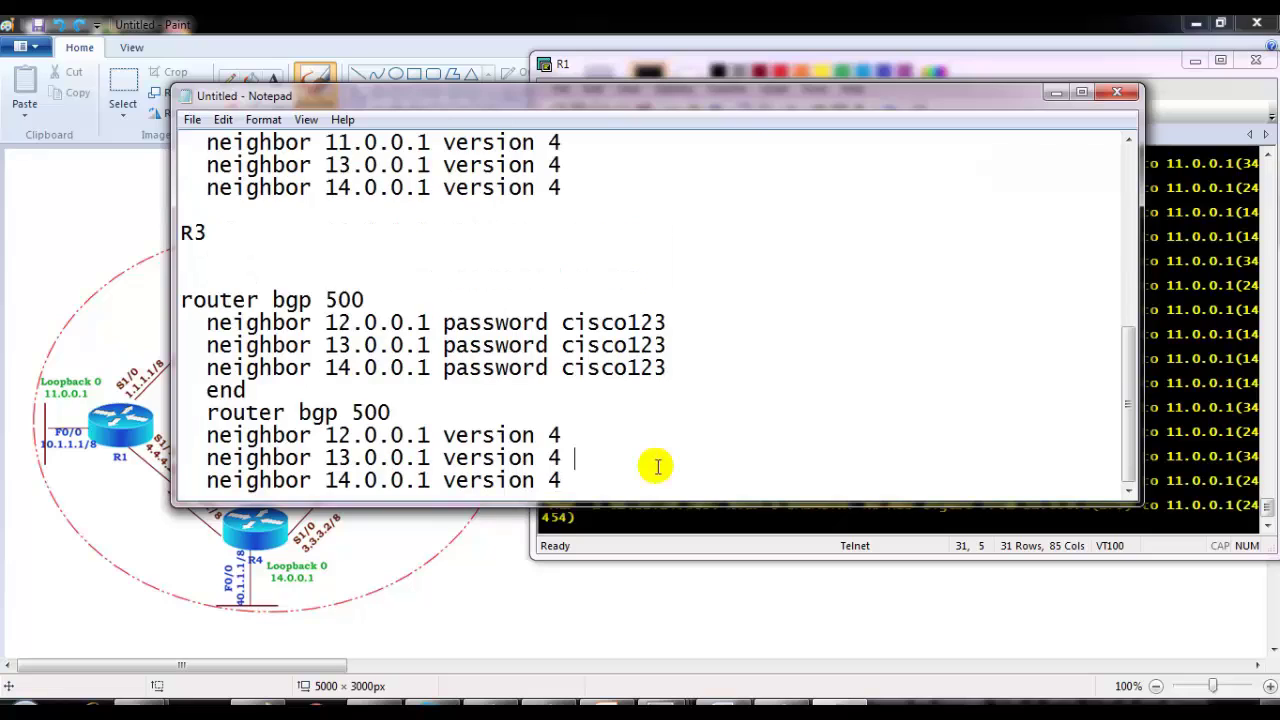
Step: Change R3's neighbor 13.0.0.1 to 11.0.0.1 and remove the extra end and router bgp 500 lines
{"action": "left_click", "coordinate": [362, 346]}
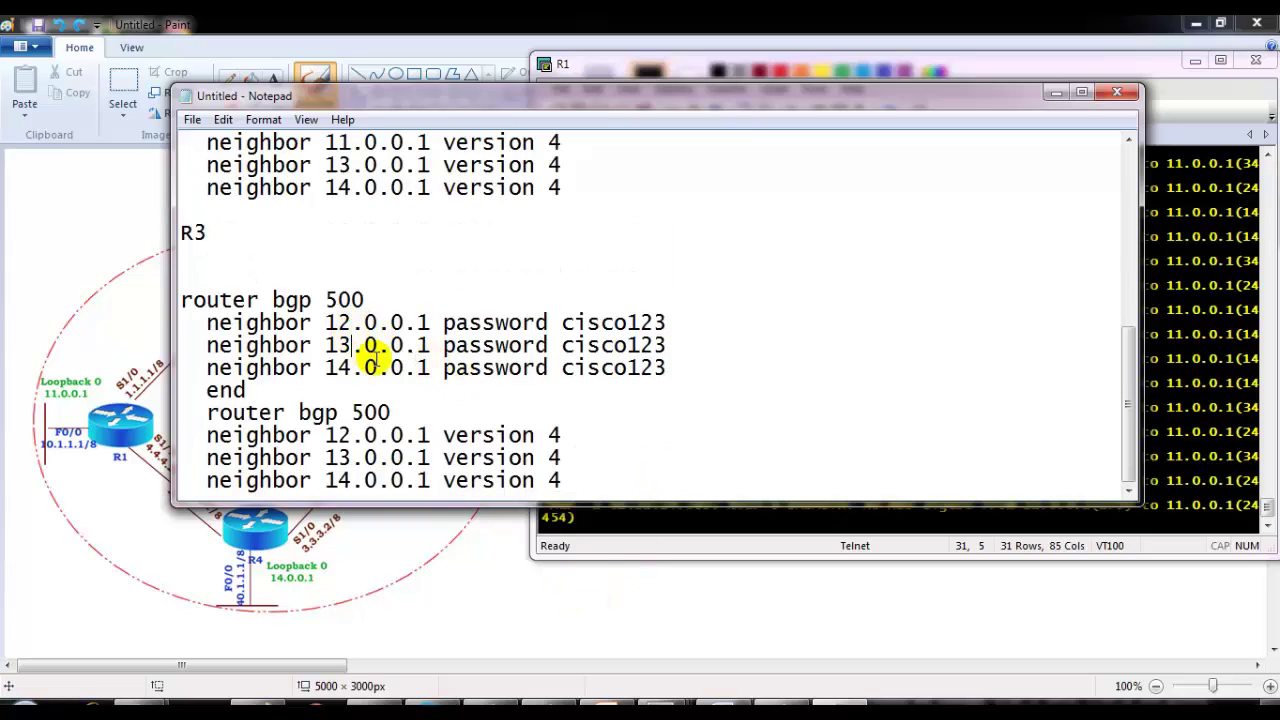
{"action": "key", "text": "BackSpace"}
{"action": "type", "text": "1"}
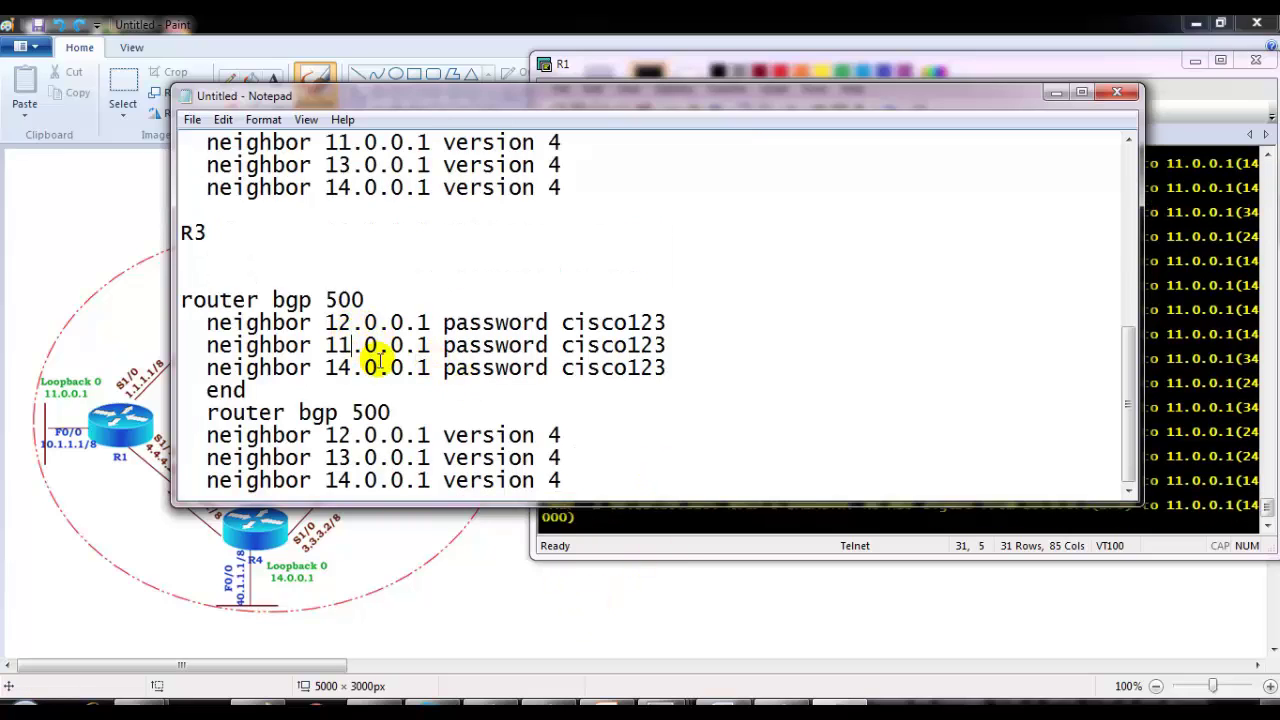
{"action": "left_click_drag", "start_coordinate": [194, 391], "coordinate": [418, 411]}
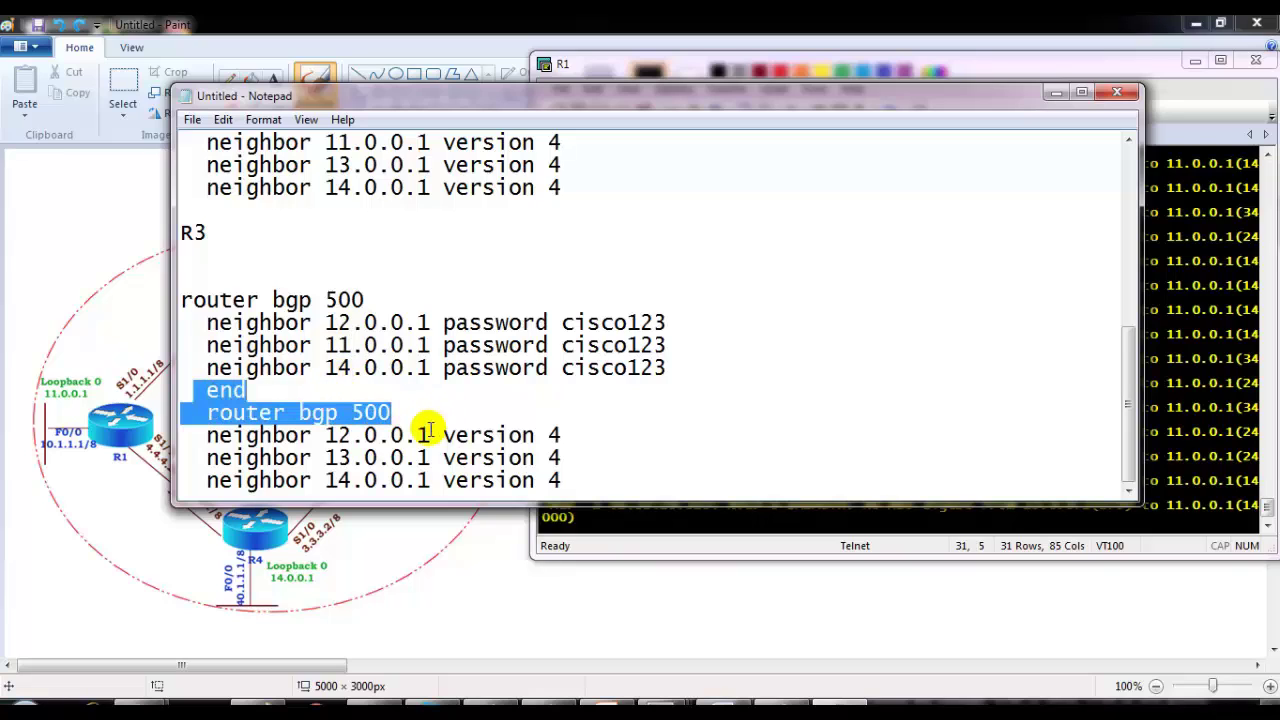
{"action": "key", "text": "Delete"}
{"action": "left_click", "coordinate": [350, 457]}
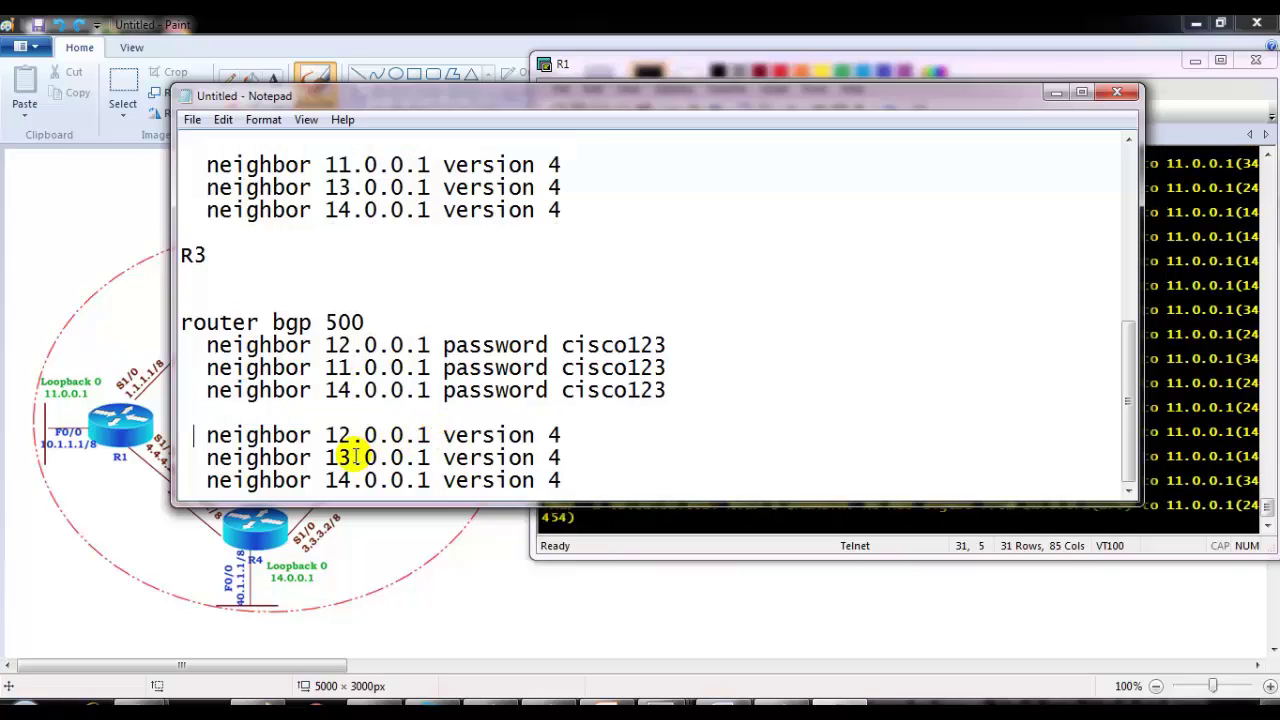
{"action": "key", "text": "BackSpace"}
{"action": "type", "text": "1"}
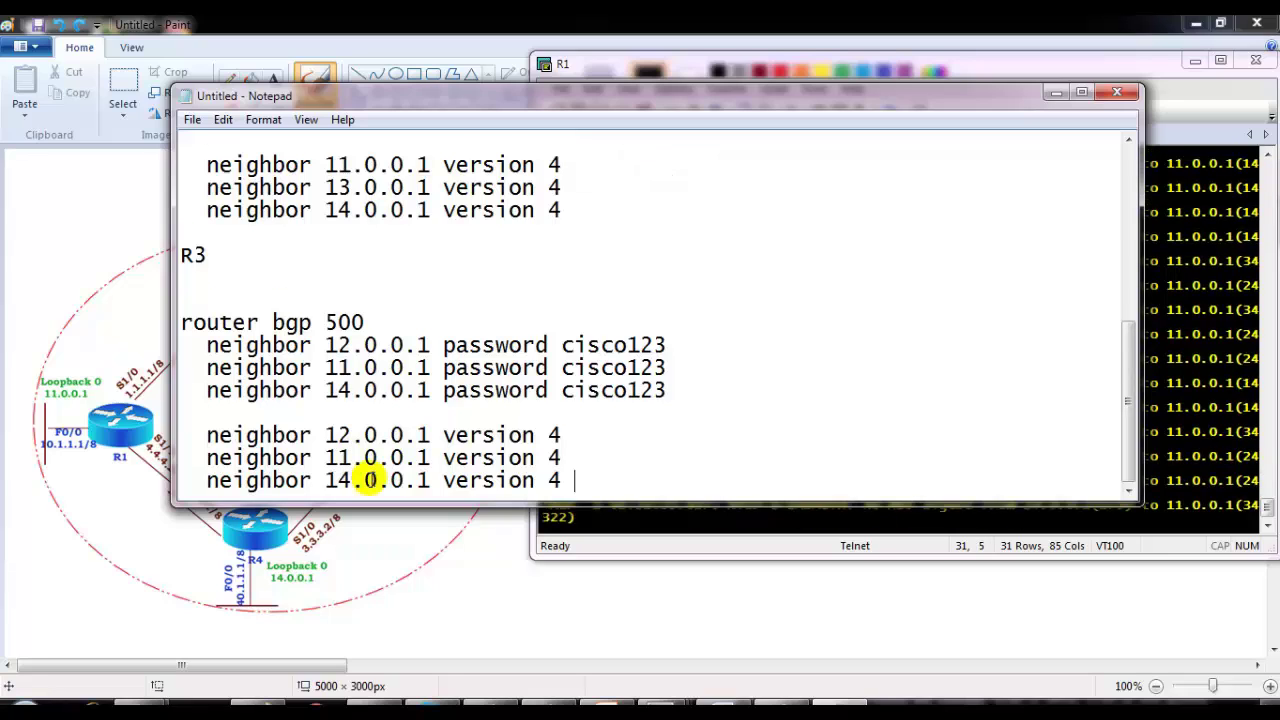
Step: Add an R4 heading below R3 and paste a copy of the BGP block under it
{"action": "key", "text": "Return"}
{"action": "key", "text": "Return"}
{"action": "type", "text": "R4"}
{"action": "key", "text": "Return"}
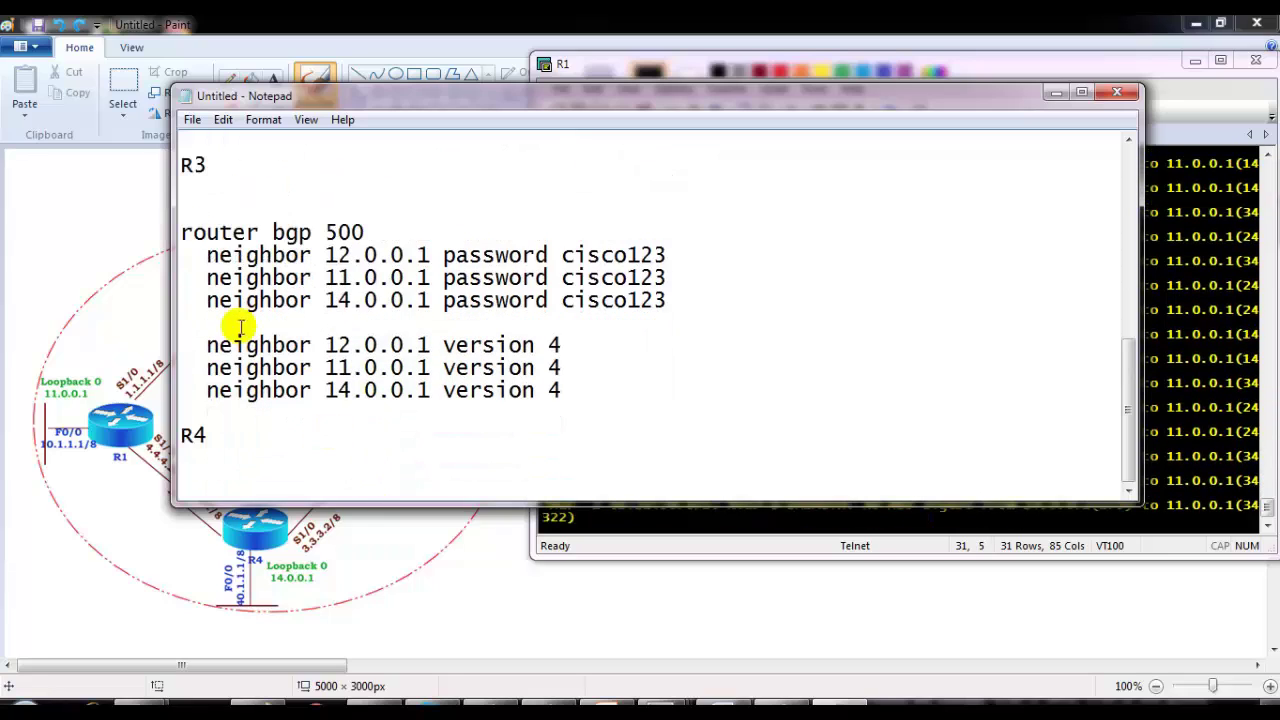
{"action": "left_click_drag", "start_coordinate": [240, 210], "coordinate": [618, 411]}
{"action": "key", "text": "ctrl+c"}
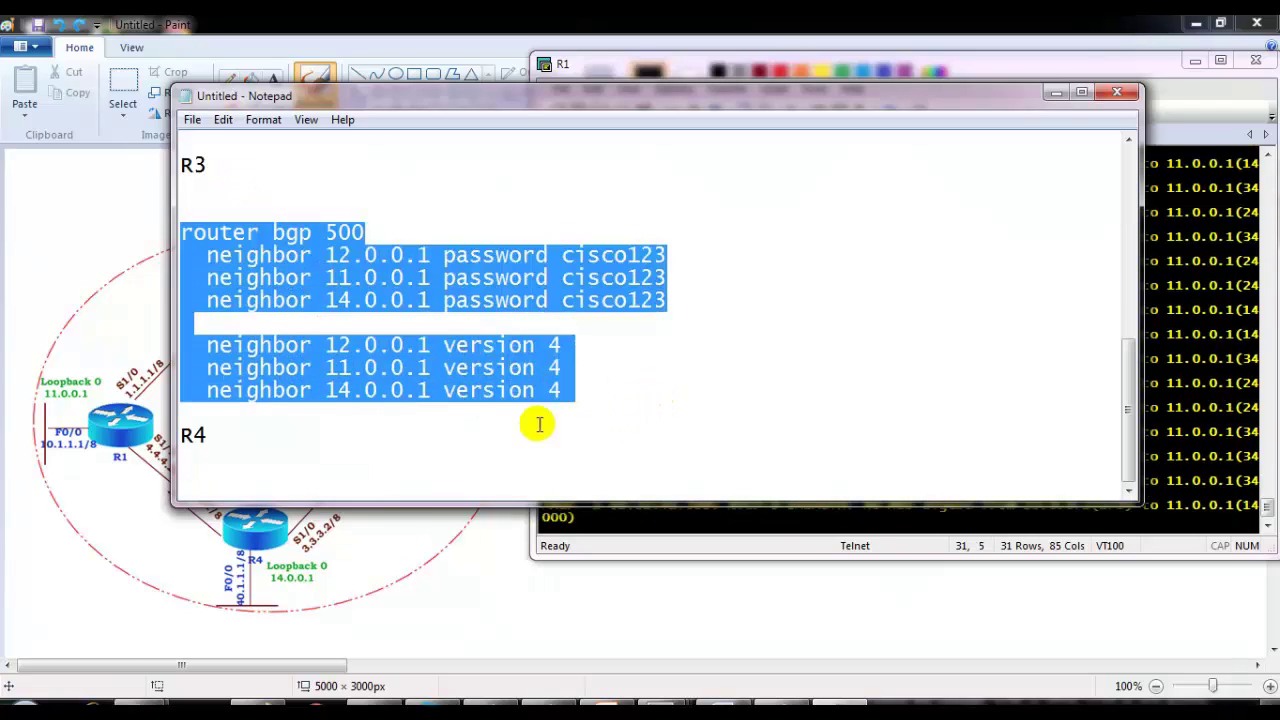
{"action": "left_click", "coordinate": [385, 458]}
{"action": "key", "text": "ctrl+v"}
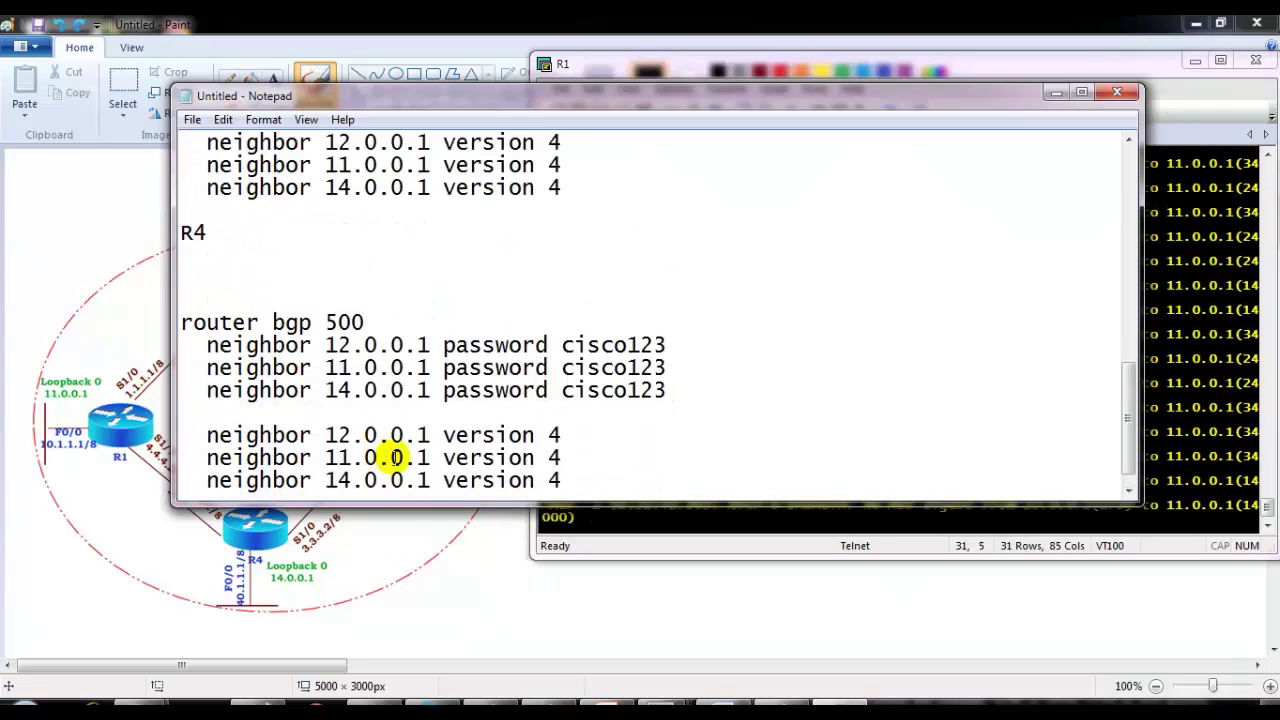
Step: Change R4's 14.0.0.1 neighbor to 13.0.0.1 in the password and version lines
{"action": "key", "text": "BackSpace"}
{"action": "type", "text": "1"}
{"action": "key", "text": "BackSpace"}
{"action": "type", "text": "2"}
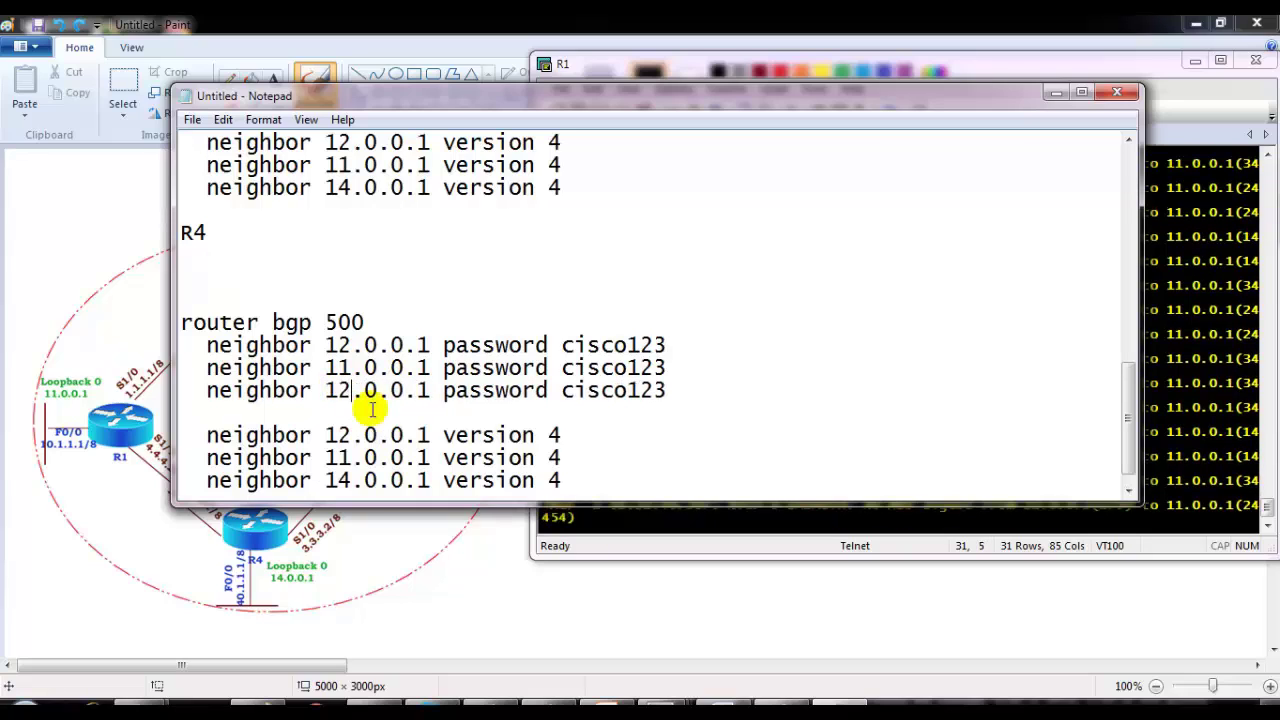
{"action": "key", "text": "BackSpace"}
{"action": "type", "text": "3"}
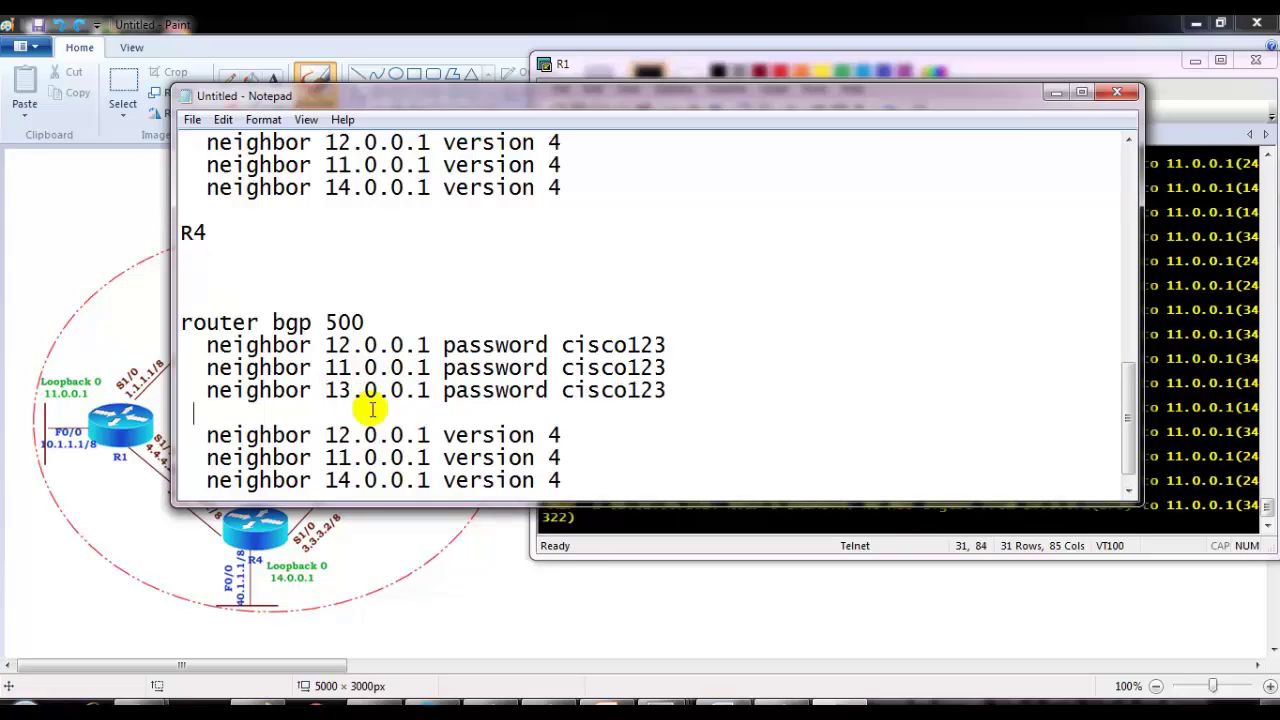
{"action": "left_click", "coordinate": [365, 488]}
{"action": "key", "text": "BackSpace"}
{"action": "type", "text": "3"}
{"action": "scroll", "coordinate": [370, 342], "scroll_direction": "up", "scroll_amount": 5}
{"action": "left_click_drag", "start_coordinate": [700, 107], "coordinate": [501, 119]}
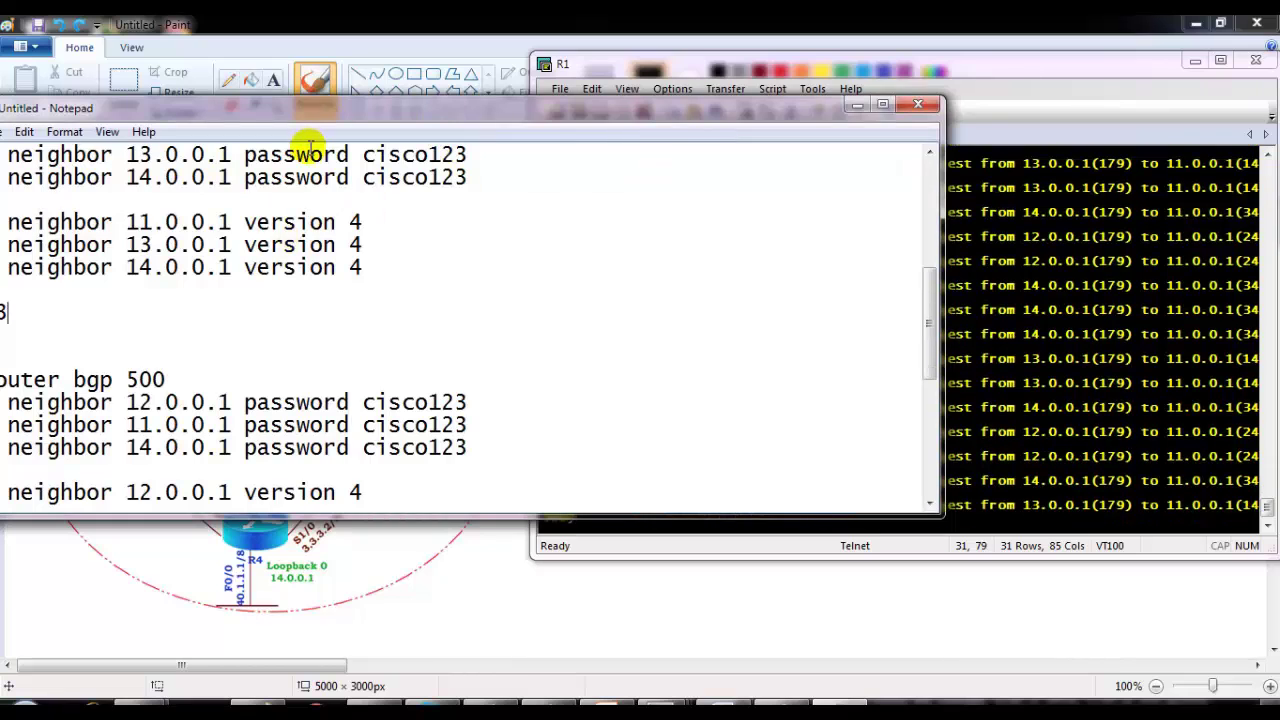
{"action": "left_click_drag", "start_coordinate": [314, 114], "coordinate": [410, 102]}
{"action": "scroll", "coordinate": [285, 280], "scroll_direction": "up", "scroll_amount": 3}
{"action": "scroll", "coordinate": [297, 293], "scroll_direction": "up", "scroll_amount": 2}
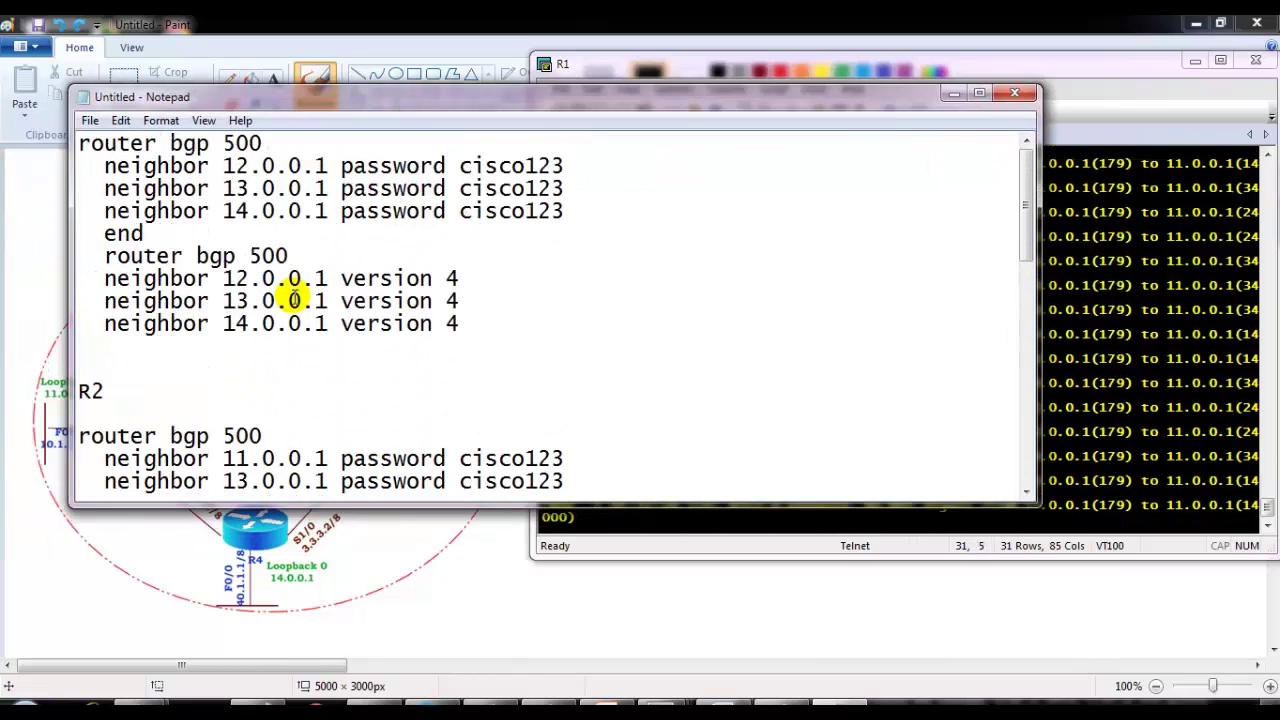
{"action": "left_click_drag", "start_coordinate": [294, 303], "coordinate": [517, 277]}
{"action": "left_click", "coordinate": [381, 281]}
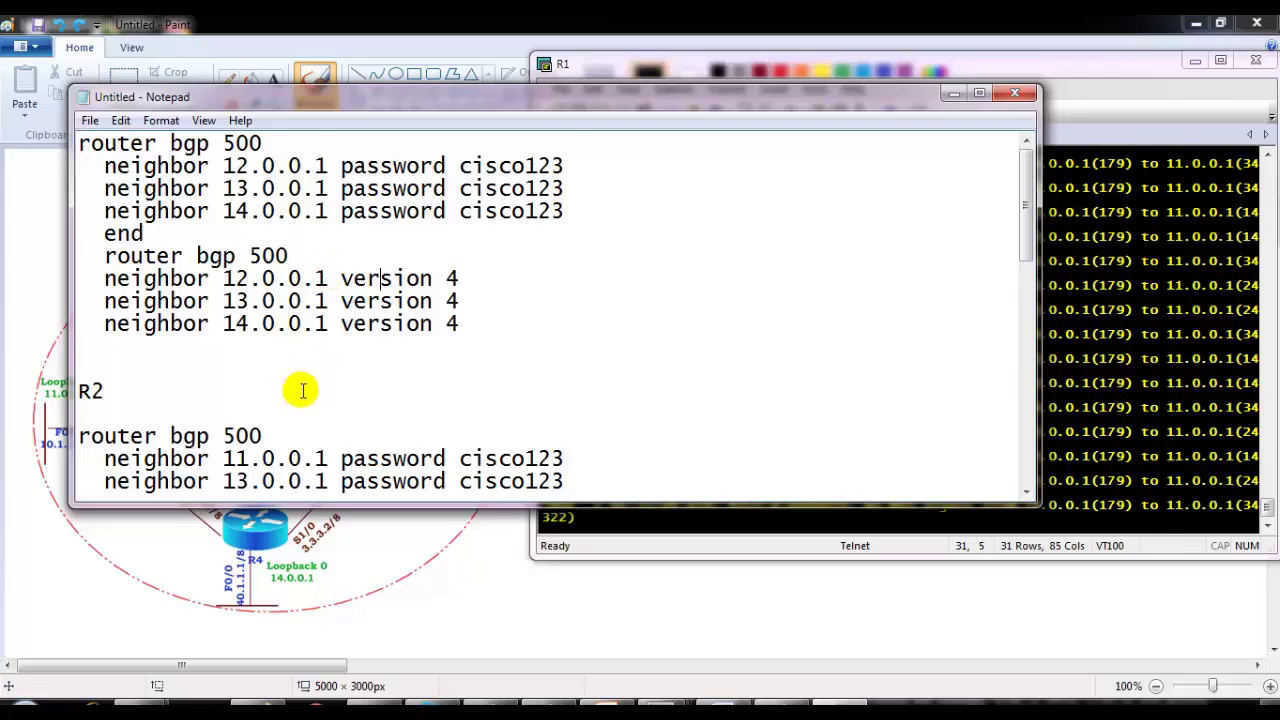
{"action": "scroll", "coordinate": [300, 385], "scroll_direction": "down", "scroll_amount": 5}
{"action": "left_click_drag", "start_coordinate": [79, 368], "coordinate": [315, 463]}
{"action": "scroll", "coordinate": [300, 420], "scroll_direction": "up", "scroll_amount": 5}
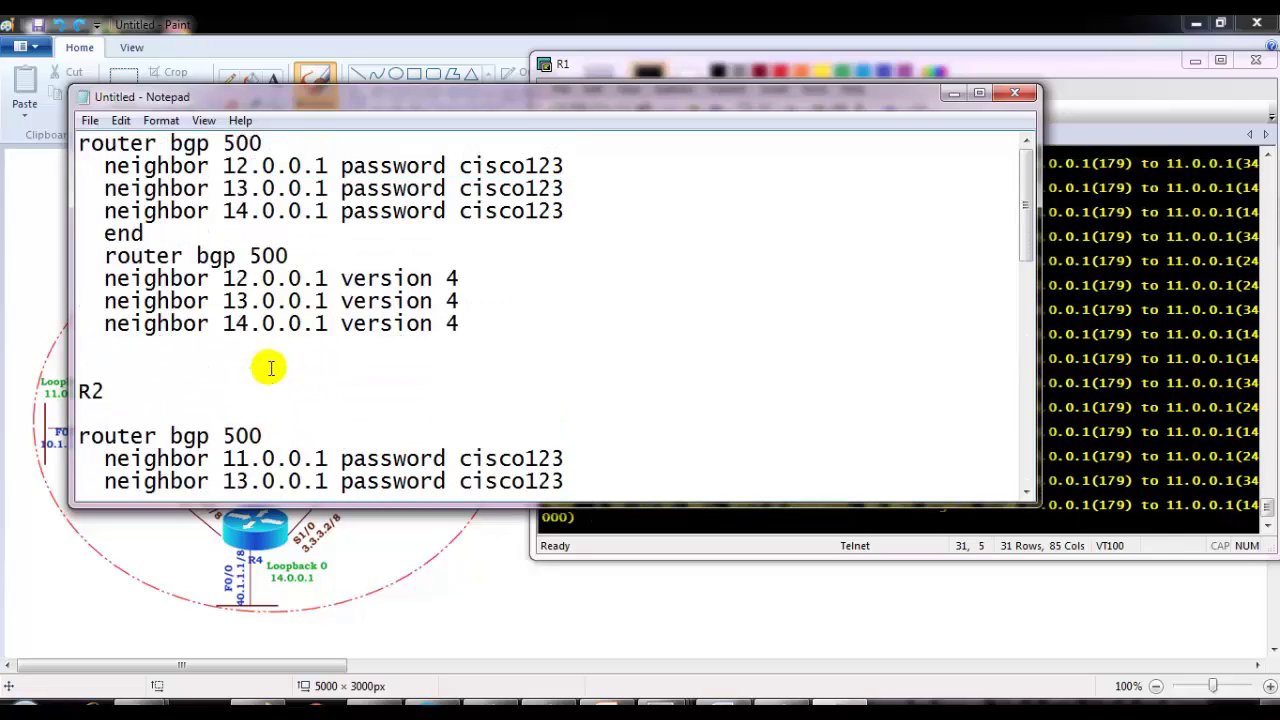
{"action": "scroll", "coordinate": [243, 285], "scroll_direction": "down", "scroll_amount": 1}
{"action": "scroll", "coordinate": [245, 284], "scroll_direction": "up", "scroll_amount": 1}
{"action": "scroll", "coordinate": [245, 284], "scroll_direction": "down", "scroll_amount": 2}
Step: Copy R2's BGP block from Notepad and paste it into R2's configuration prompt
{"action": "scroll", "coordinate": [245, 284], "scroll_direction": "down", "scroll_amount": 1}
{"action": "left_click_drag", "start_coordinate": [217, 208], "coordinate": [497, 408]}
{"action": "key", "text": "super+c"}
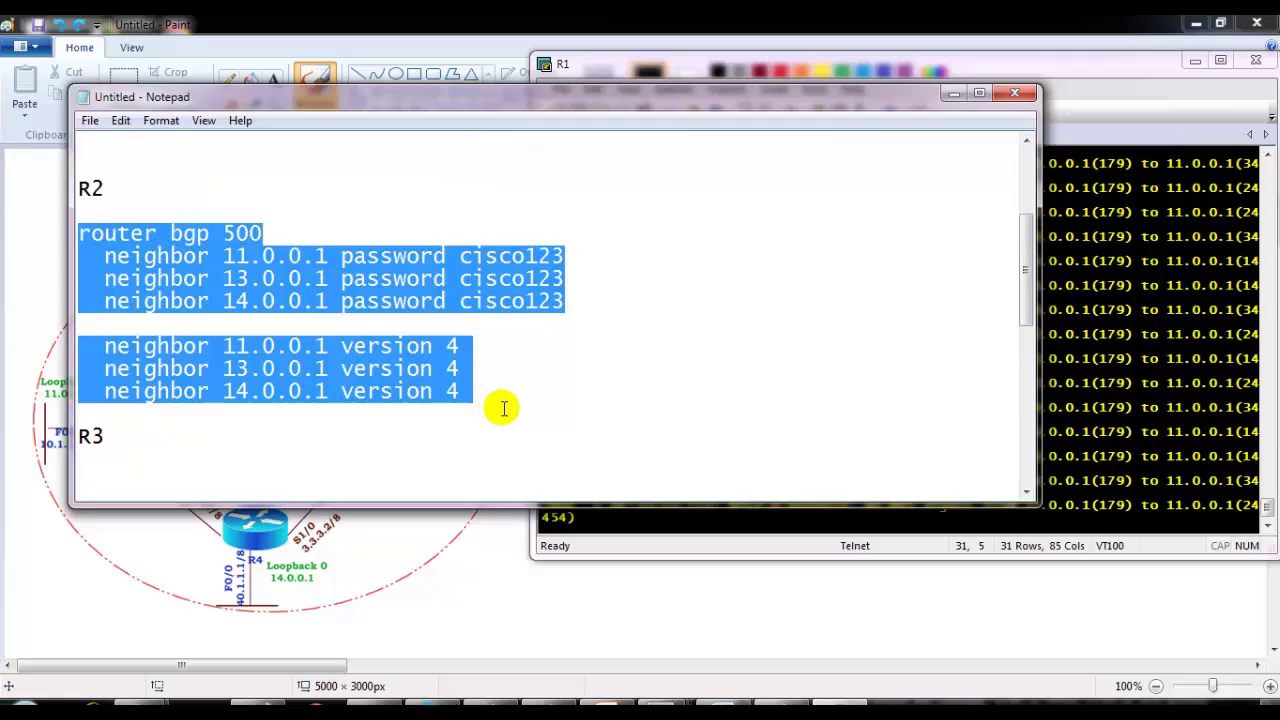
{"action": "left_click", "coordinate": [1119, 236]}
{"action": "left_click", "coordinate": [612, 136]}
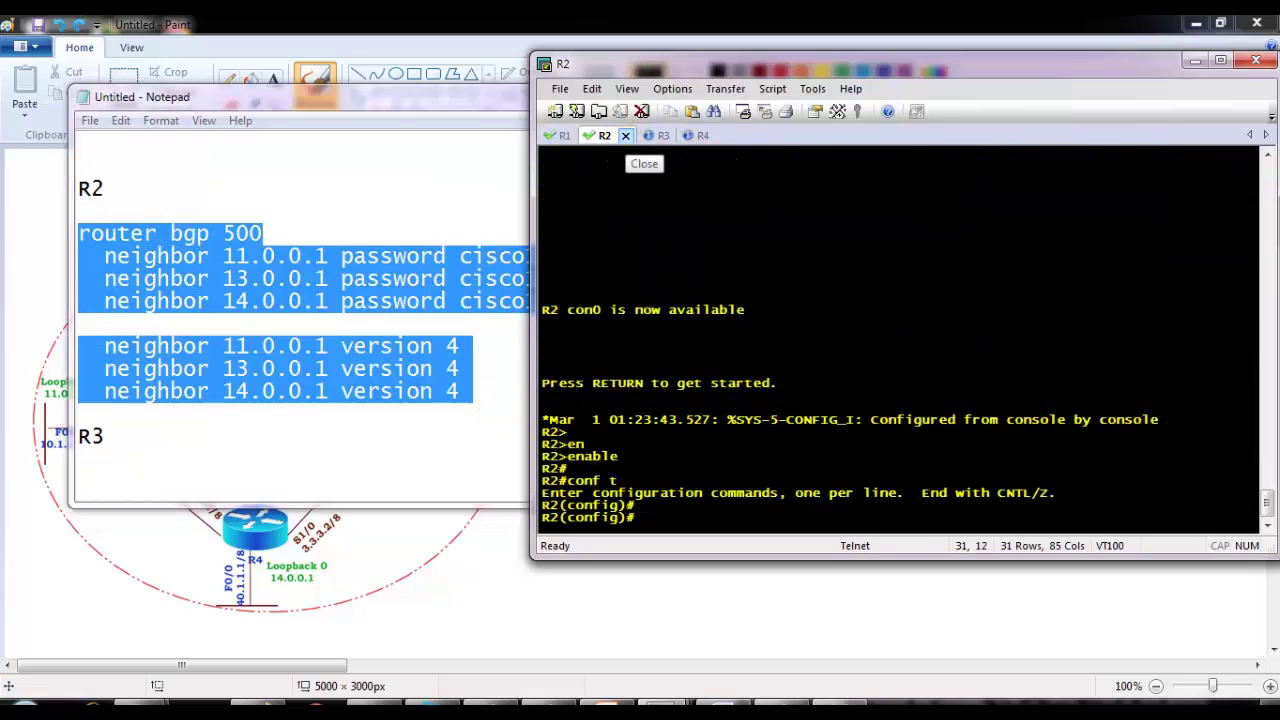
{"action": "key", "text": "Return"}
{"action": "key", "text": "Return"}
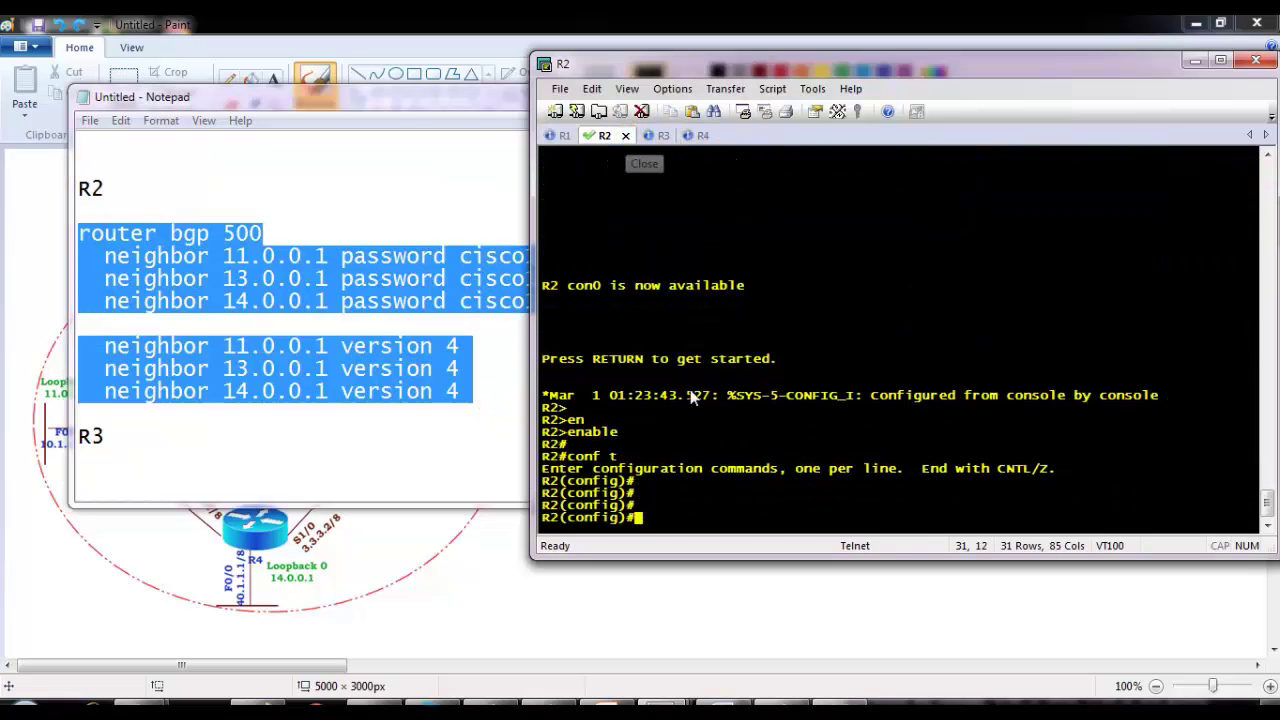
{"action": "right_click", "coordinate": [709, 391]}
Step: Select and copy the complete R3 BGP block in Notepad
{"action": "left_click", "coordinate": [398, 330]}
{"action": "scroll", "coordinate": [343, 323], "scroll_direction": "down", "scroll_amount": 3}
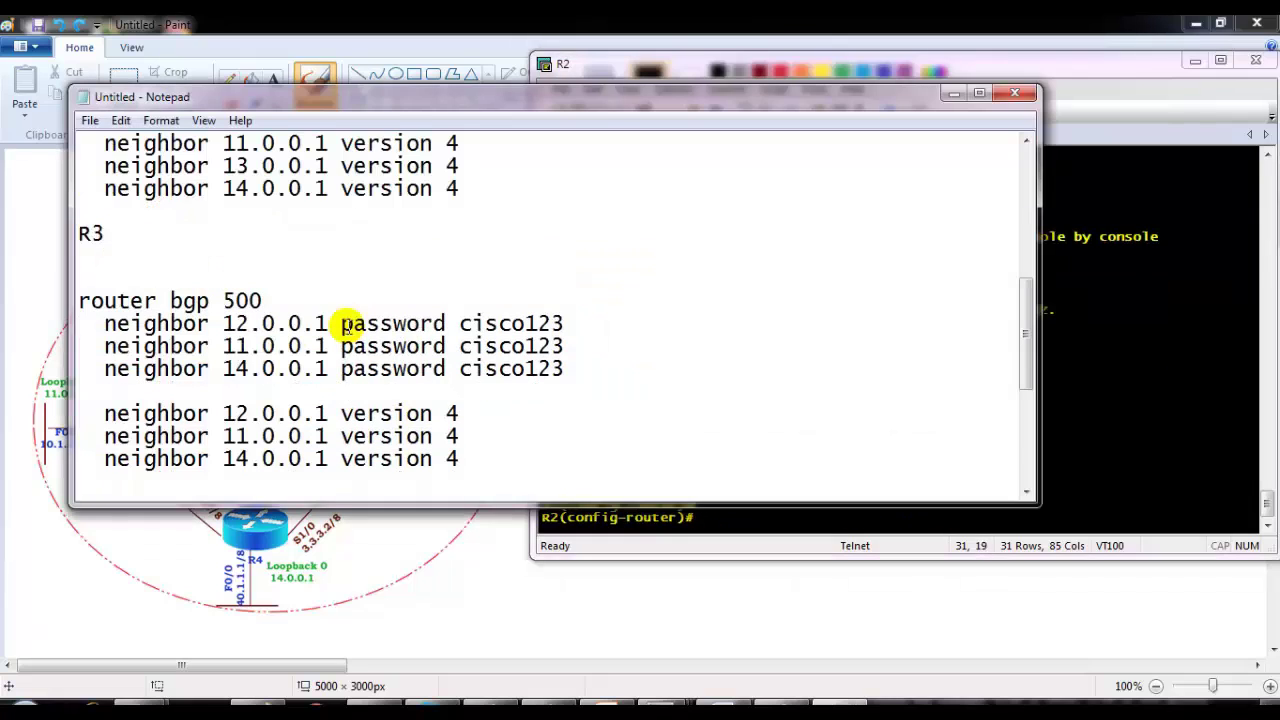
{"action": "left_click_drag", "start_coordinate": [78, 300], "coordinate": [440, 463]}
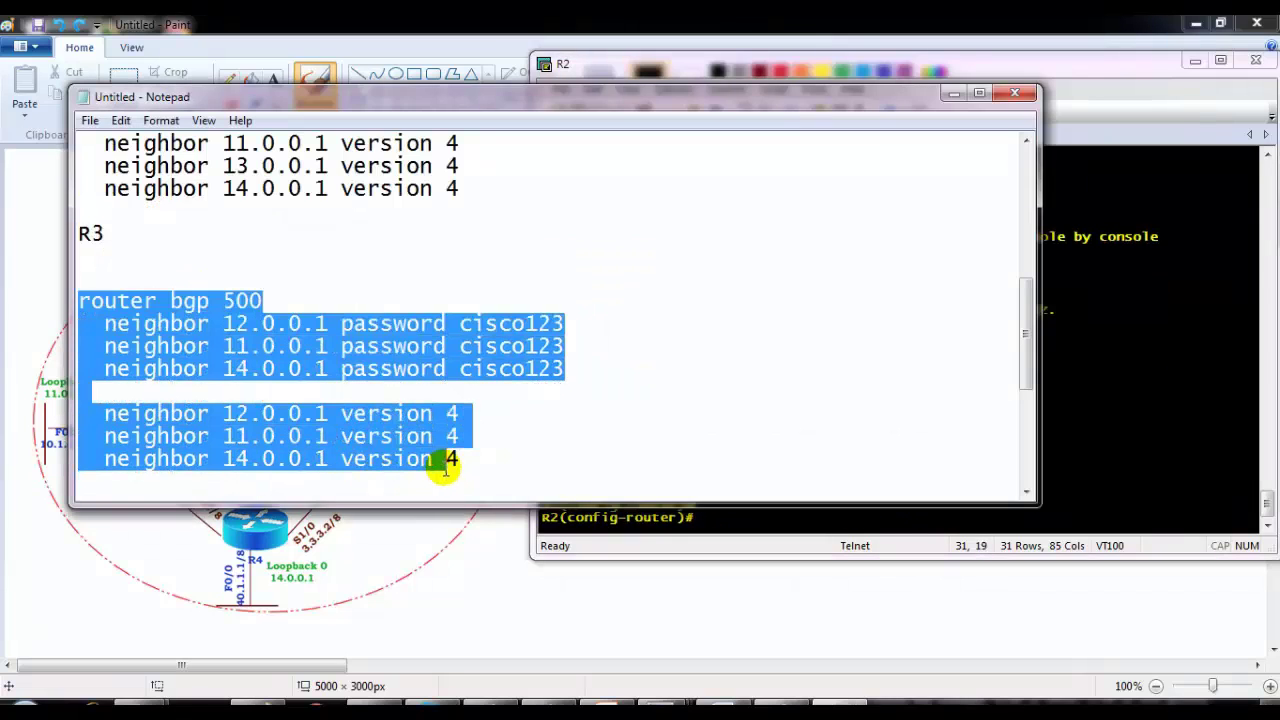
{"action": "left_click", "coordinate": [440, 463]}
{"action": "left_click_drag", "start_coordinate": [211, 249], "coordinate": [494, 163]}
{"action": "key", "text": "super+c"}
Step: Enter configuration mode on R3 and paste its BGP password and version 4 block
{"action": "left_click", "coordinate": [615, 72]}
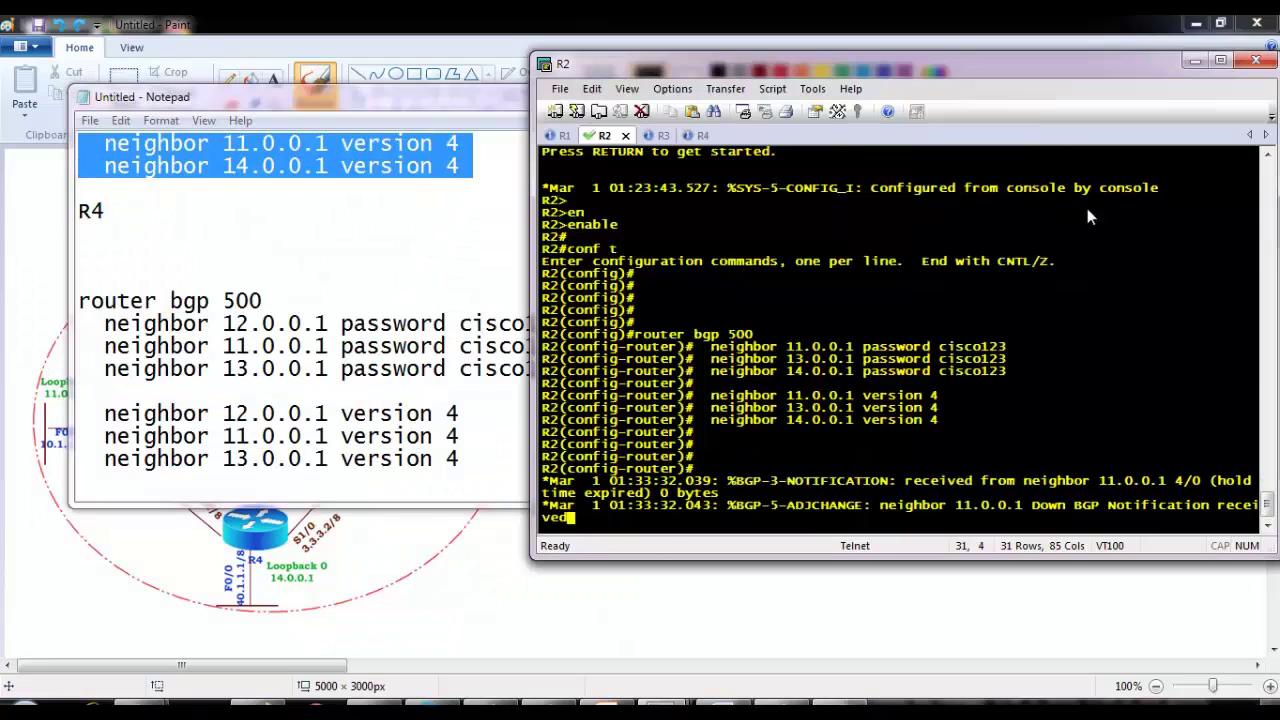
{"action": "left_click", "coordinate": [659, 135]}
{"action": "key", "text": "Return"}
{"action": "type", "text": "en"}
{"action": "key", "text": "Tab"}
{"action": "key", "text": "Return"}
{"action": "type", "text": "conf t"}
{"action": "key", "text": "Return"}
{"action": "key", "text": "Return"}
{"action": "key", "text": "Return"}
{"action": "right_click", "coordinate": [764, 315]}
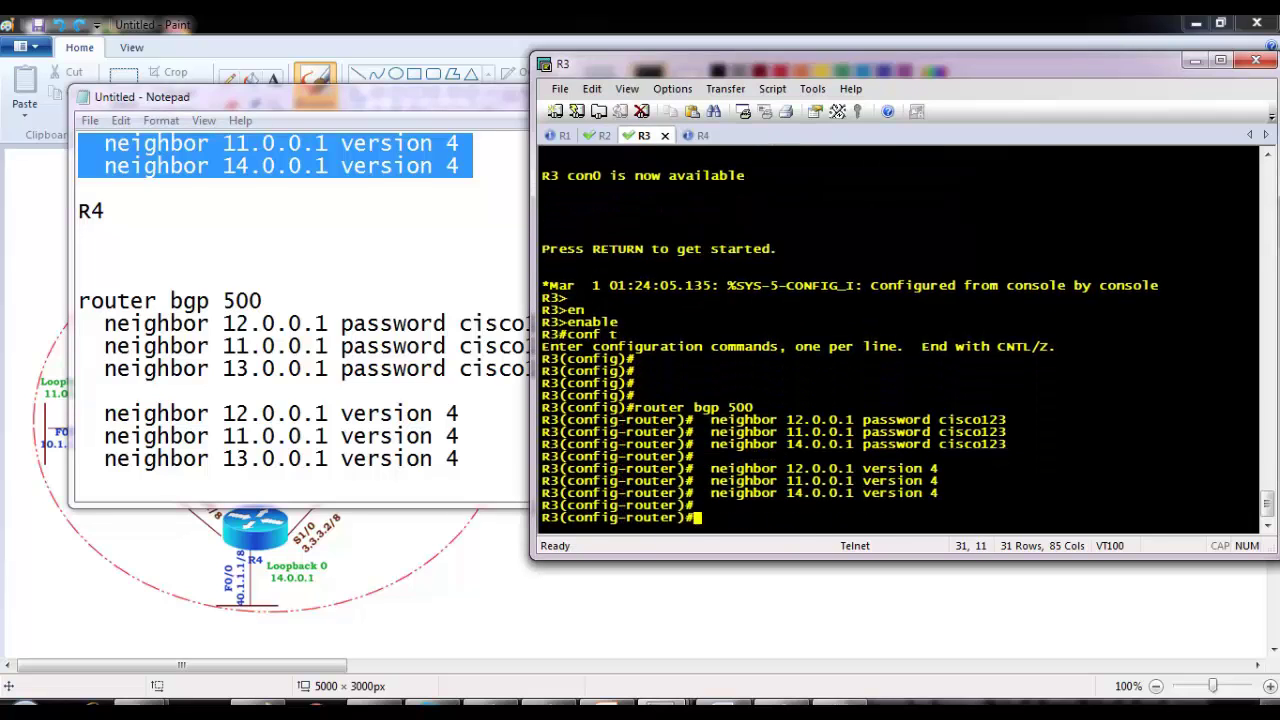
Step: Copy R4's BGP block, paste it into R4's configuration mode, and exit with end
{"action": "left_click", "coordinate": [524, 300]}
{"action": "left_click_drag", "start_coordinate": [212, 268], "coordinate": [434, 496]}
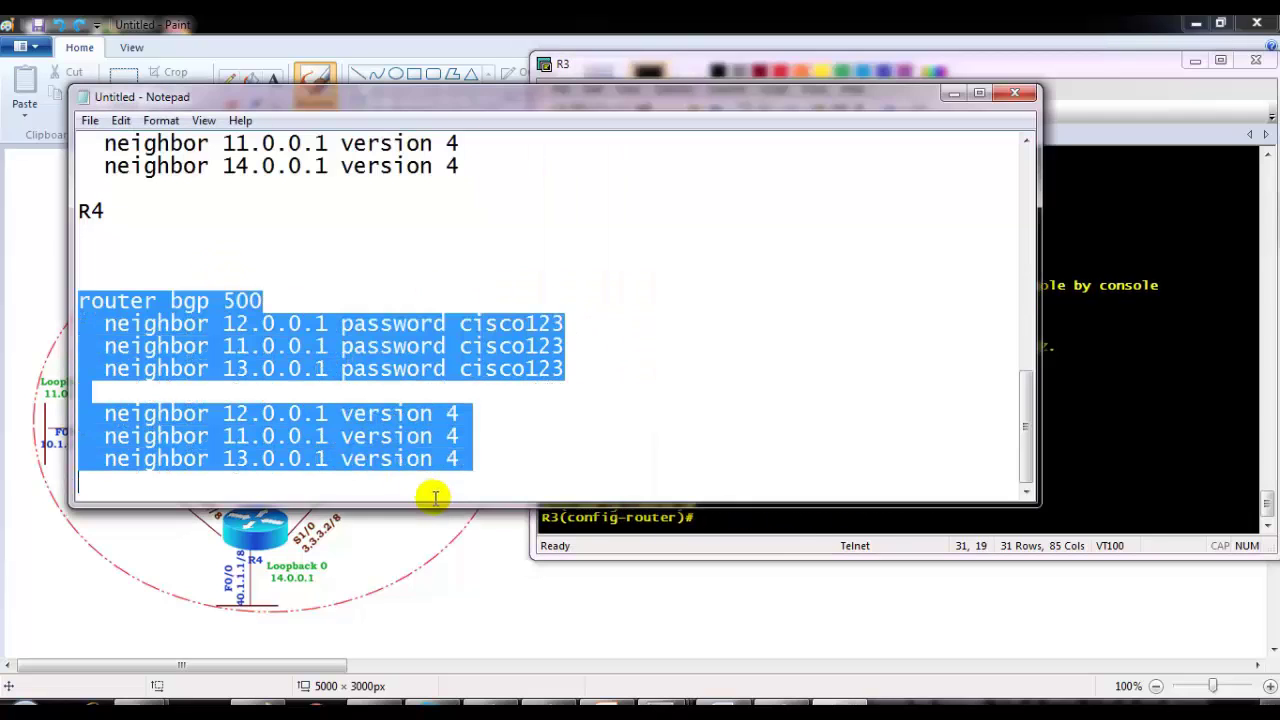
{"action": "left_click", "coordinate": [836, 207]}
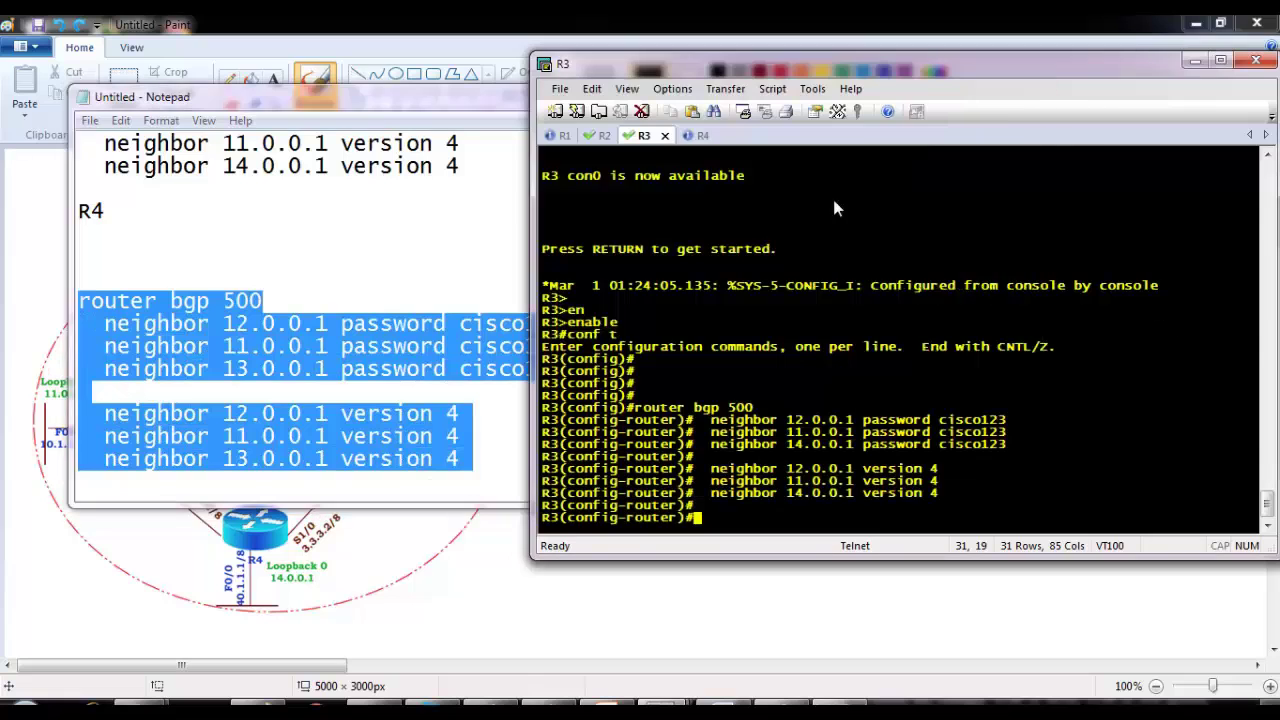
{"action": "left_click", "coordinate": [700, 136]}
{"action": "type", "text": "en enable  conf t"}
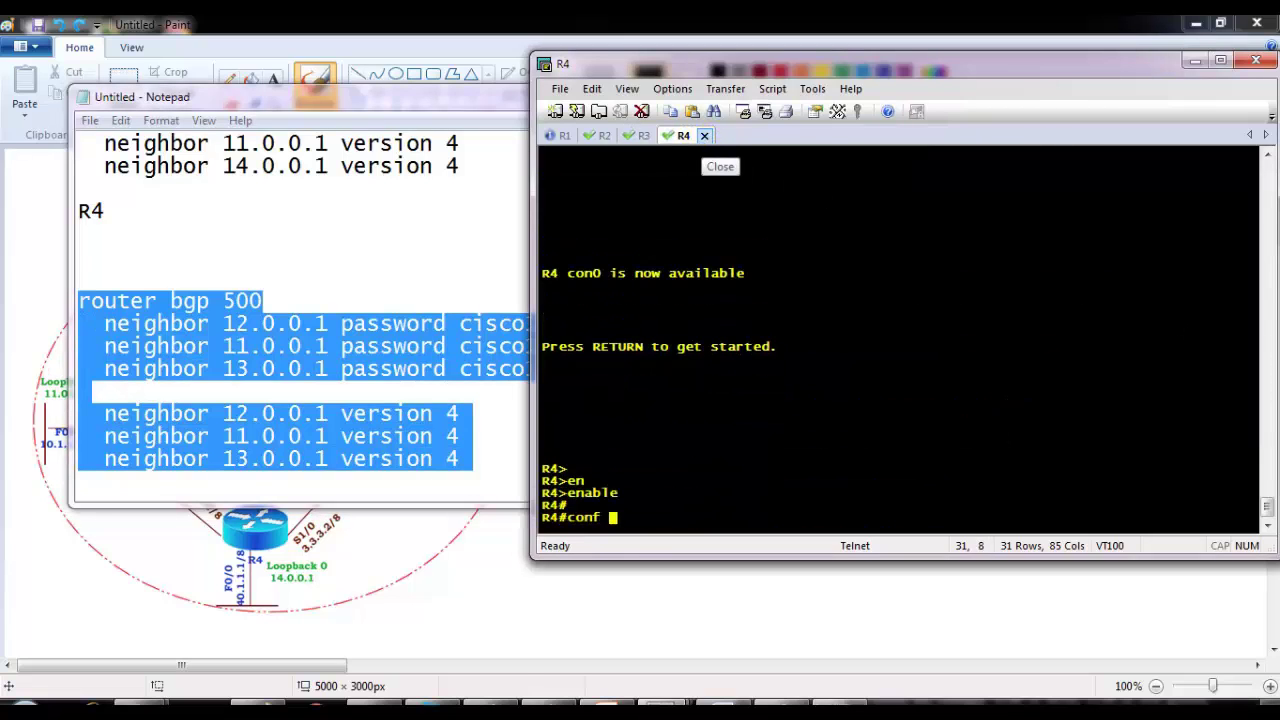
{"action": "right_click", "coordinate": [720, 304]}
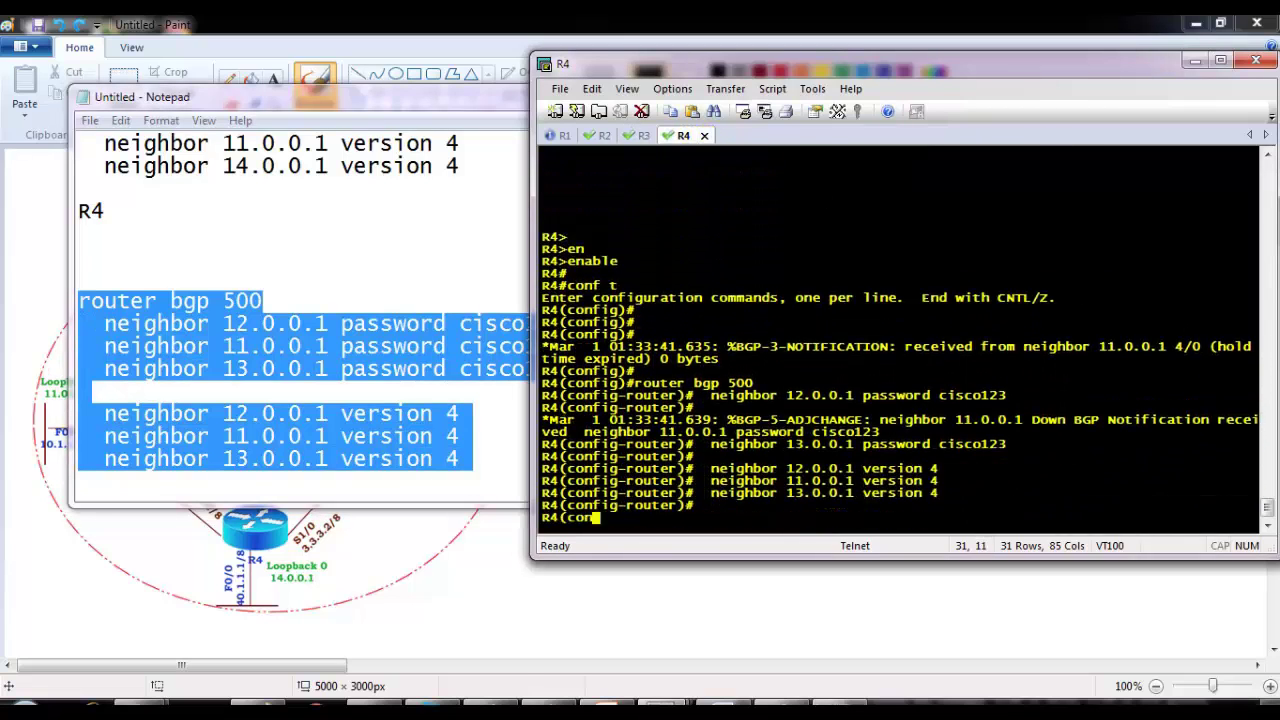
{"action": "type", "text": "end"}
{"action": "key", "text": "Return"}
{"action": "key", "text": "Return"}
{"action": "key", "text": "Return"}
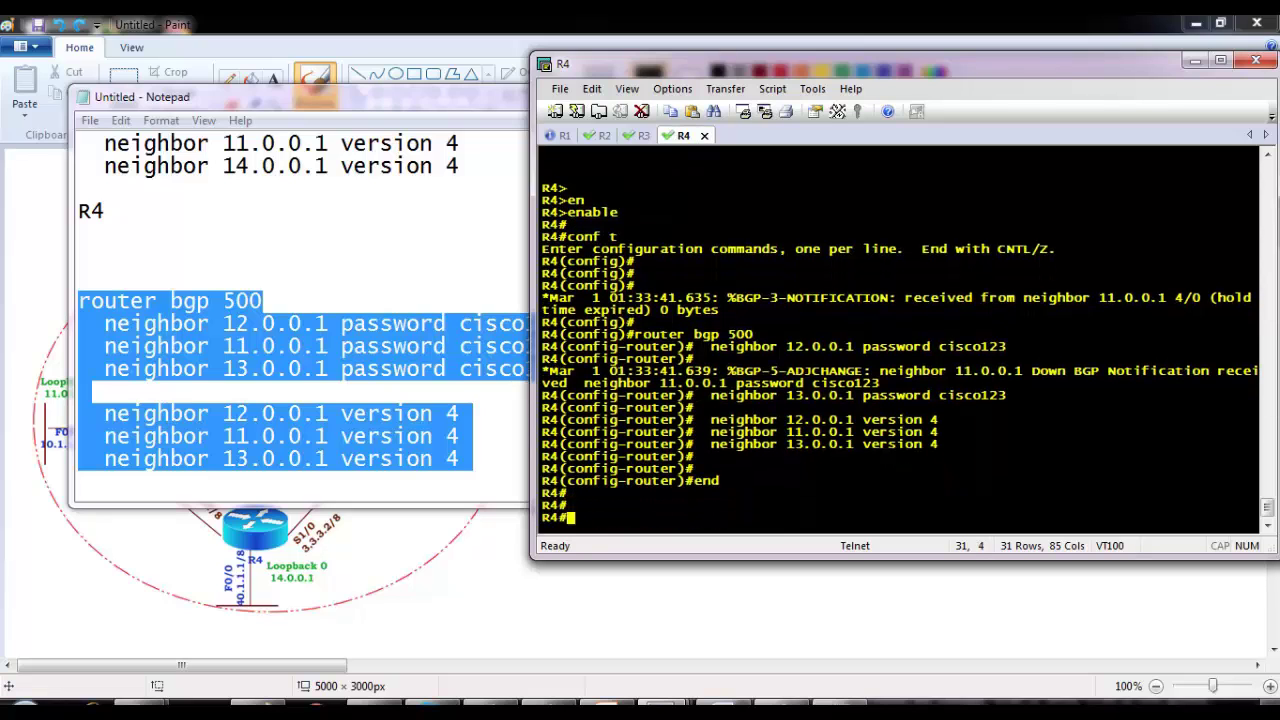
Step: Leave configuration mode on R1 and run 'sh ip bgp summary'
{"action": "left_click", "coordinate": [562, 135]}
{"action": "key", "text": "Return"}
{"action": "key", "text": "Return"}
{"action": "key", "text": "Return"}
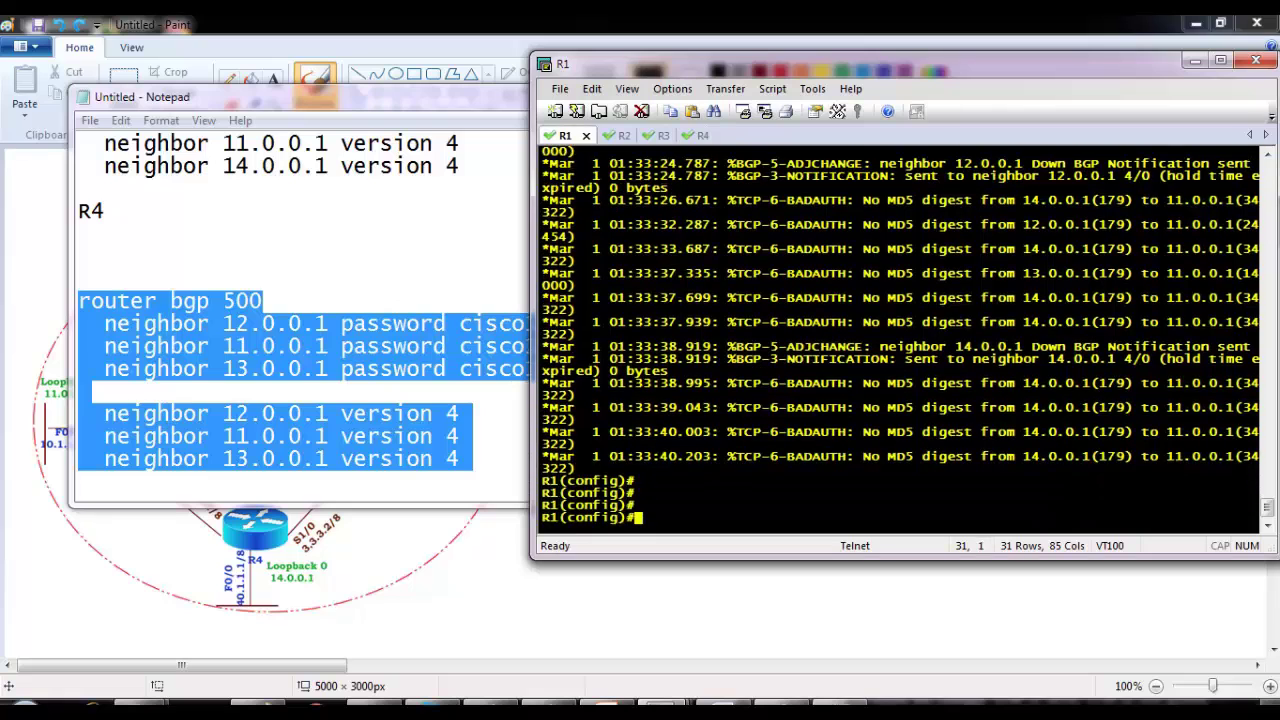
{"action": "type", "text": "nd"}
{"action": "key", "text": "Return"}
{"action": "key", "text": "Return"}
{"action": "key", "text": "Return"}
{"action": "type", "text": "end"}
{"action": "key", "text": "Return"}
{"action": "key", "text": "Return"}
{"action": "key", "text": "Return"}
{"action": "key", "text": "Return"}
{"action": "key", "text": "Return"}
{"action": "key", "text": "Return"}
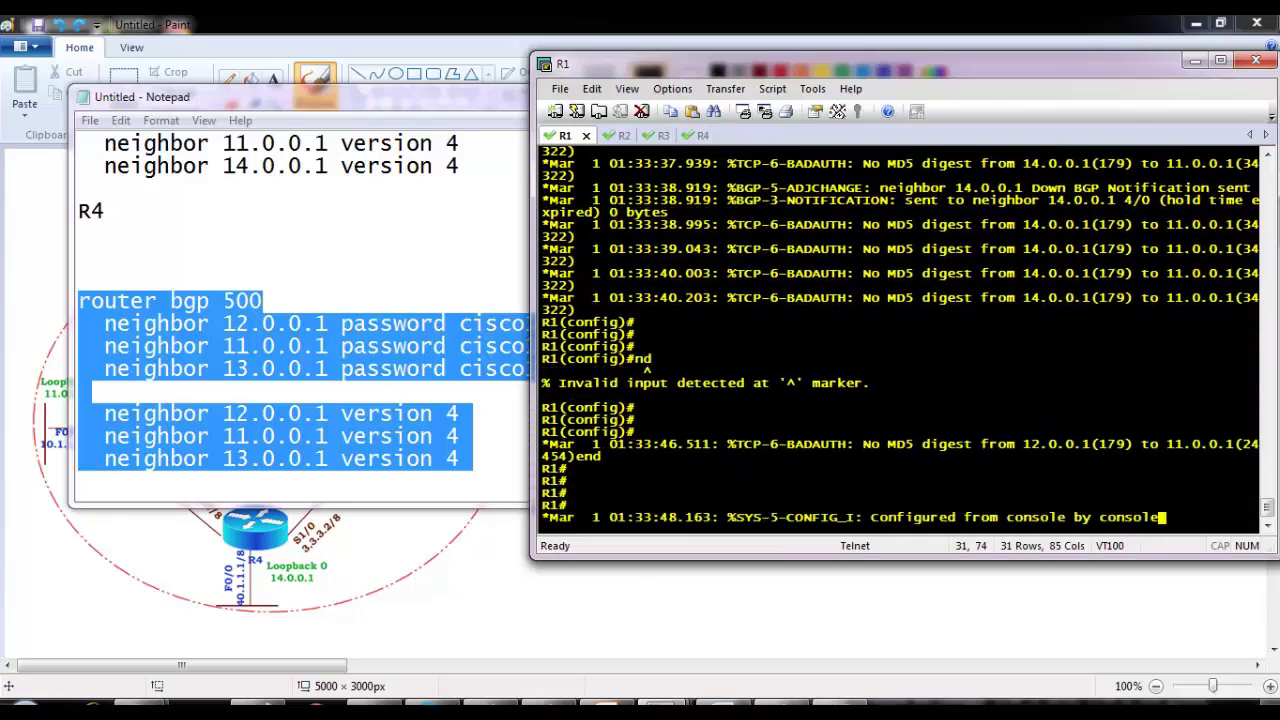
{"action": "type", "text": "sh ip bgp summary"}
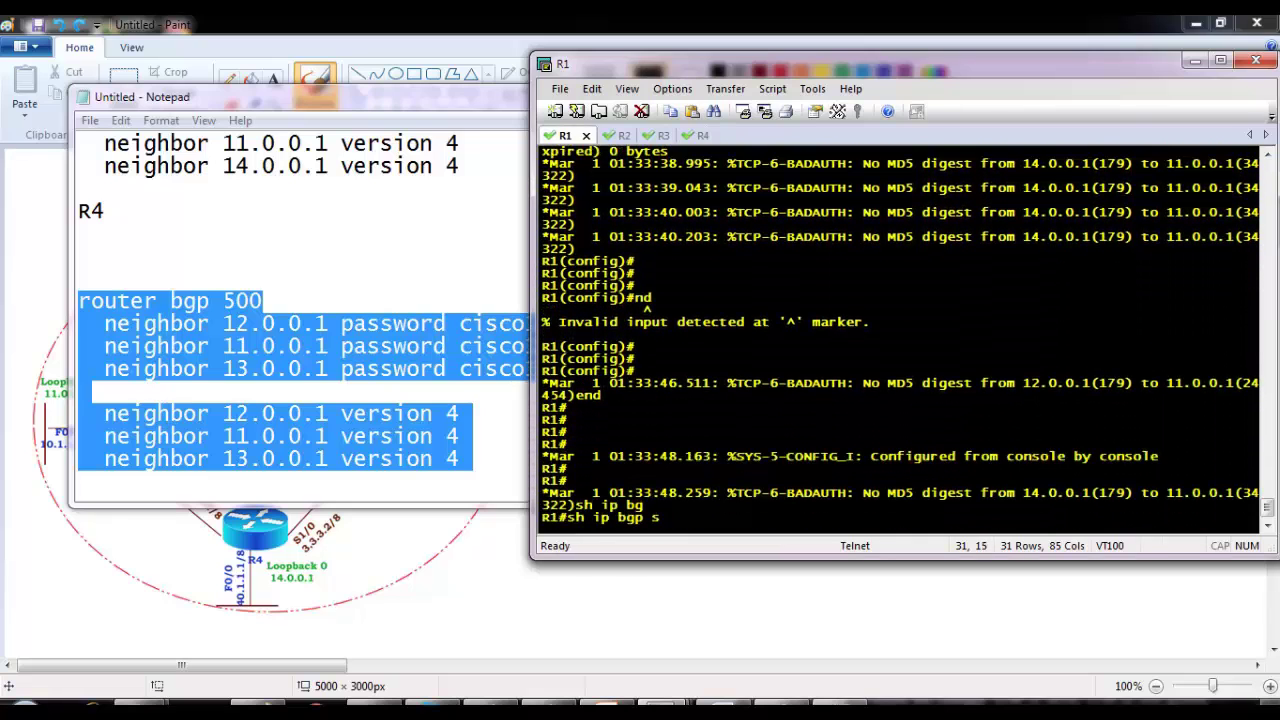
{"action": "key", "text": "Tab"}
{"action": "type", "text": "s"}
{"action": "key", "text": "Tab"}
{"action": "key", "text": "Return"}
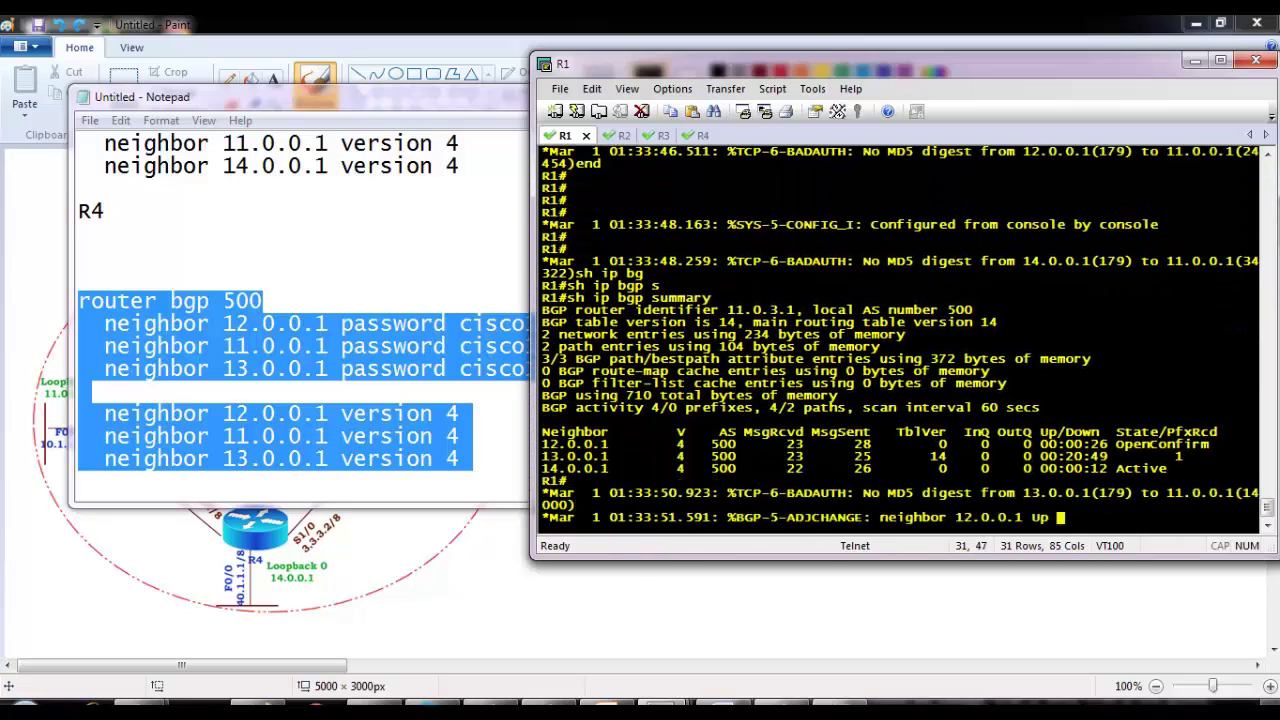
{"action": "key", "text": "Return"}
{"action": "key", "text": "Return"}
{"action": "key", "text": "Return"}
{"action": "key", "text": "Return"}
{"action": "key", "text": "Return"}
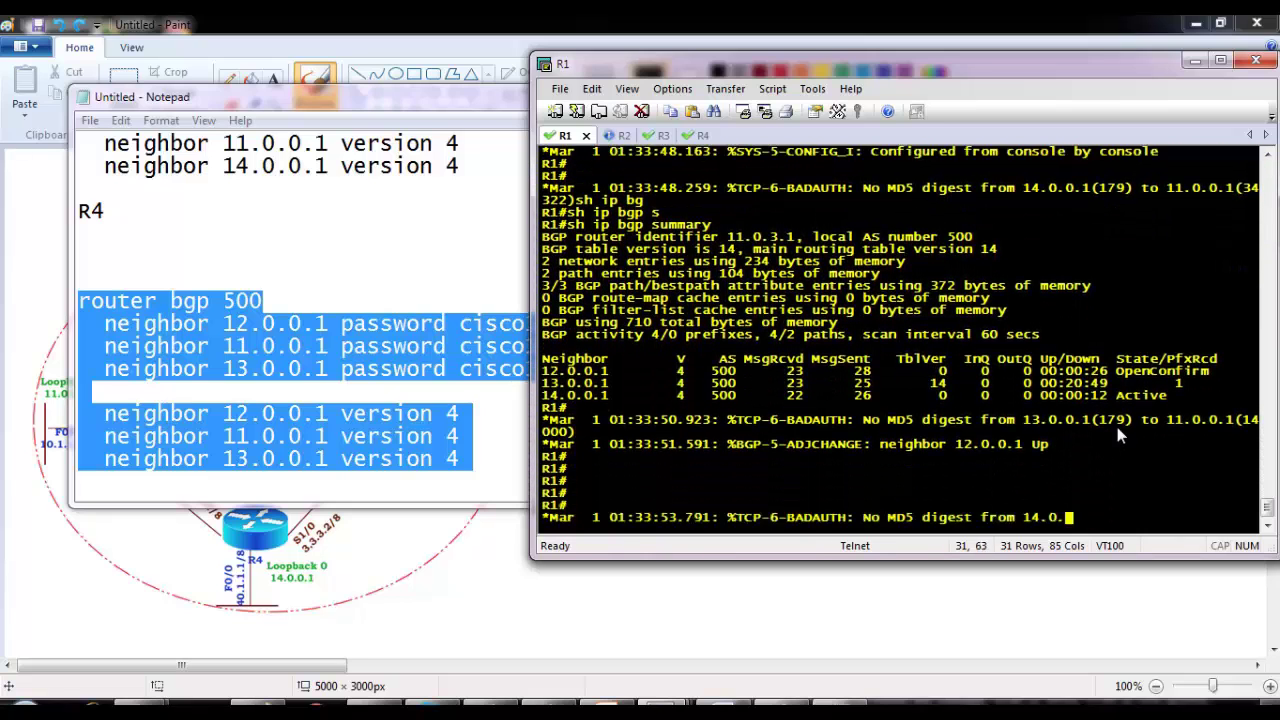
Step: Note the OpenConfirm and Active neighbor states, then rerun the BGP summary twice
{"action": "left_click_drag", "start_coordinate": [1108, 359], "coordinate": [1222, 362]}
{"action": "left_click_drag", "start_coordinate": [1108, 383], "coordinate": [1178, 392]}
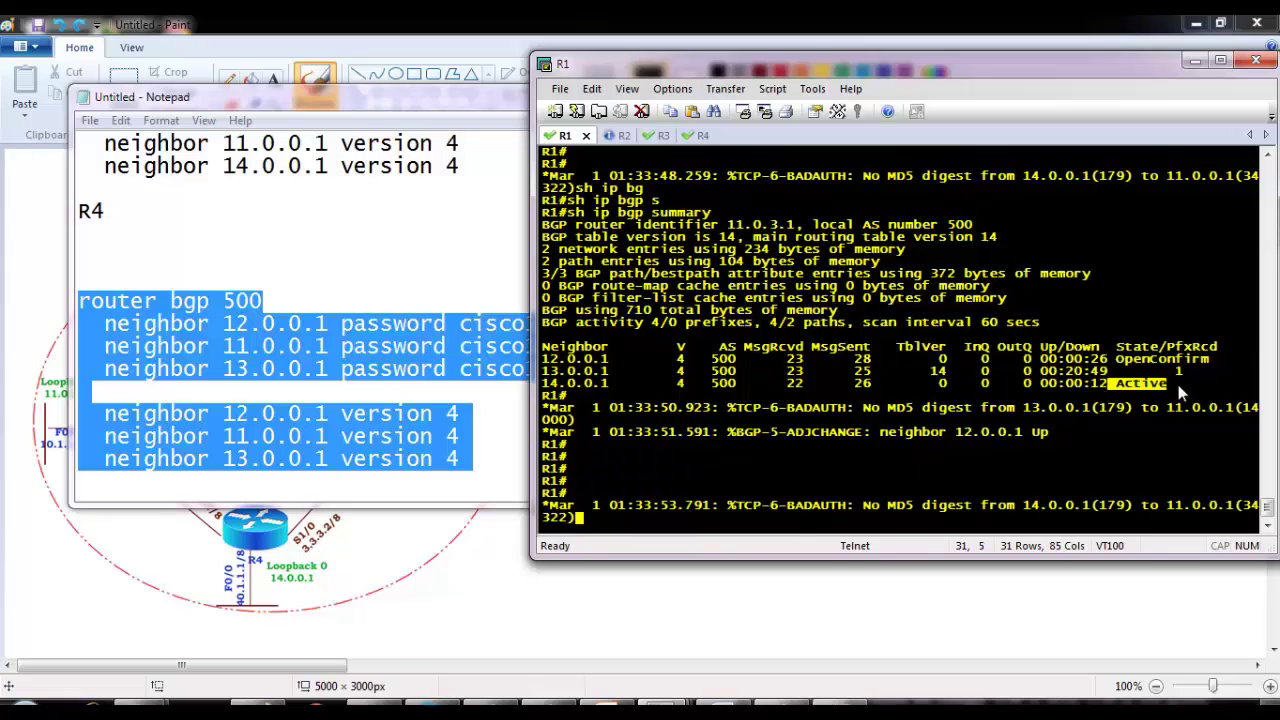
{"action": "key", "text": "Return"}
{"action": "key", "text": "Return"}
{"action": "key", "text": "Return"}
{"action": "key", "text": "Up"}
{"action": "key", "text": "Return"}
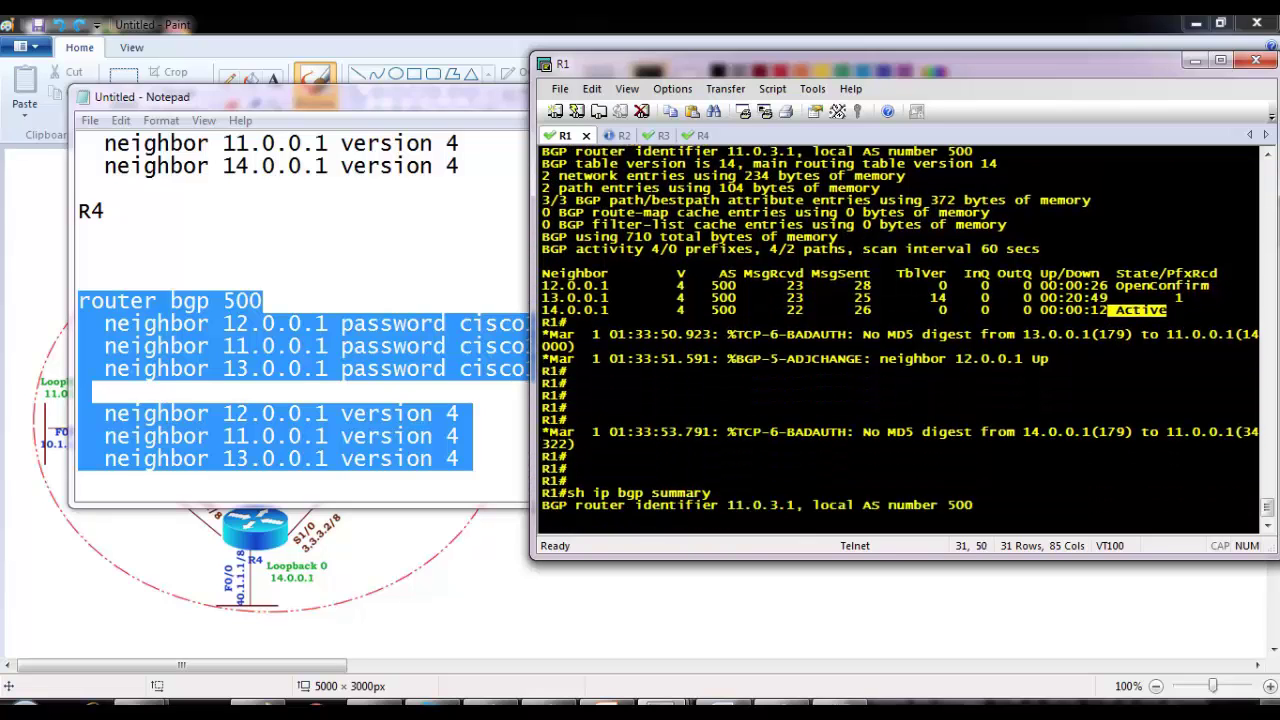
{"action": "key", "text": "Return"}
{"action": "key", "text": "Return"}
{"action": "key", "text": "Up"}
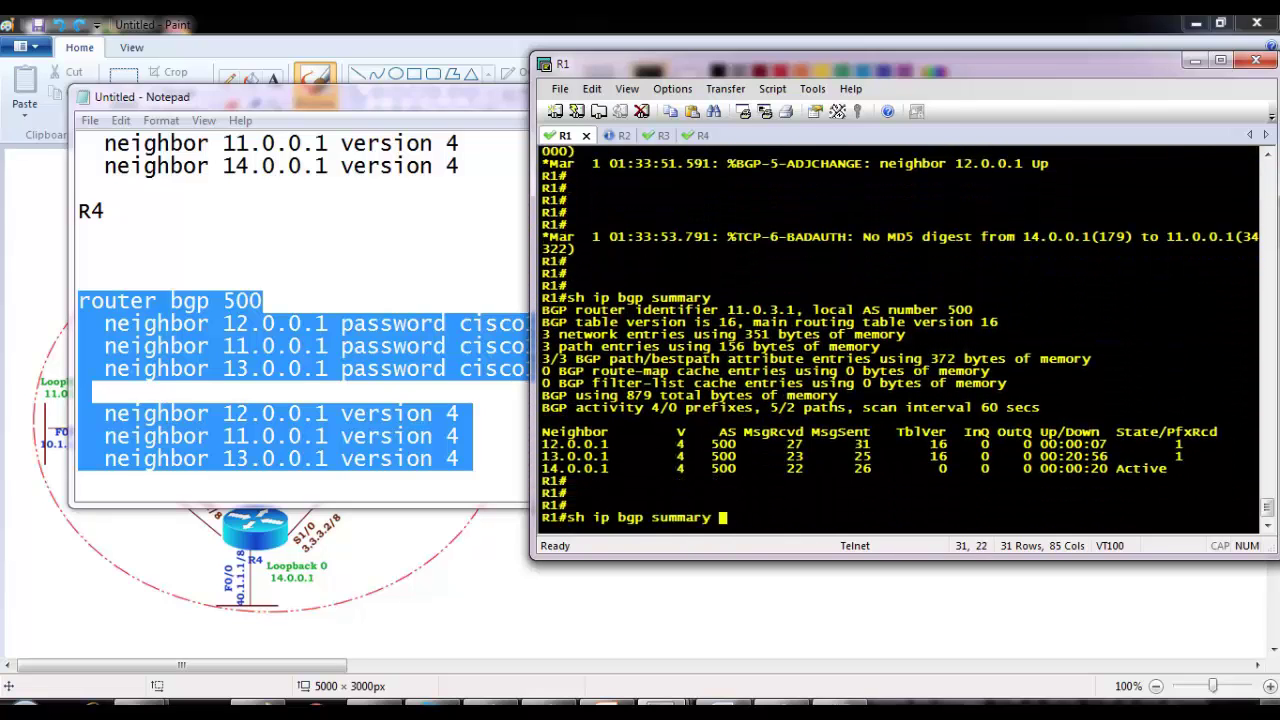
{"action": "key", "text": "Return"}
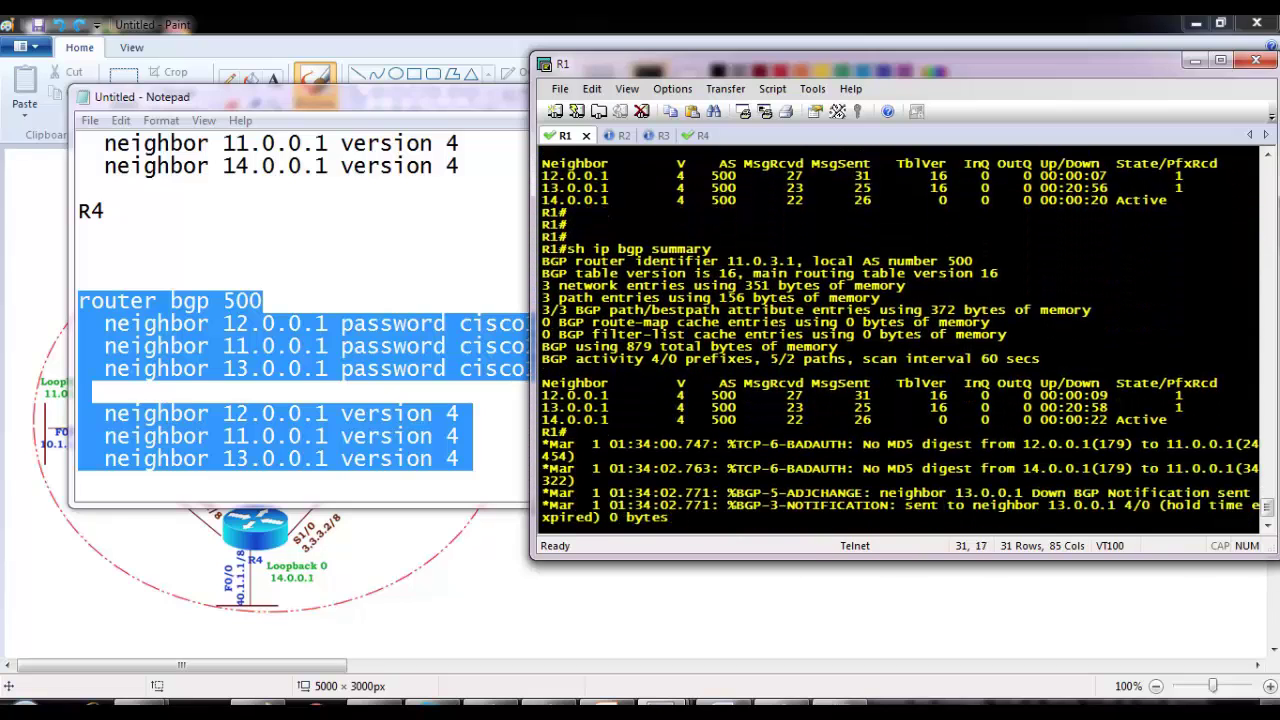
Step: Rerun 'sh ip bgp summary' until 12.0.0.1 and 14.0.0.1 show established
{"action": "key", "text": "Return"}
{"action": "key", "text": "Return"}
{"action": "key", "text": "Return"}
{"action": "key", "text": "Return"}
{"action": "key", "text": "Return"}
{"action": "key", "text": "Return"}
{"action": "key", "text": "Return"}
{"action": "key", "text": "Return"}
{"action": "key", "text": "Return"}
{"action": "key", "text": "Return"}
{"action": "key", "text": "Return"}
{"action": "key", "text": "Return"}
{"action": "key", "text": "Return"}
{"action": "key", "text": "Return"}
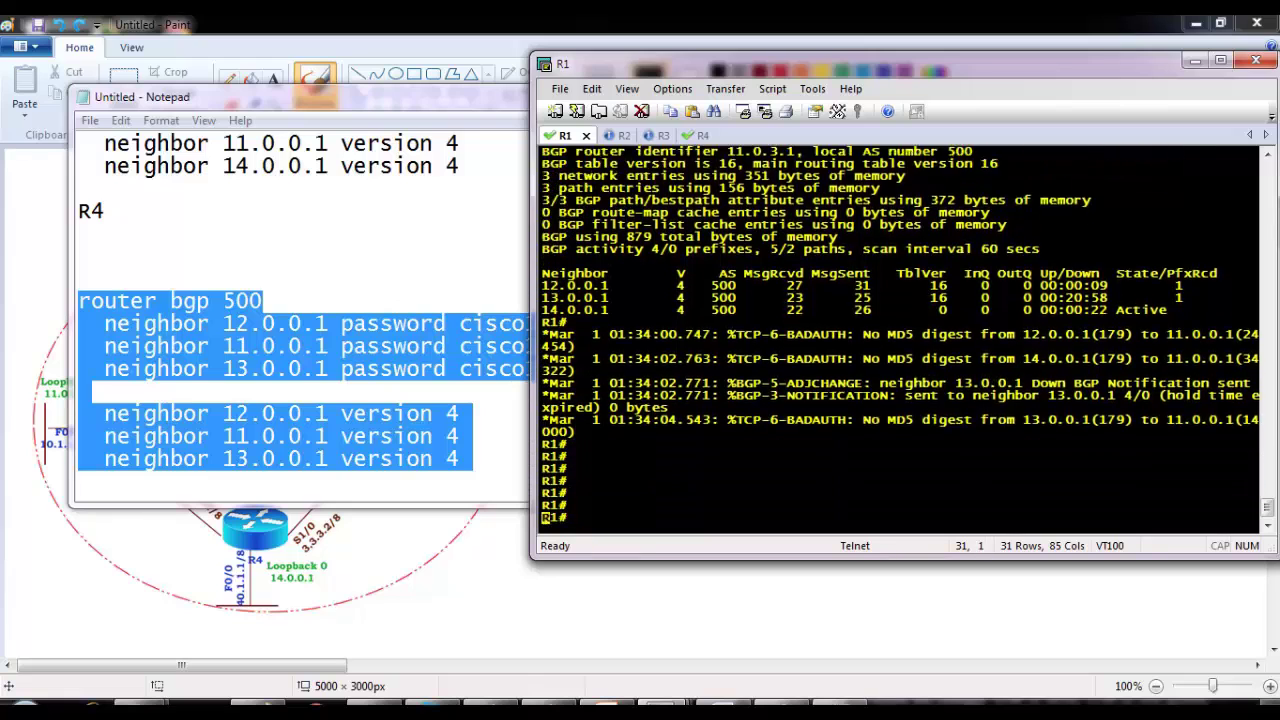
{"action": "type", "text": "sh ip bgp summary"}
{"action": "key", "text": "Return"}
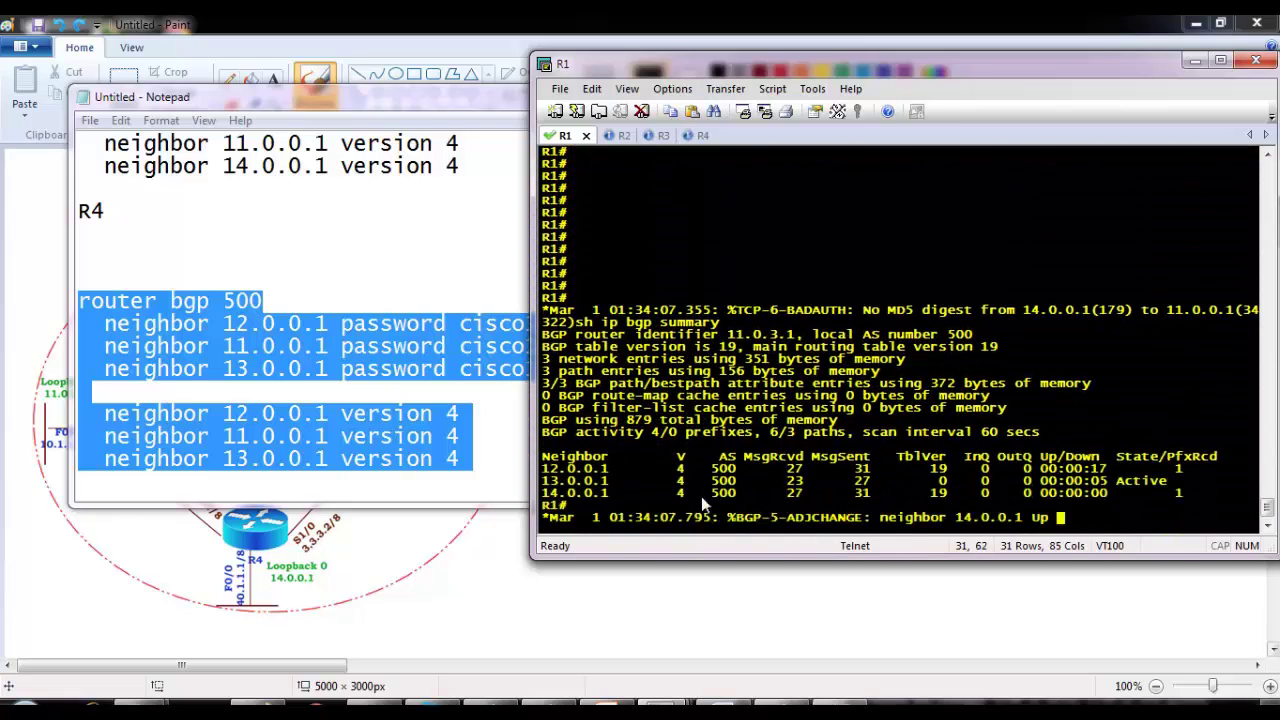
{"action": "key", "text": "Return"}
{"action": "key", "text": "Return"}
{"action": "key", "text": "Return"}
{"action": "key", "text": "Return"}
{"action": "key", "text": "Return"}
{"action": "key", "text": "Return"}
{"action": "key", "text": "Return"}
{"action": "key", "text": "Return"}
{"action": "key", "text": "Return"}
{"action": "key", "text": "Return"}
{"action": "key", "text": "Return"}
{"action": "key", "text": "Return"}
{"action": "type", "text": "sh ip bgp summary"}
{"action": "key", "text": "Return"}
{"action": "key", "text": "Return"}
{"action": "key", "text": "Return"}
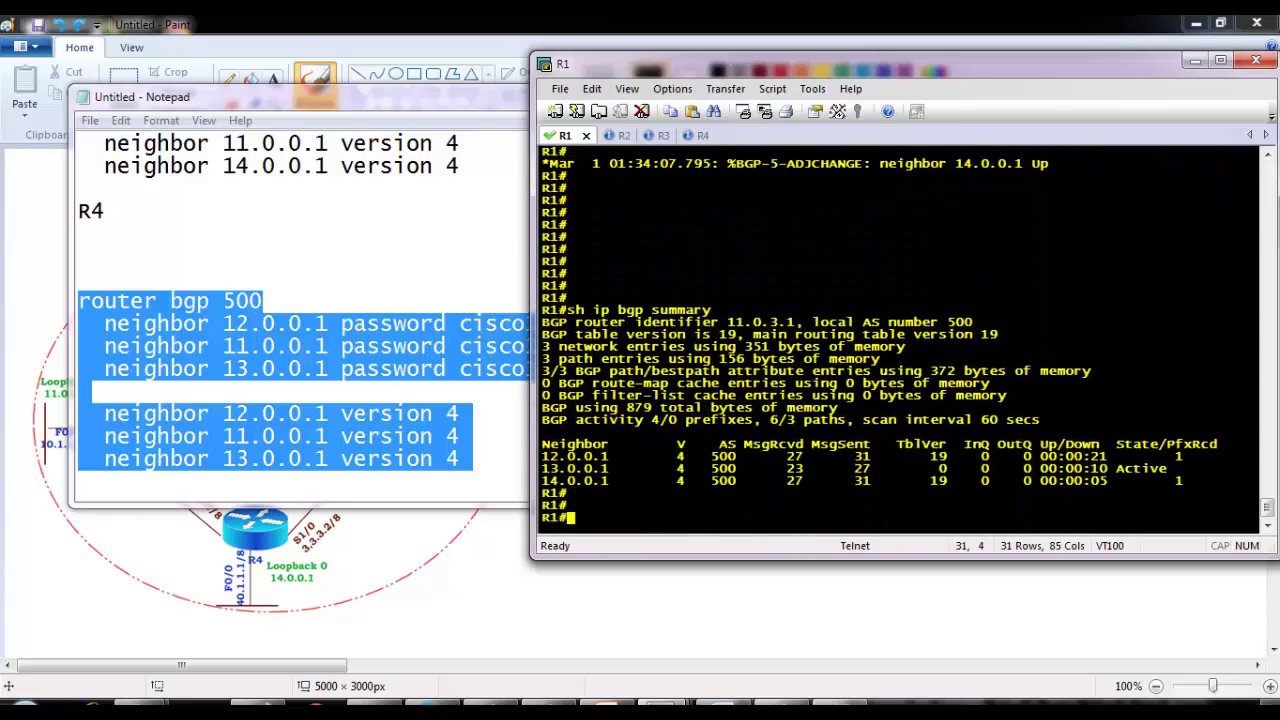
Step: Exit configuration mode on R2 and display its BGP summary with sh ip bgp summary
{"action": "left_click", "coordinate": [620, 136]}
{"action": "key", "text": "Return"}
{"action": "key", "text": "Return"}
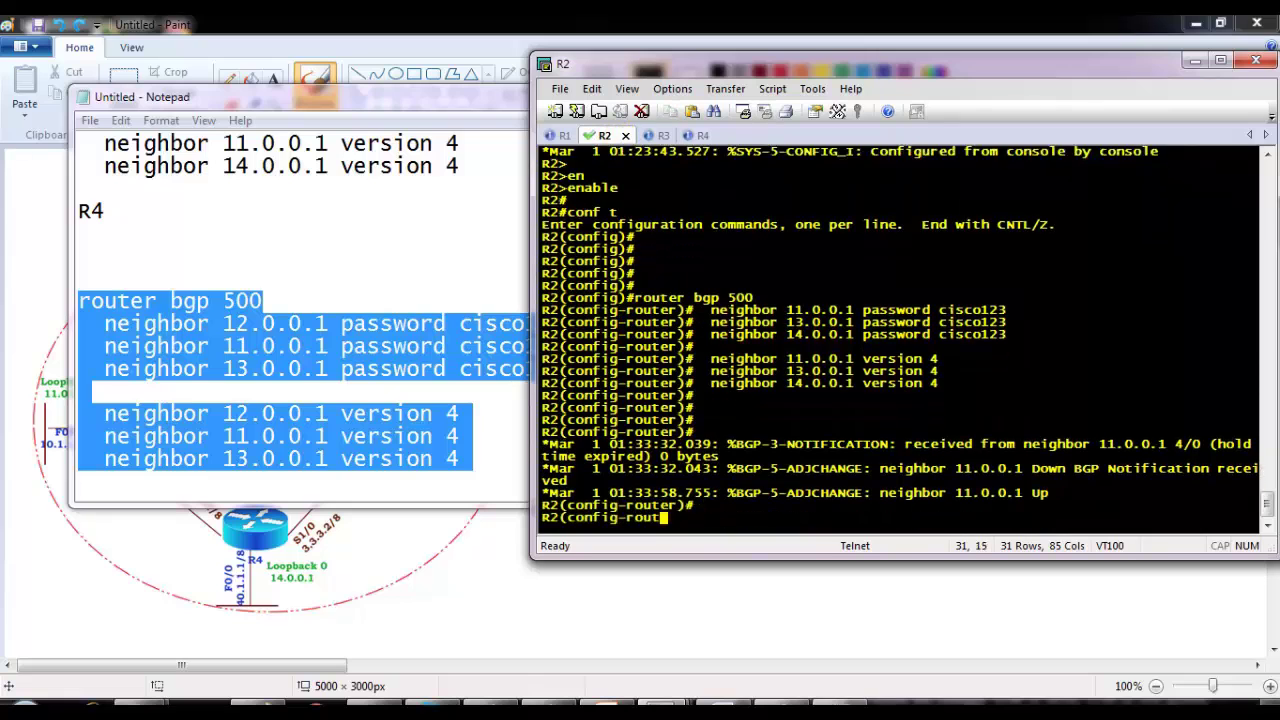
{"action": "type", "text": "ebnd"}
{"action": "key", "text": "Return"}
{"action": "key", "text": "Return"}
{"action": "type", "text": "end"}
{"action": "key", "text": "Return"}
{"action": "key", "text": "Return"}
{"action": "type", "text": "sh ip"}
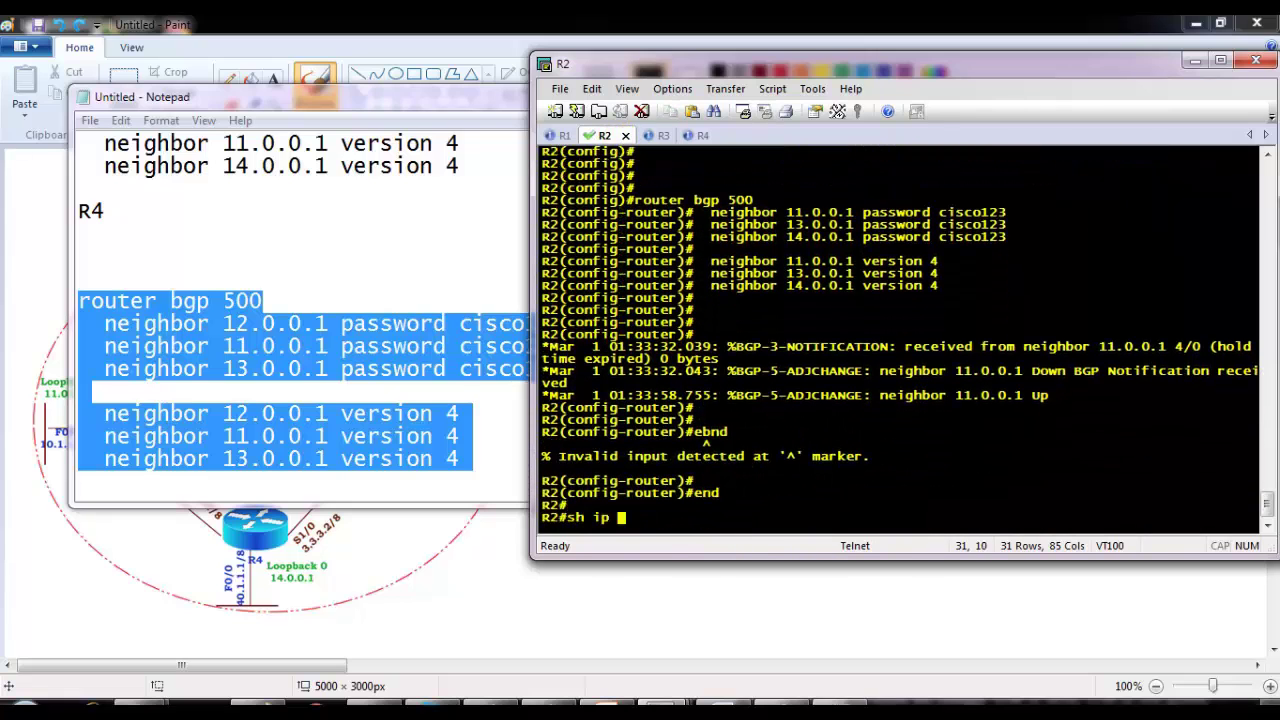
{"action": "type", "text": " bg"}
{"action": "key", "text": "Tab"}
{"action": "type", "text": "s"}
{"action": "key", "text": "Tab"}
{"action": "key", "text": "Return"}
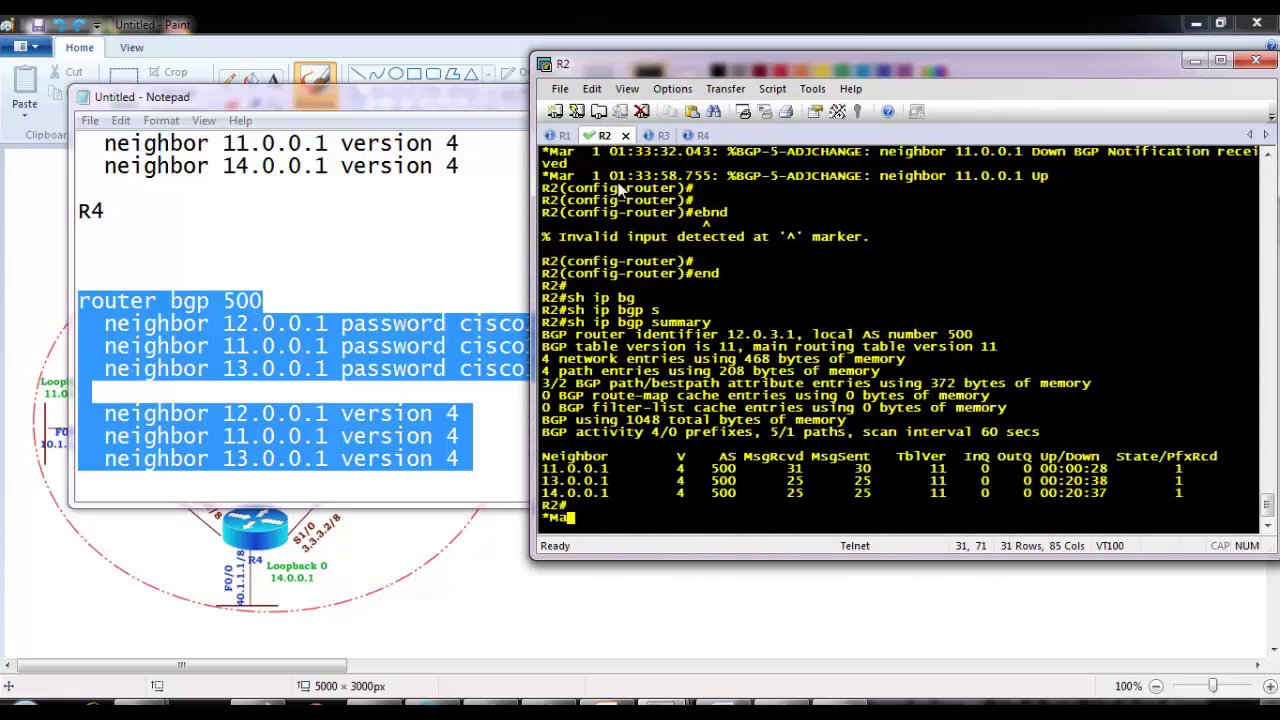
{"action": "key", "text": "Return"}
{"action": "key", "text": "Return"}
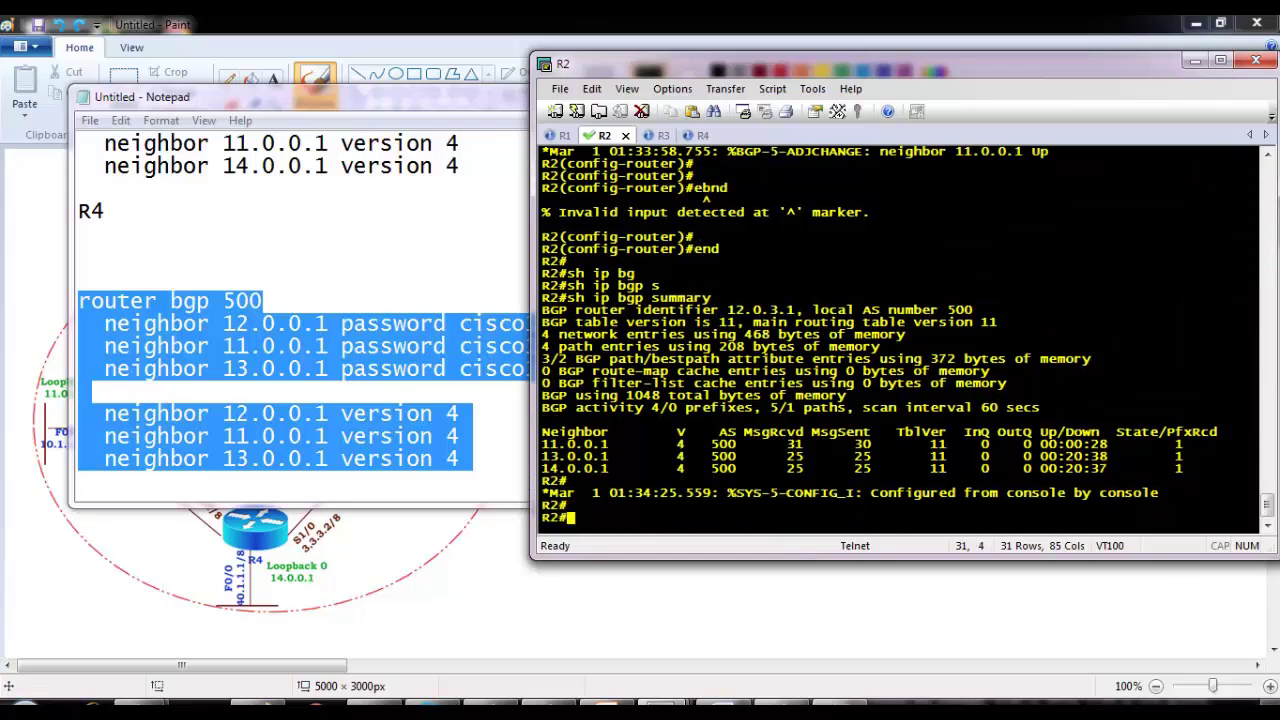
Step: Run show ip bgp summary on R1 to check its IBGP neighbors
{"action": "left_click", "coordinate": [562, 135]}
{"action": "key", "text": "Return"}
{"action": "key", "text": "Return"}
{"action": "key", "text": "Return"}
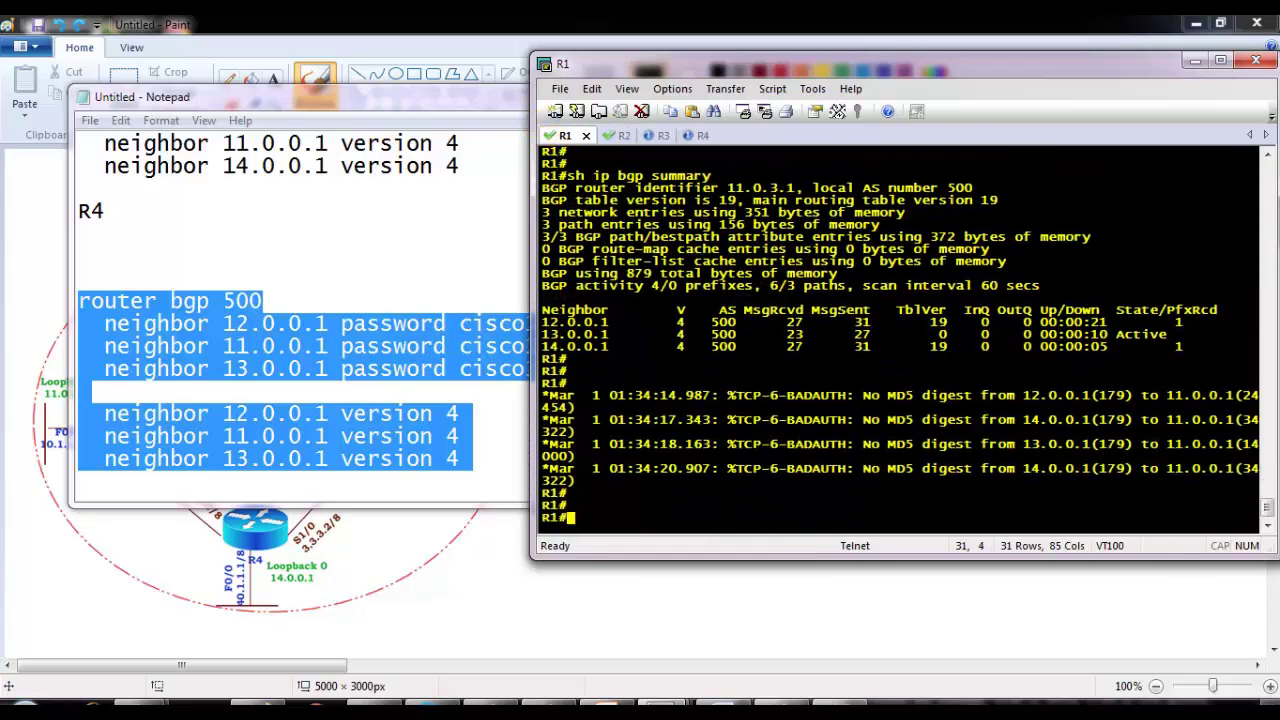
{"action": "type", "text": "sh ip bgp summary"}
{"action": "key", "text": "Return"}
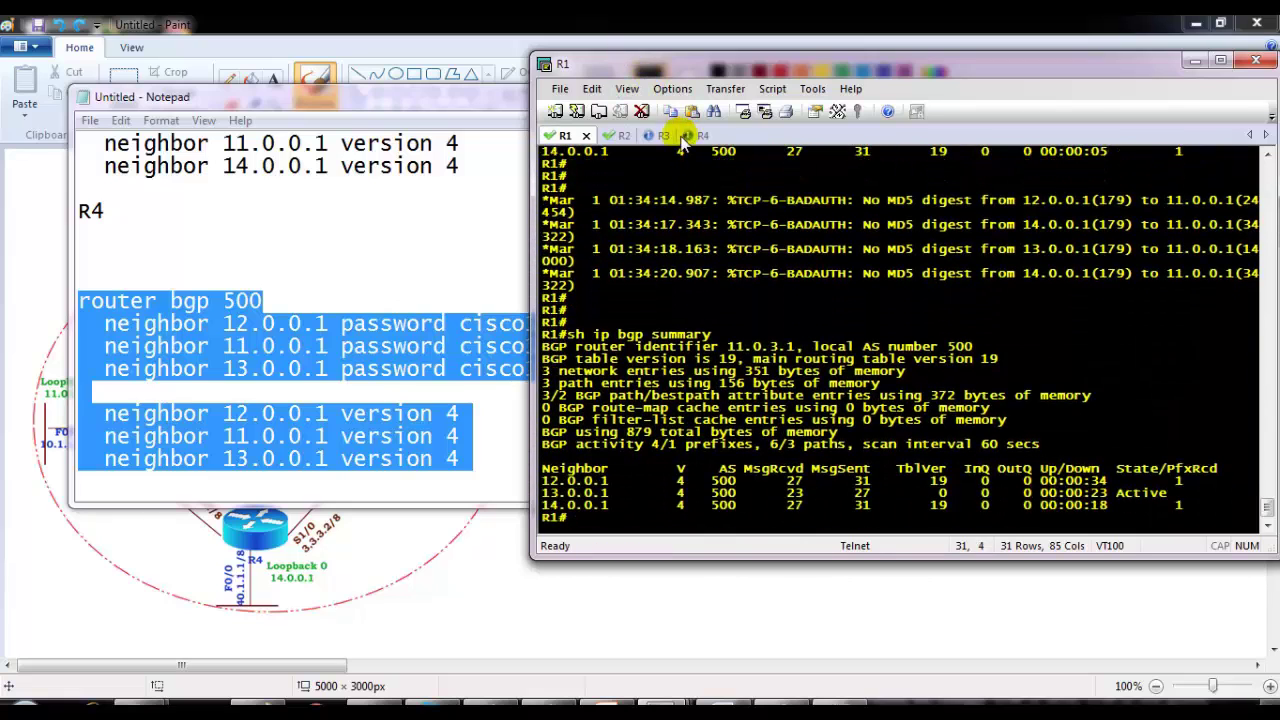
Step: Leave configuration mode on R3 and display its BGP summary
{"action": "left_click", "coordinate": [658, 135]}
{"action": "key", "text": "Return"}
{"action": "key", "text": "Return"}
{"action": "type", "text": "end"}
{"action": "key", "text": "Return"}
{"action": "key", "text": "Return"}
{"action": "key", "text": "Return"}
{"action": "type", "text": "sh ip bg"}
{"action": "key", "text": "Tab"}
{"action": "type", "text": "s"}
{"action": "key", "text": "Tab"}
{"action": "key", "text": "Return"}
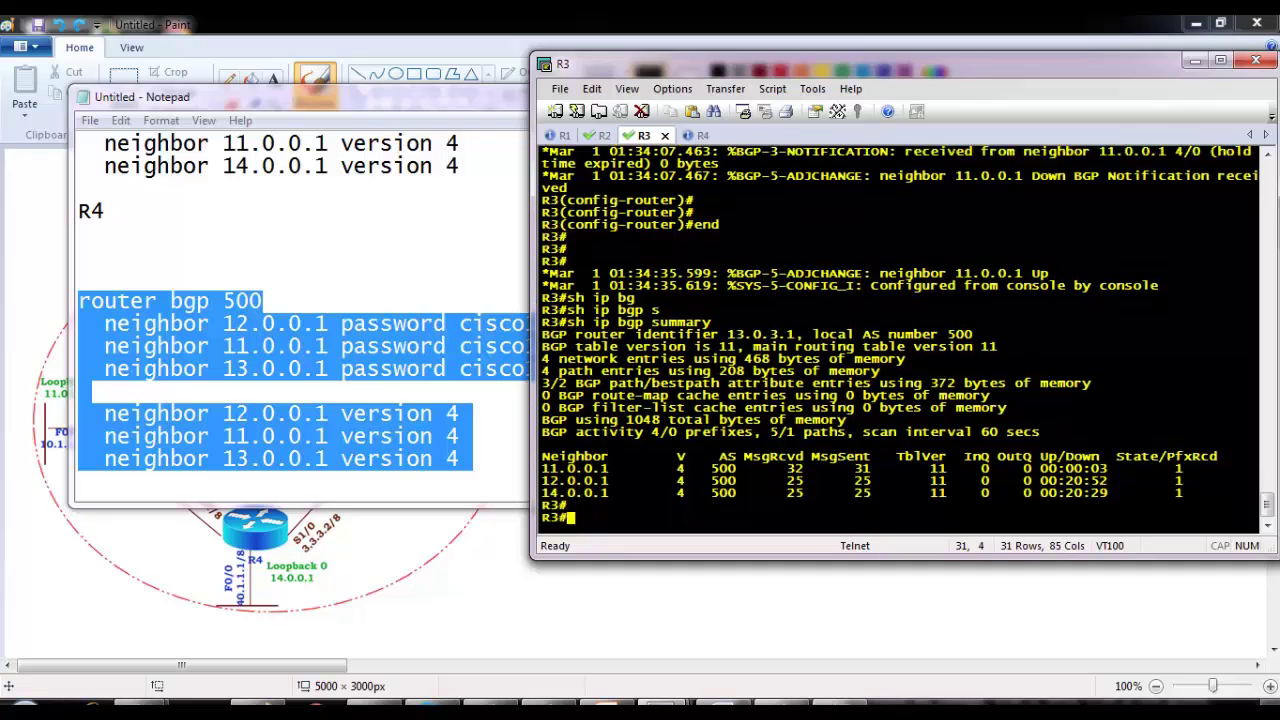
Step: Recheck R1's summary, highlight R2's 13.0.0.1 and 14.0.0.1 neighbors, and rerun R3's summary
{"action": "left_click", "coordinate": [560, 137]}
{"action": "key", "text": "Return"}
{"action": "key", "text": "Return"}
{"action": "key", "text": "Return"}
{"action": "key", "text": "Return"}
{"action": "key", "text": "Return"}
{"action": "key", "text": "Return"}
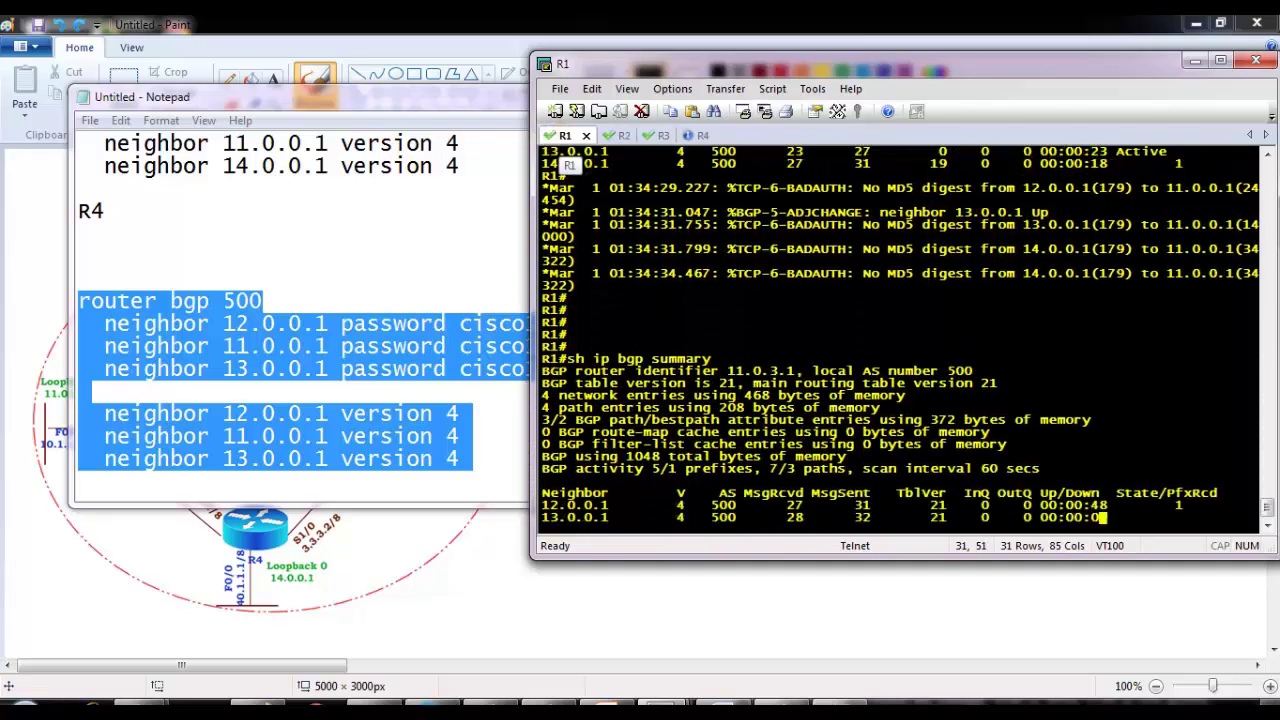
{"action": "key", "text": "Return"}
{"action": "key", "text": "Return"}
{"action": "key", "text": "Return"}
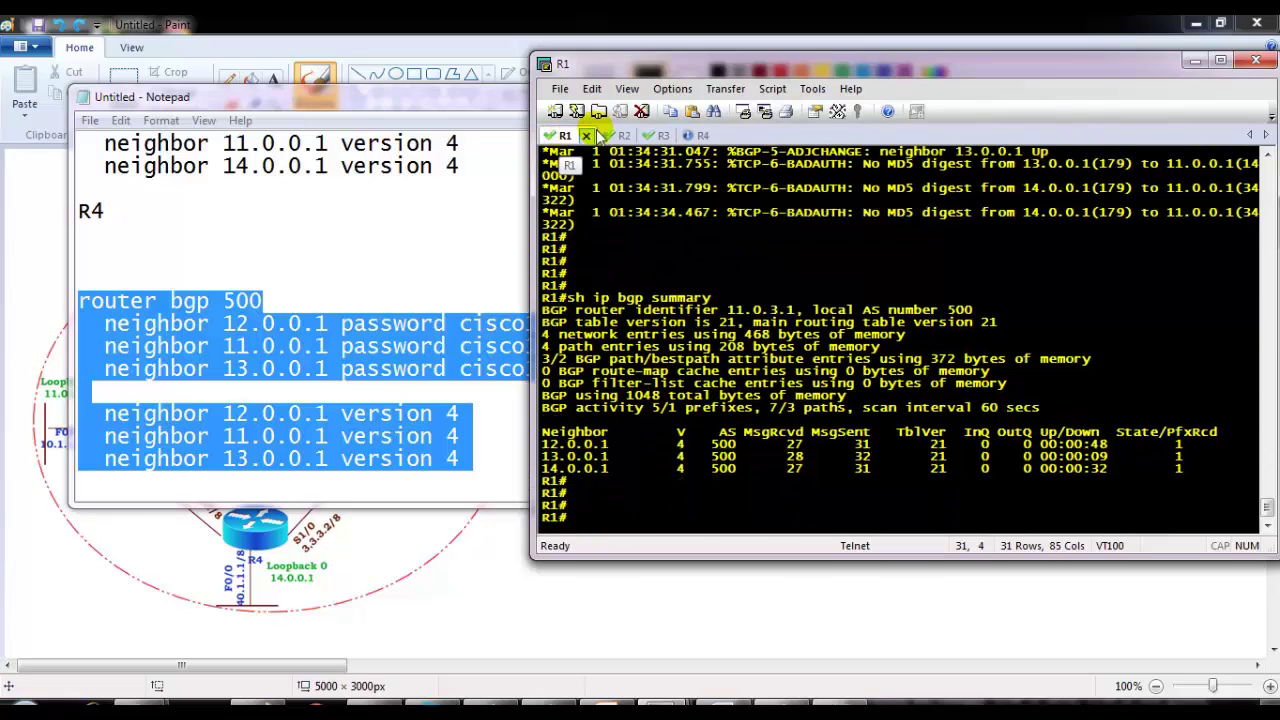
{"action": "left_click", "coordinate": [606, 135]}
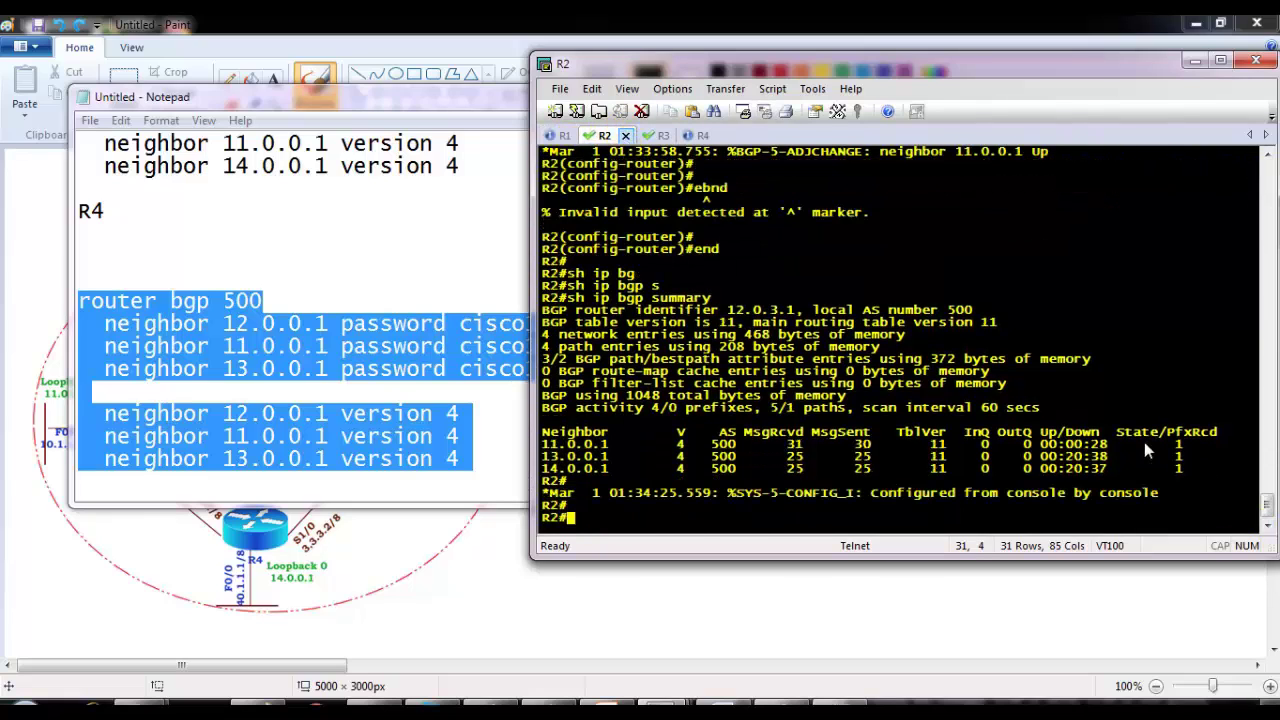
{"action": "left_click_drag", "start_coordinate": [1182, 470], "coordinate": [1134, 444]}
{"action": "left_click", "coordinate": [657, 137]}
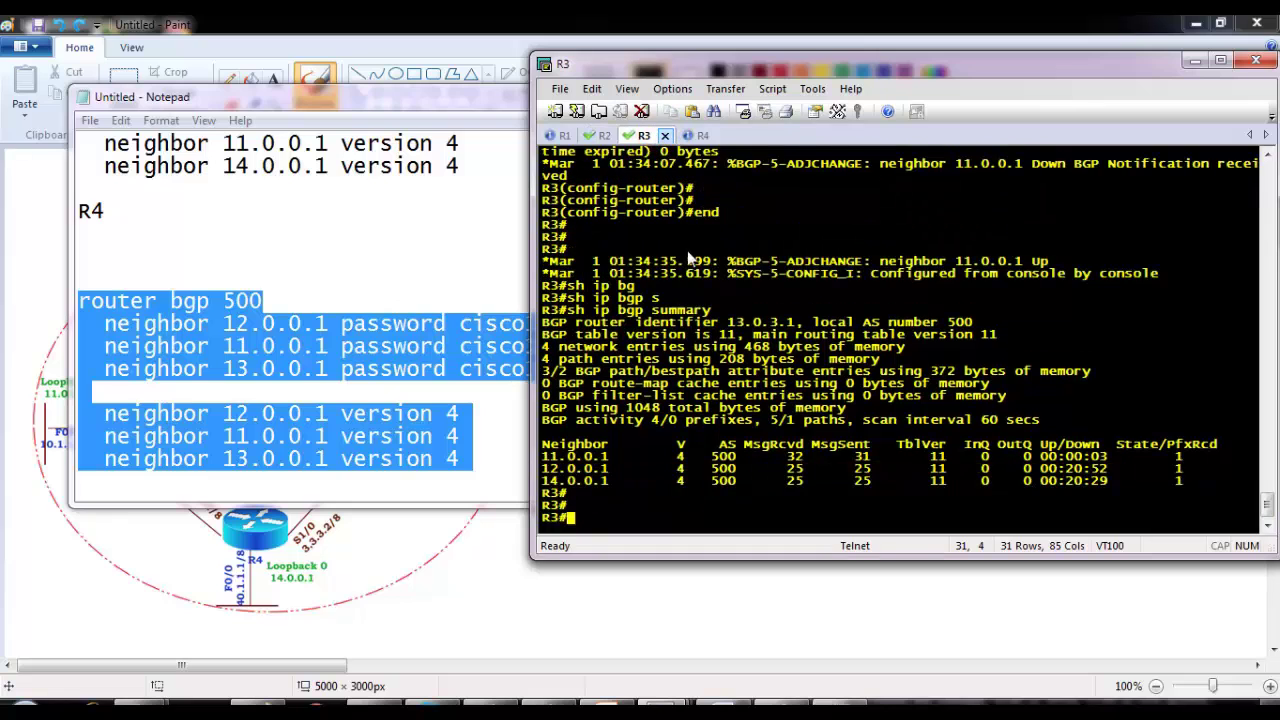
{"action": "key", "text": "Return"}
{"action": "key", "text": "Return"}
{"action": "key", "text": "Return"}
{"action": "key", "text": "Up"}
{"action": "key", "text": "Return"}
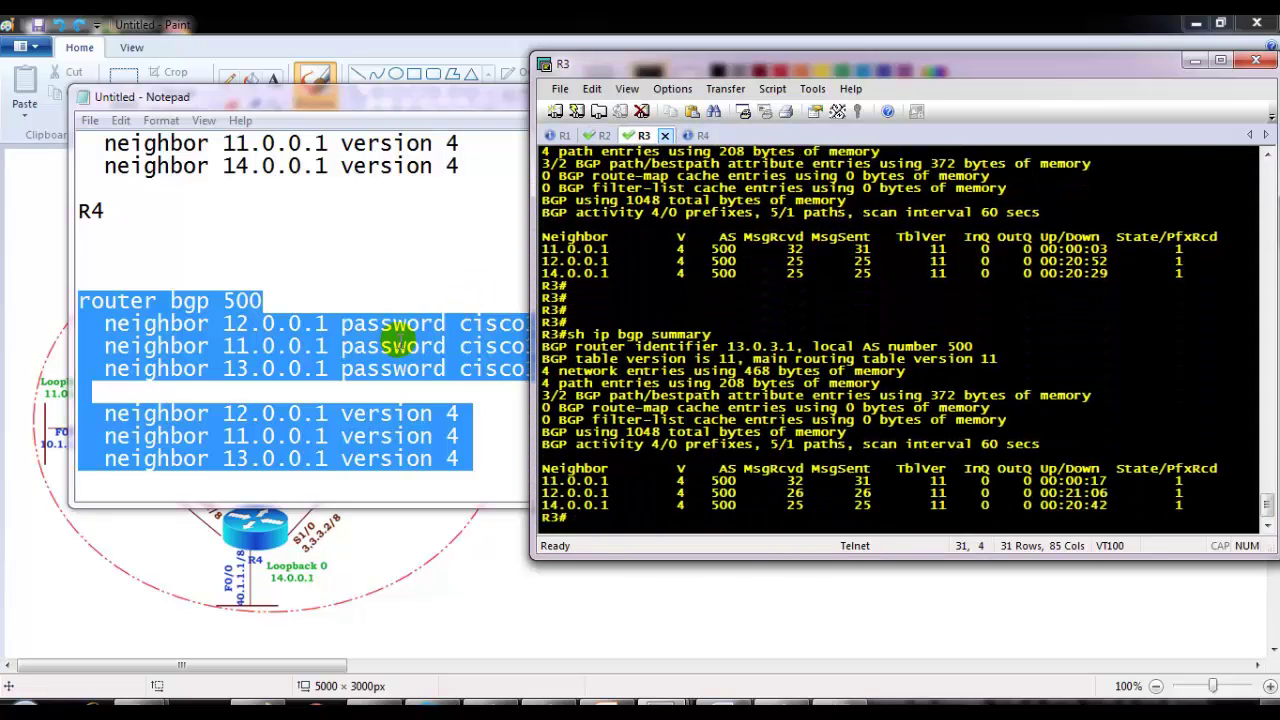
Step: Page the Word workbook through pages 17–21 to the update-source section, then minimize Word
{"action": "left_click", "coordinate": [398, 340]}
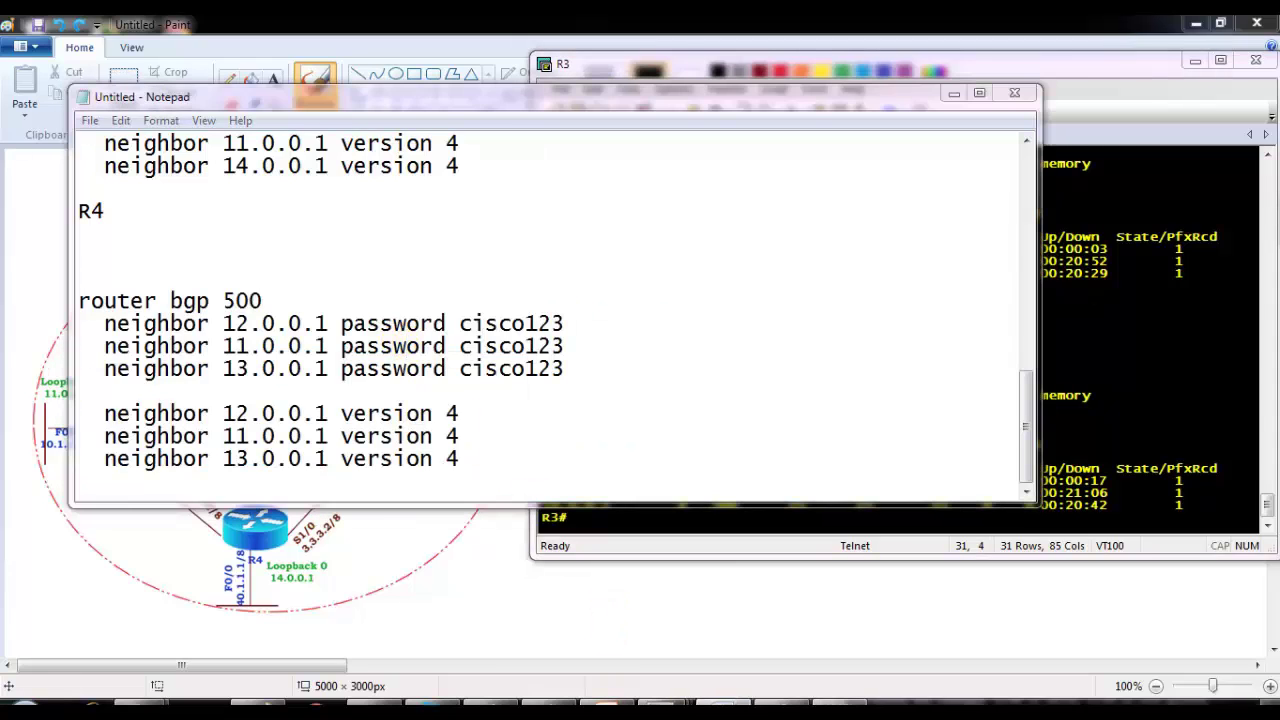
{"action": "scroll", "coordinate": [583, 490], "scroll_direction": "down", "scroll_amount": 5}
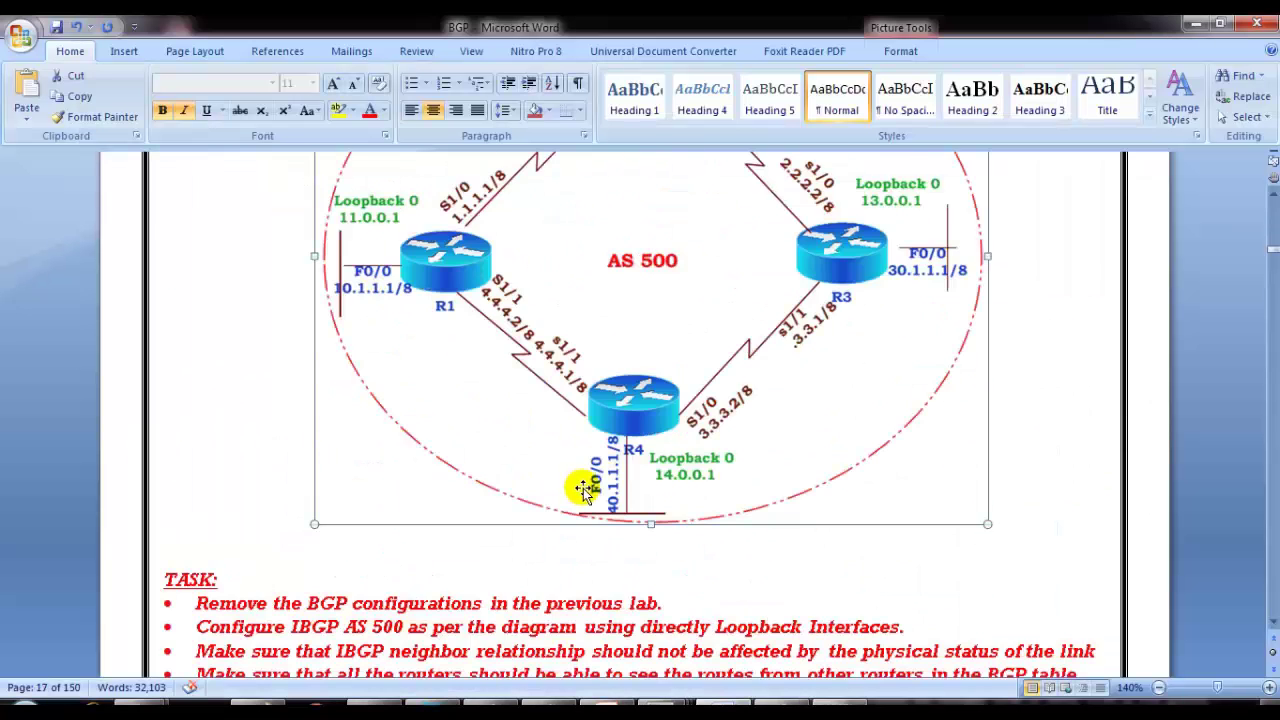
{"action": "key", "text": "Page_Down"}
{"action": "key", "text": "Page_Down"}
{"action": "key", "text": "Page_Down"}
{"action": "key", "text": "Page_Down"}
{"action": "key", "text": "Page_Down"}
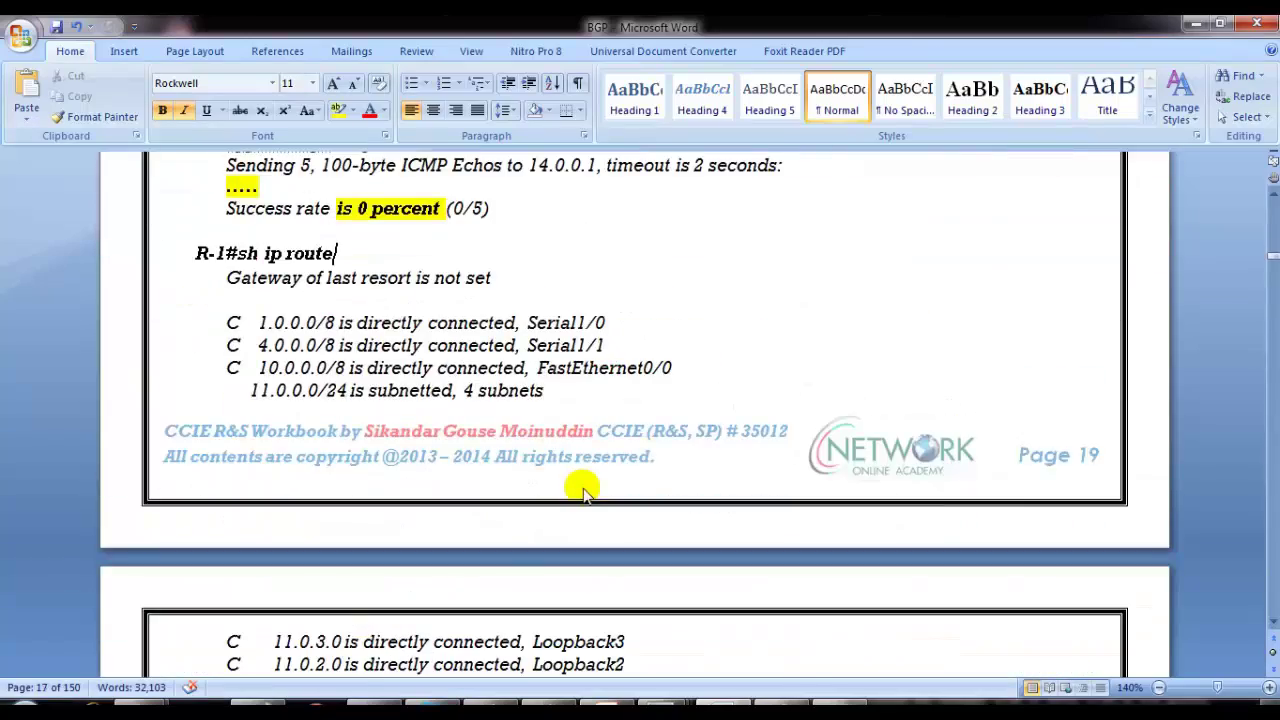
{"action": "scroll", "coordinate": [580, 490], "scroll_direction": "down", "scroll_amount": 13}
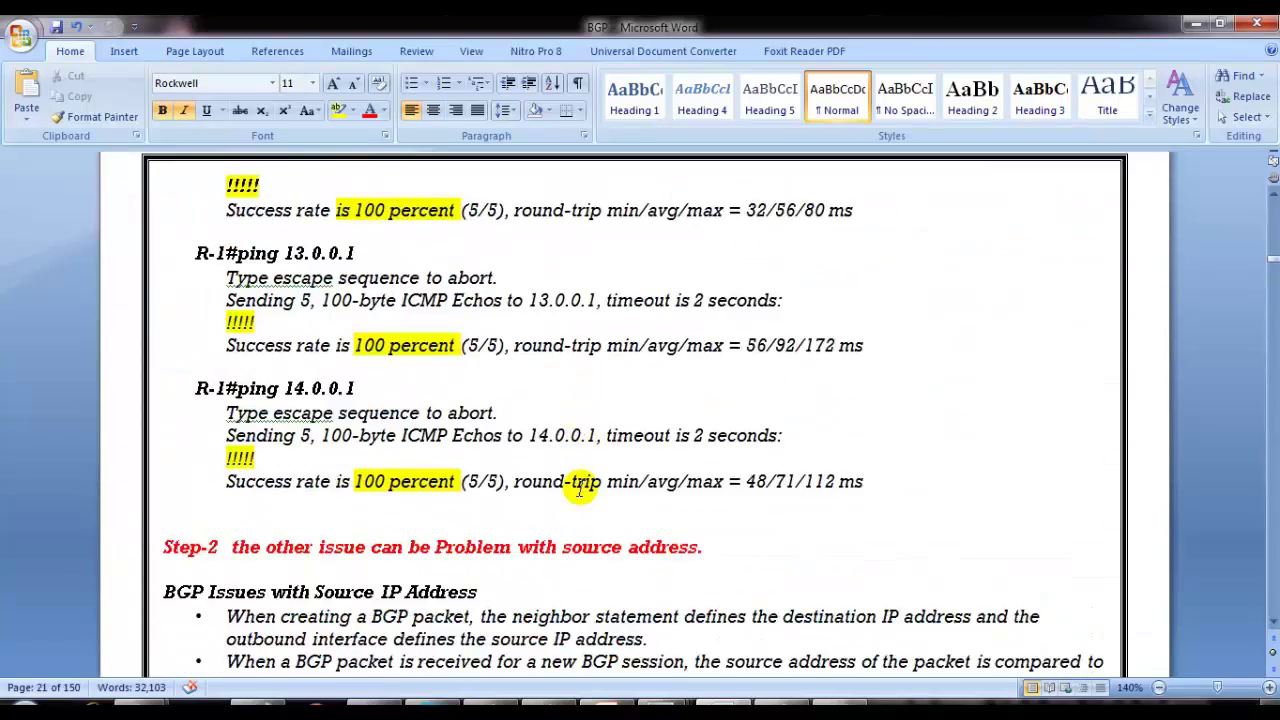
{"action": "scroll", "coordinate": [578, 490], "scroll_direction": "down", "scroll_amount": 12}
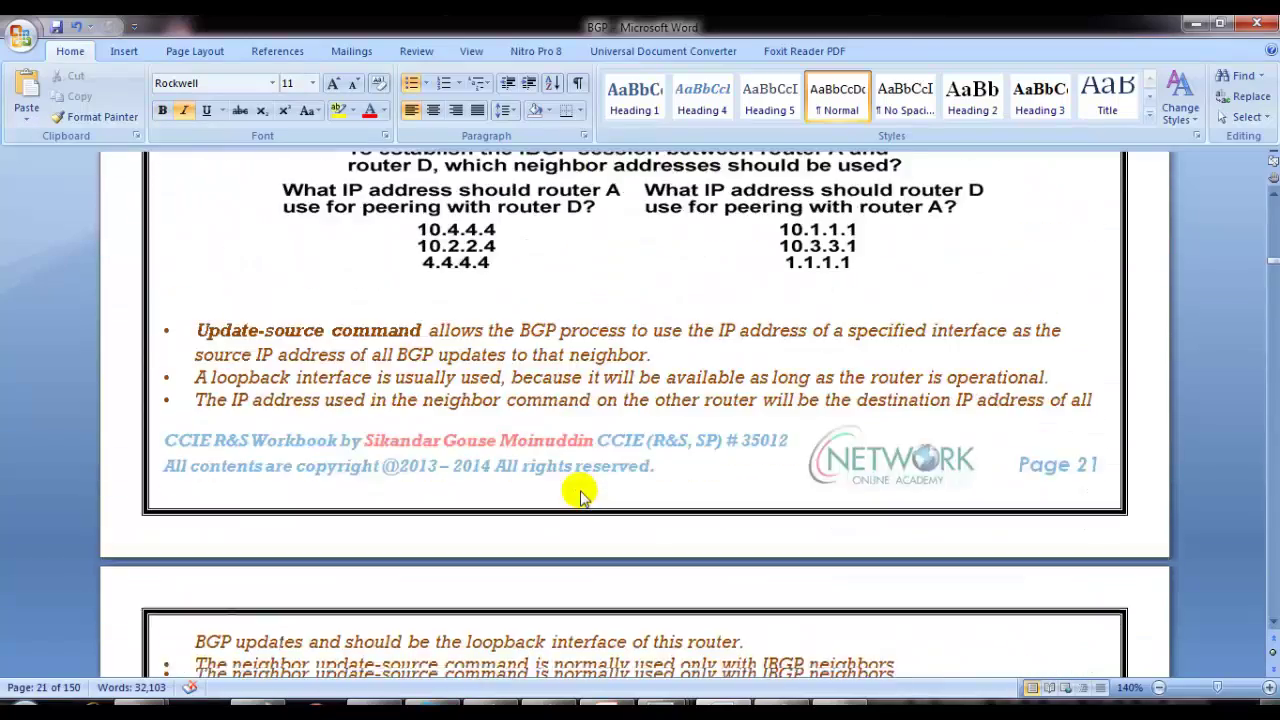
{"action": "scroll", "coordinate": [770, 410], "scroll_direction": "down", "scroll_amount": 5}
{"action": "key", "text": "super+Down"}
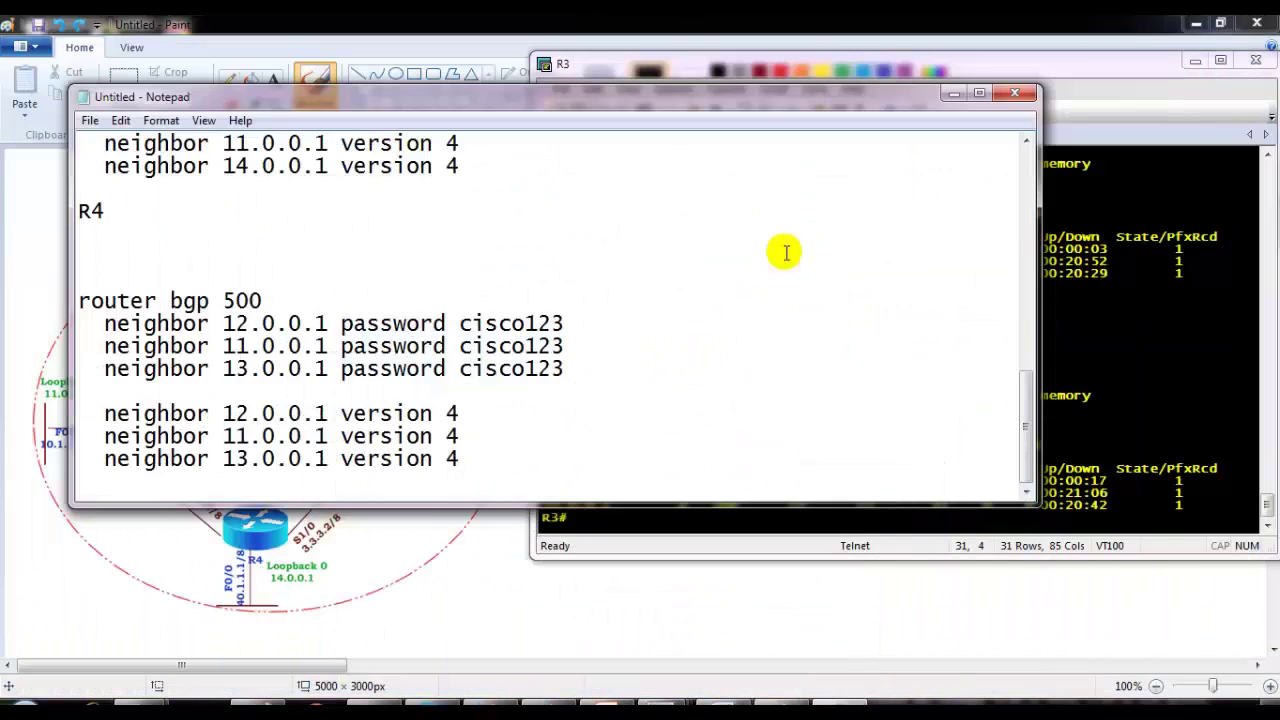
Step: Move the Notepad notes up-left and select the MD5 password on the 12.0.0.1 neighbor line
{"action": "left_click_drag", "start_coordinate": [926, 100], "coordinate": [884, 82]}
{"action": "left_click", "coordinate": [1124, 271]}
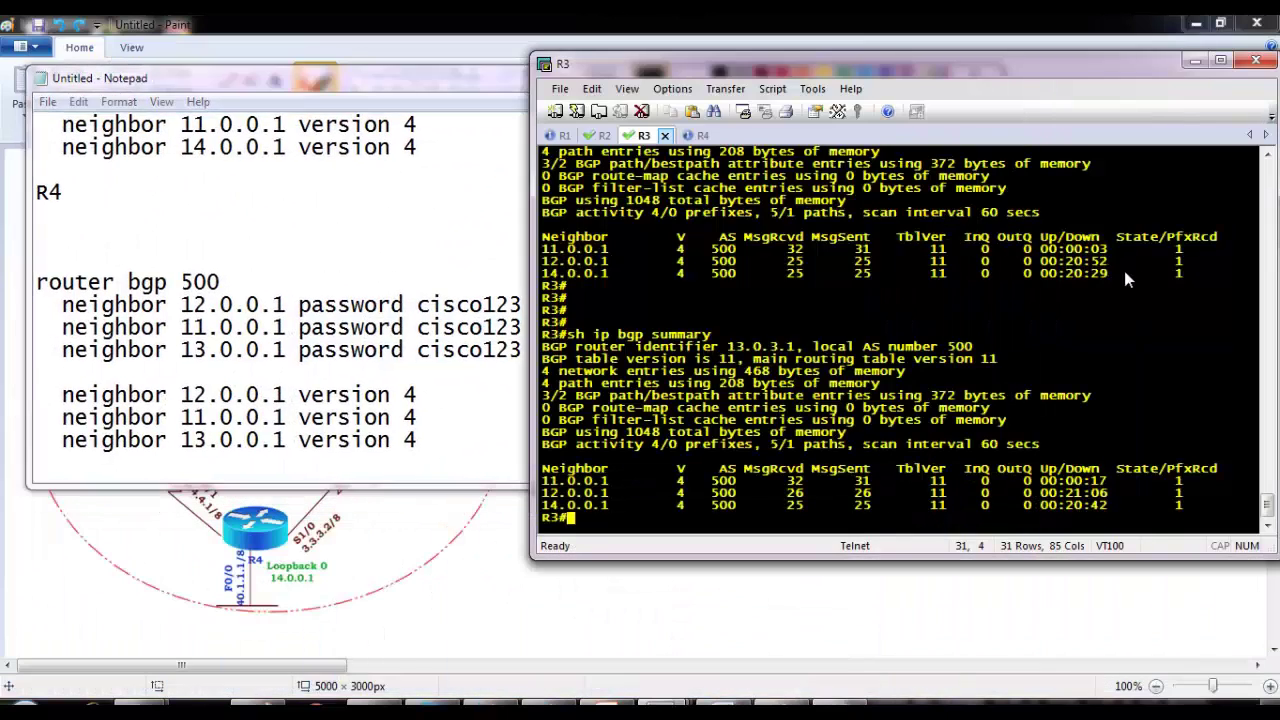
{"action": "left_click", "coordinate": [455, 330]}
{"action": "left_click_drag", "start_coordinate": [390, 307], "coordinate": [497, 310]}
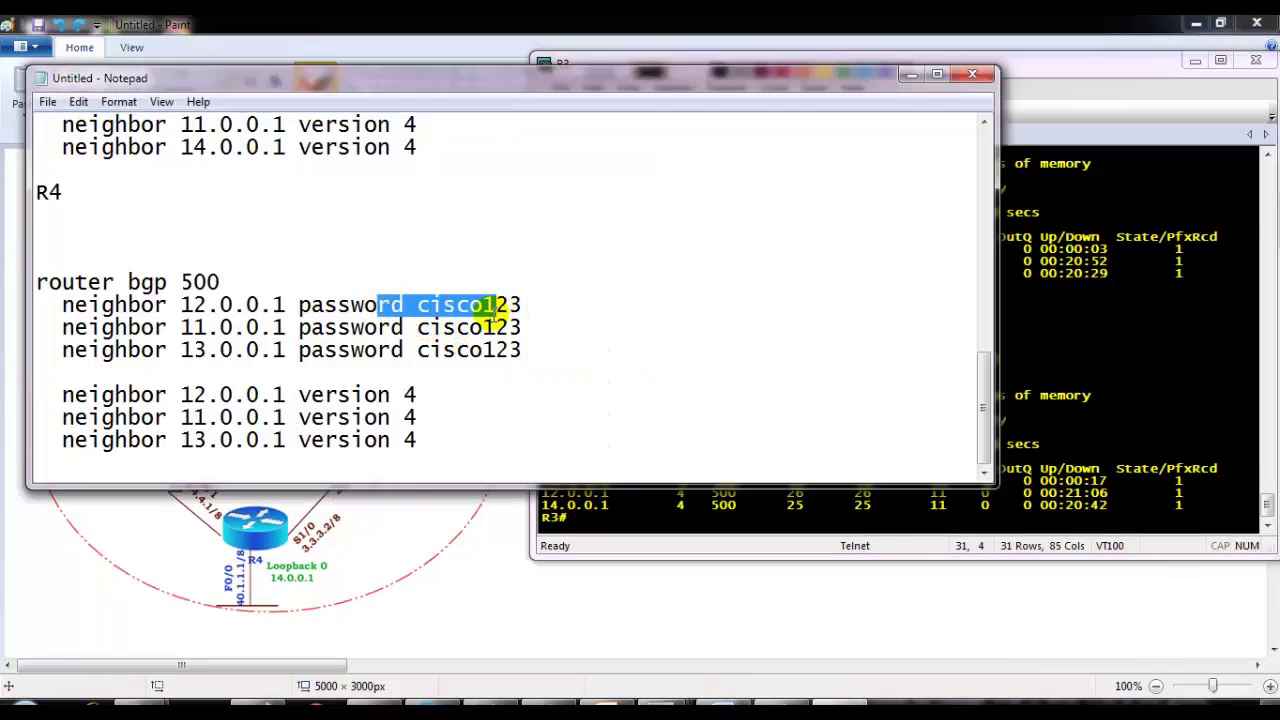